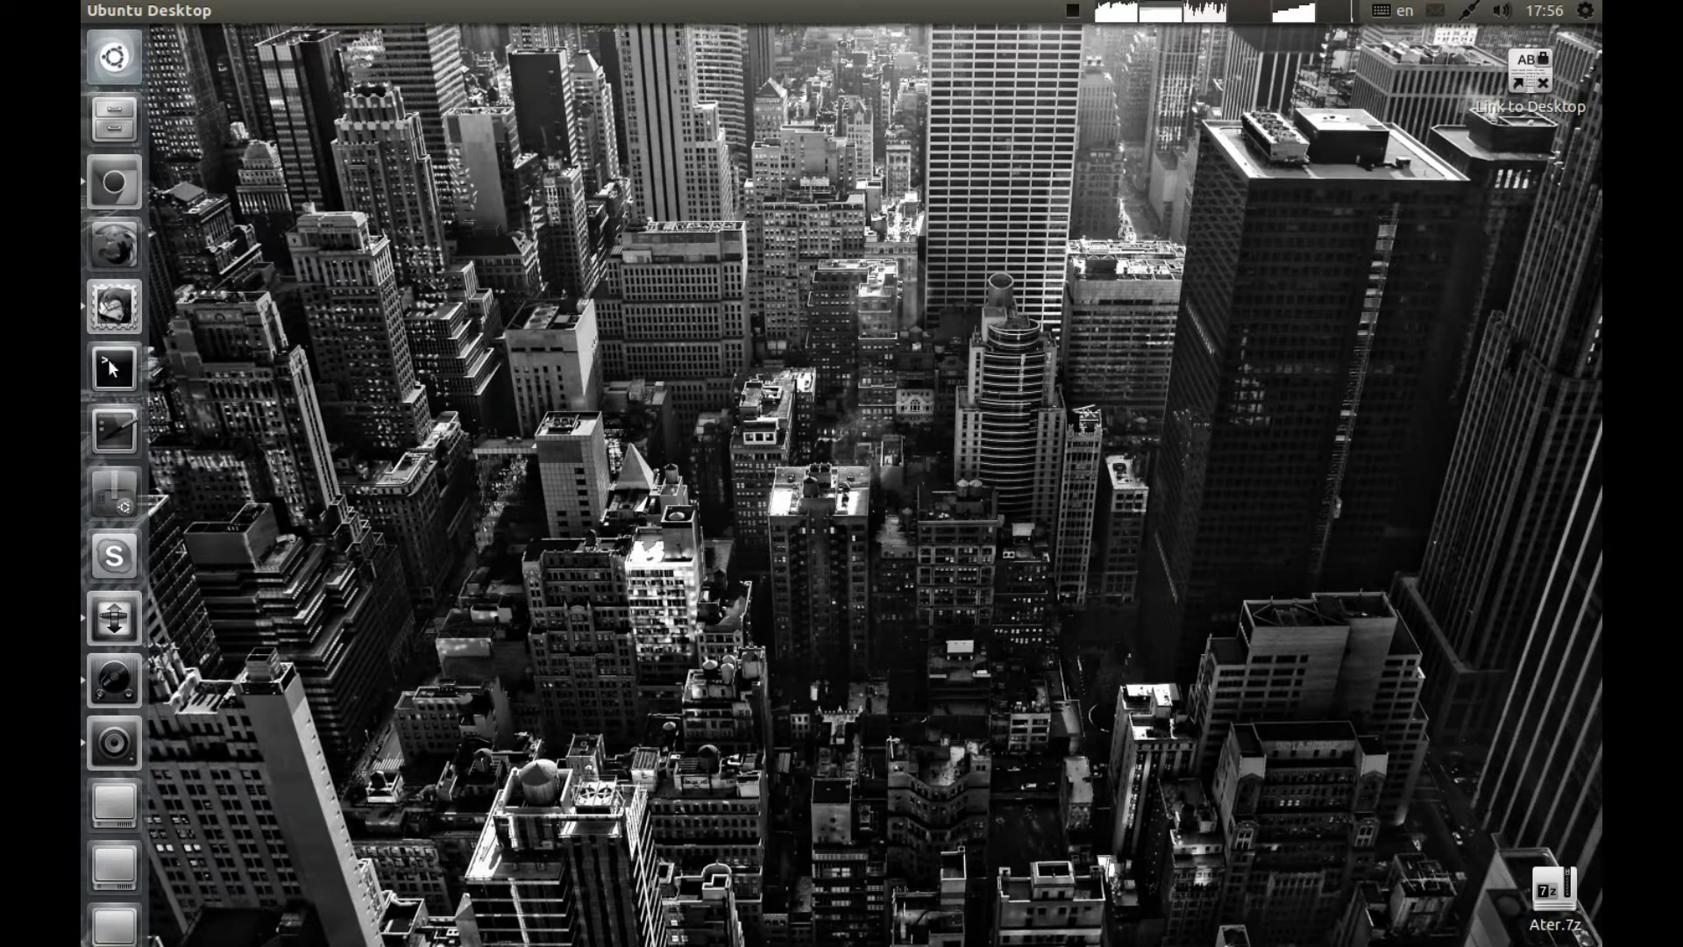
Open a Terminal window from the Unity launcher.
{"action": "left_click", "coordinate": [109, 367]}
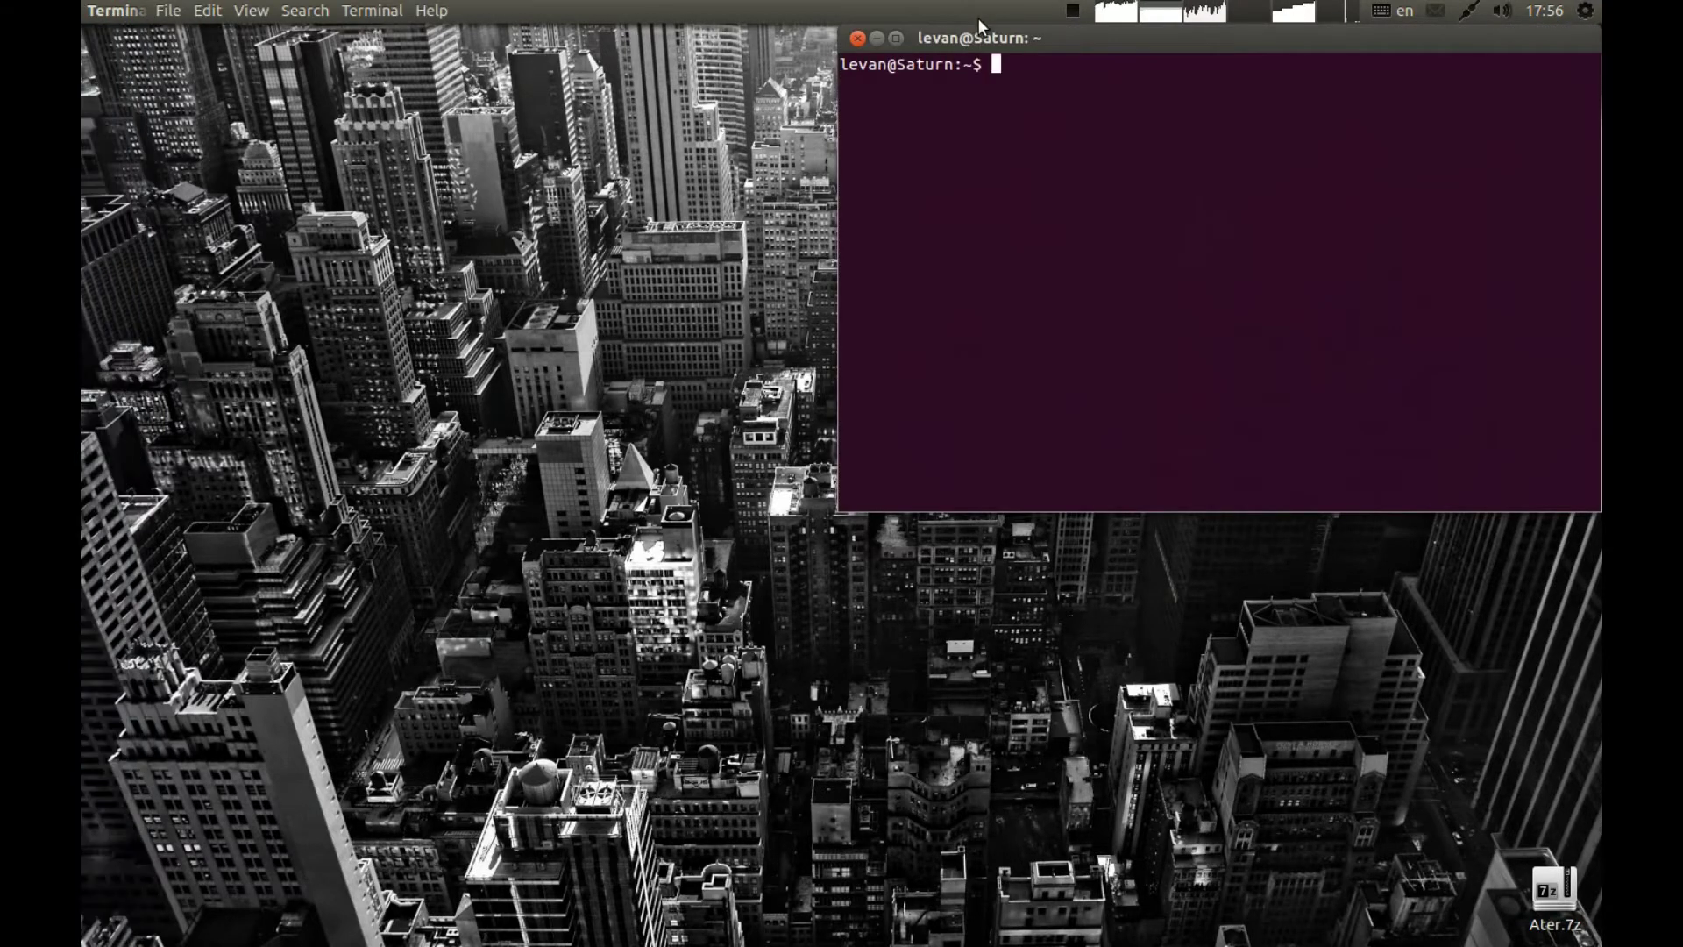
Run playonlinux from the terminal and centre the empty PlayOnLinux main window.
{"action": "left_click_drag", "start_coordinate": [980, 36], "coordinate": [813, 172]}
{"action": "type", "text": "playonlinux"}
{"action": "key", "text": "Return"}
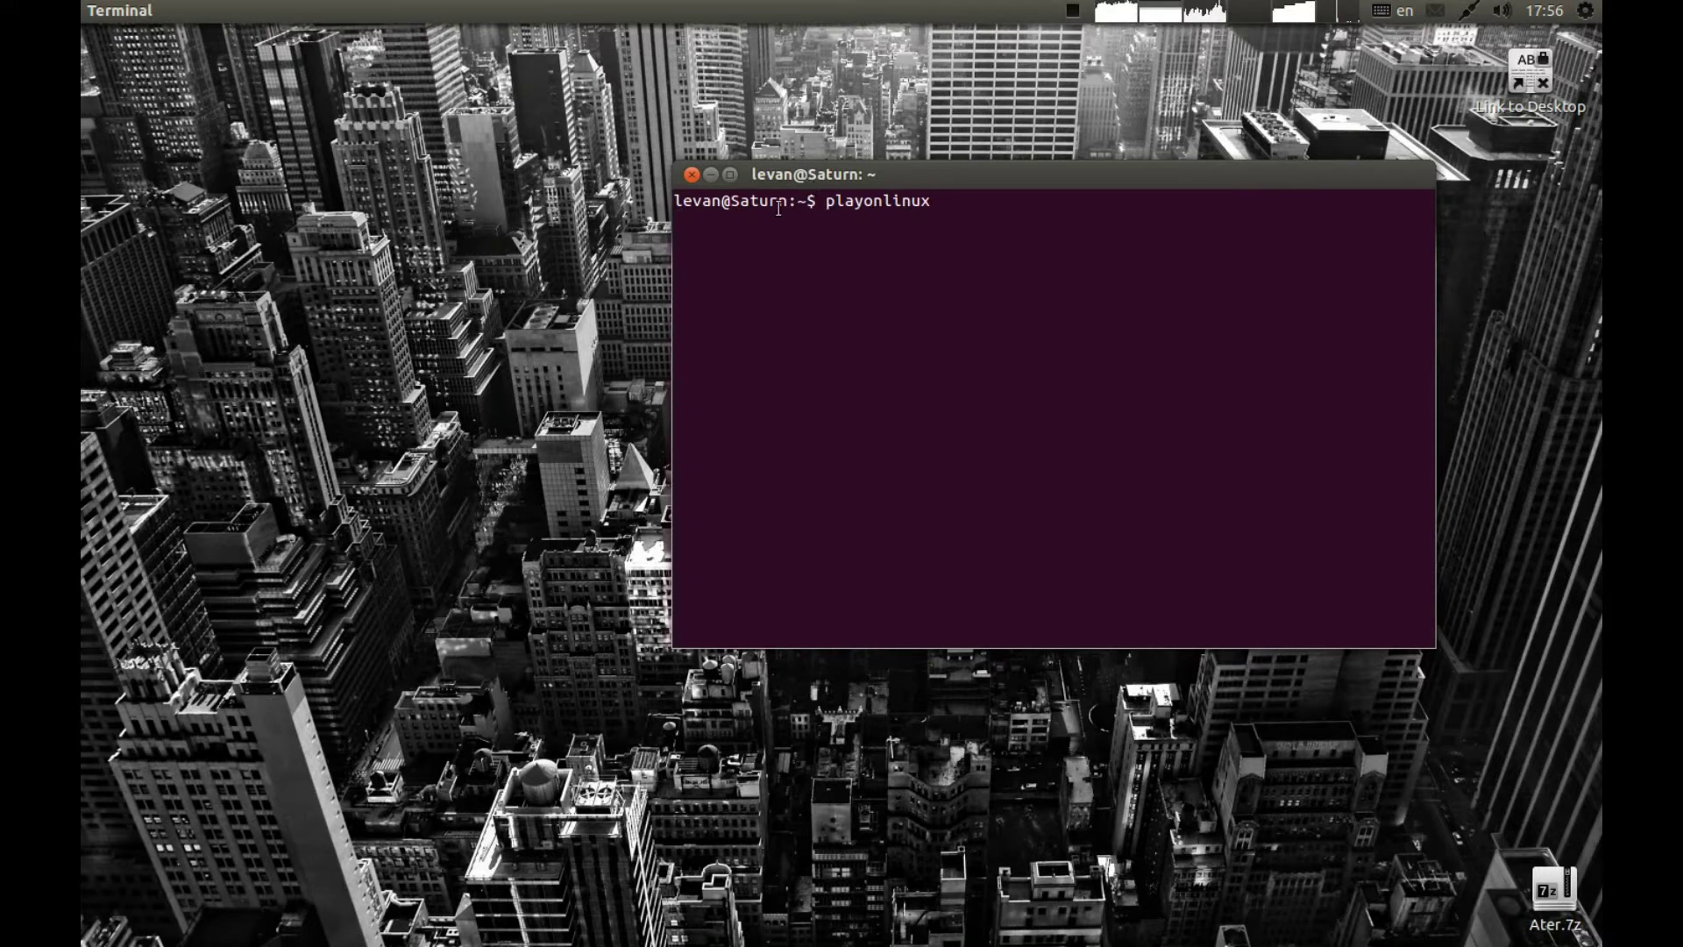
{"action": "left_click", "coordinate": [691, 175]}
{"action": "mouse_move", "coordinate": [81, 244]}
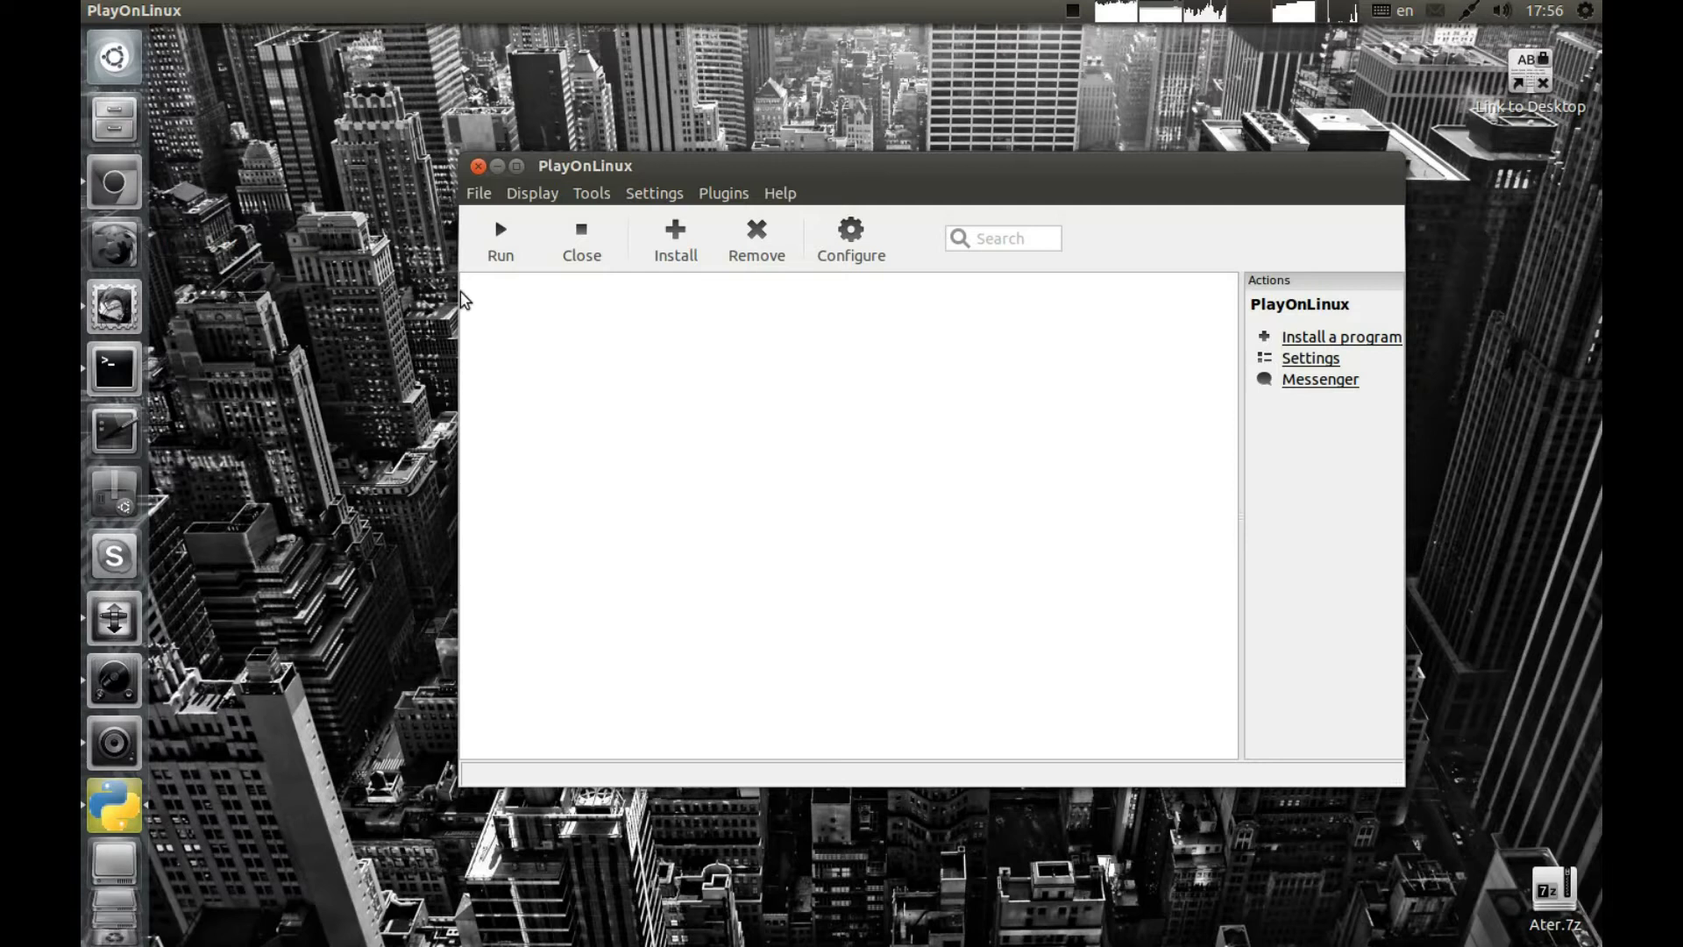
{"action": "left_click_drag", "start_coordinate": [648, 176], "coordinate": [566, 243]}
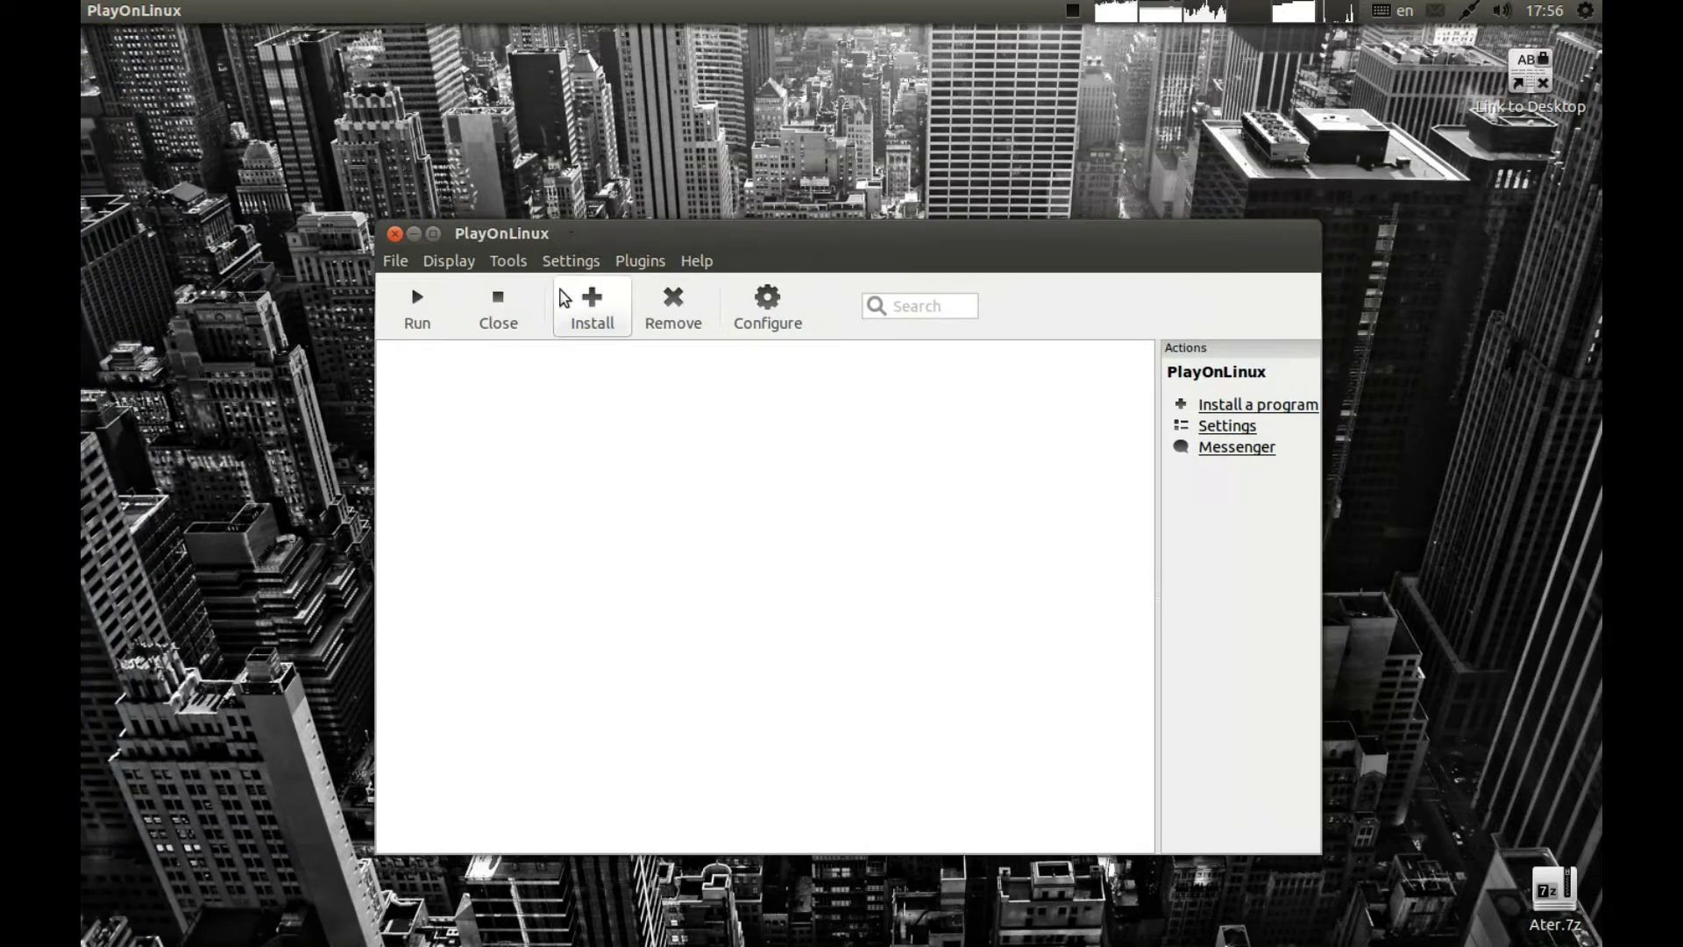
Download and install Wine 1.6-rc4 (x86) through the Wine versions manager.
{"action": "left_click", "coordinate": [505, 261]}
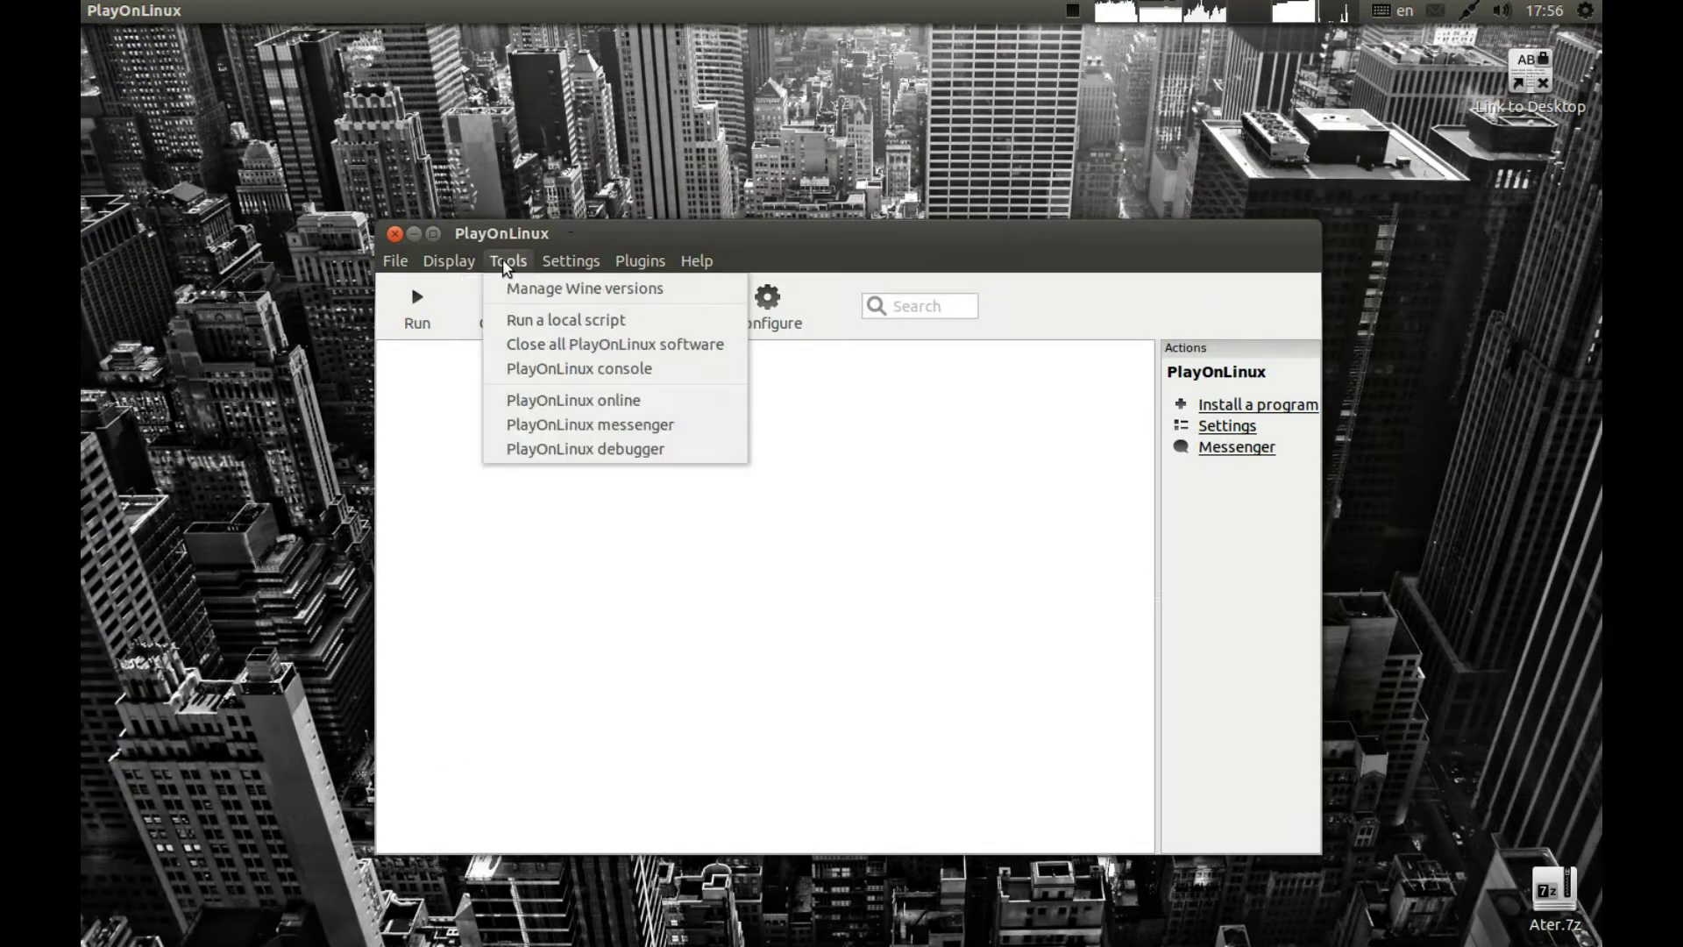
{"action": "left_click", "coordinate": [524, 282]}
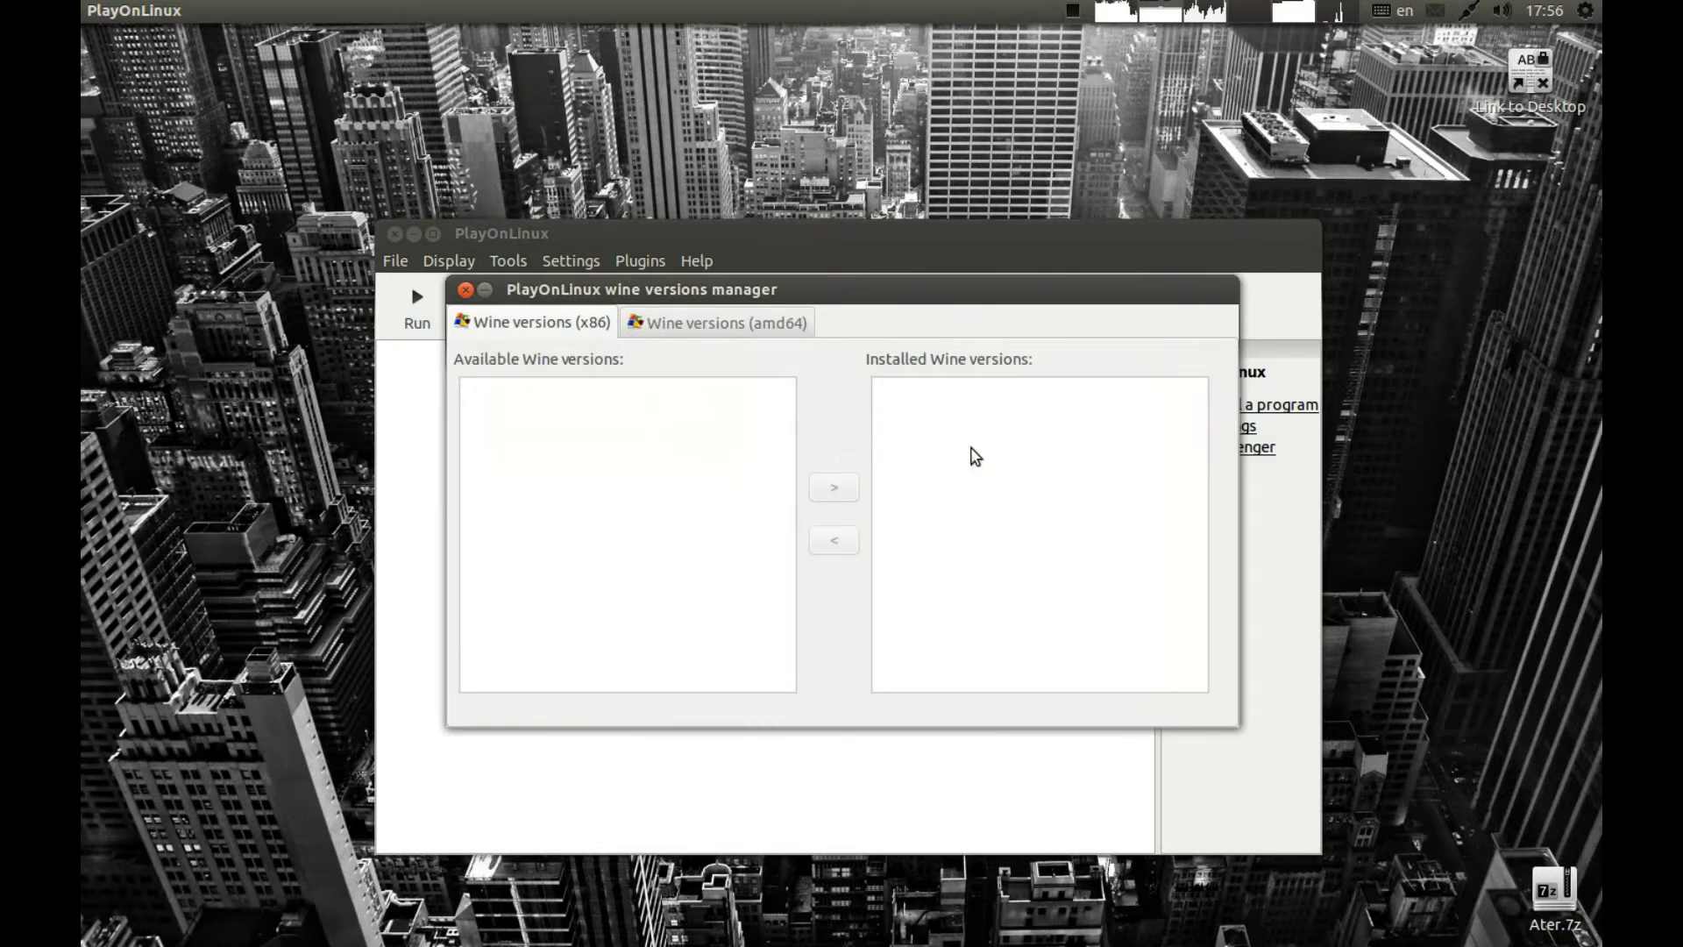
{"action": "left_click", "coordinate": [929, 394]}
{"action": "left_click", "coordinate": [852, 541]}
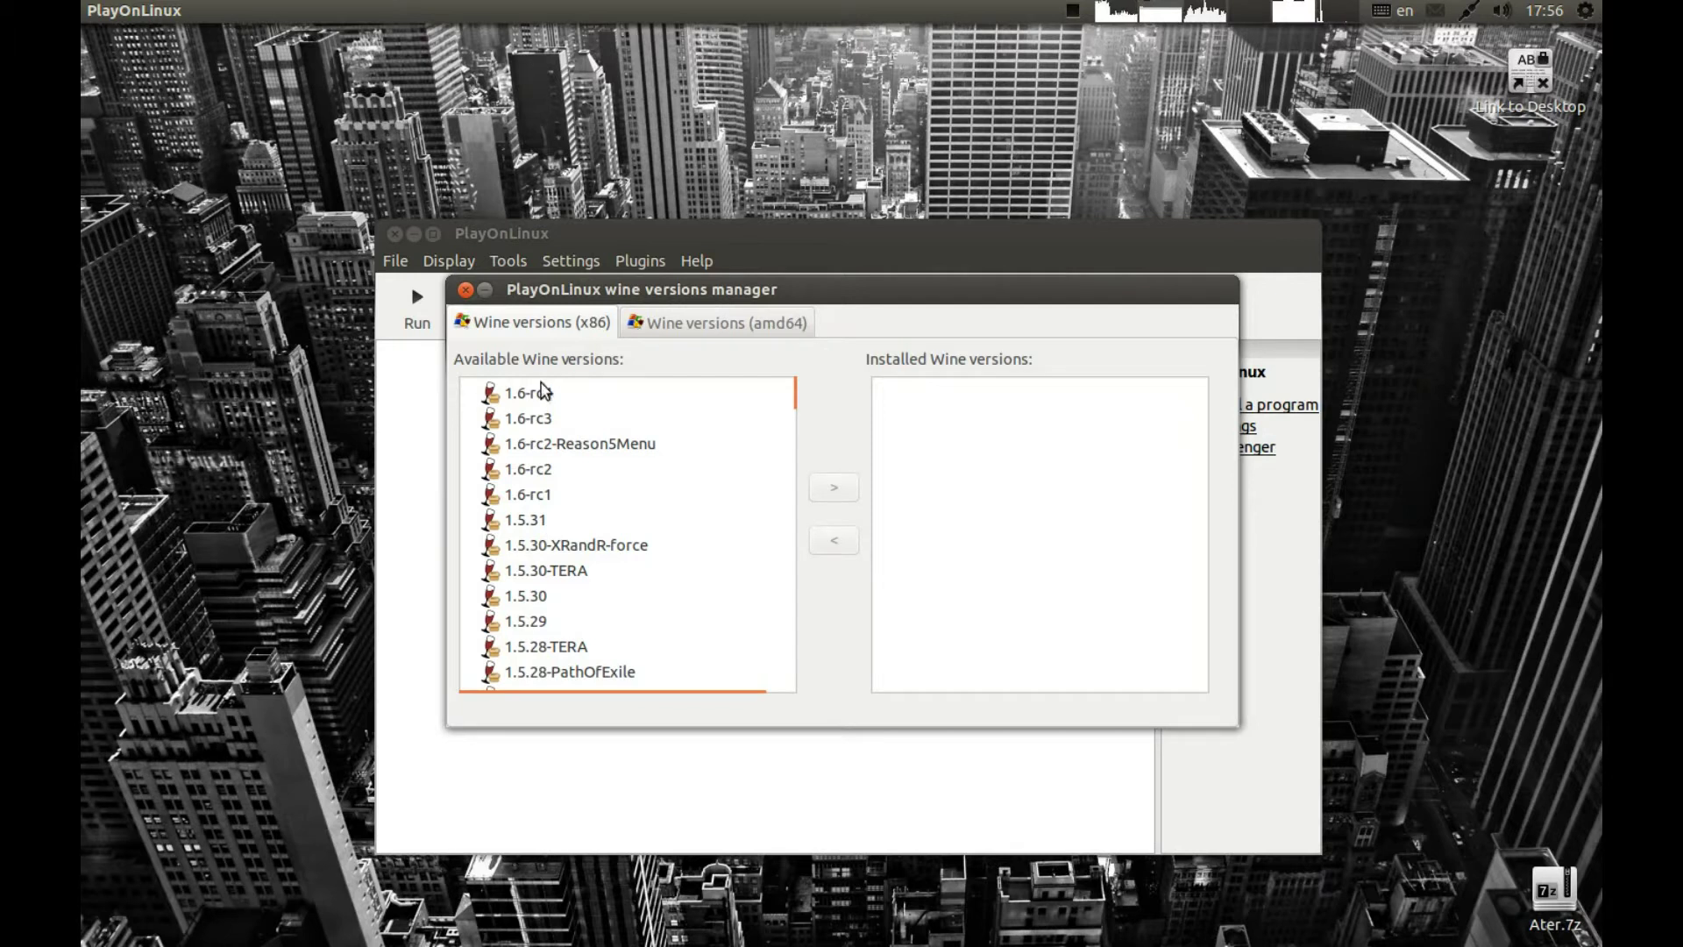
{"action": "left_click", "coordinate": [562, 401]}
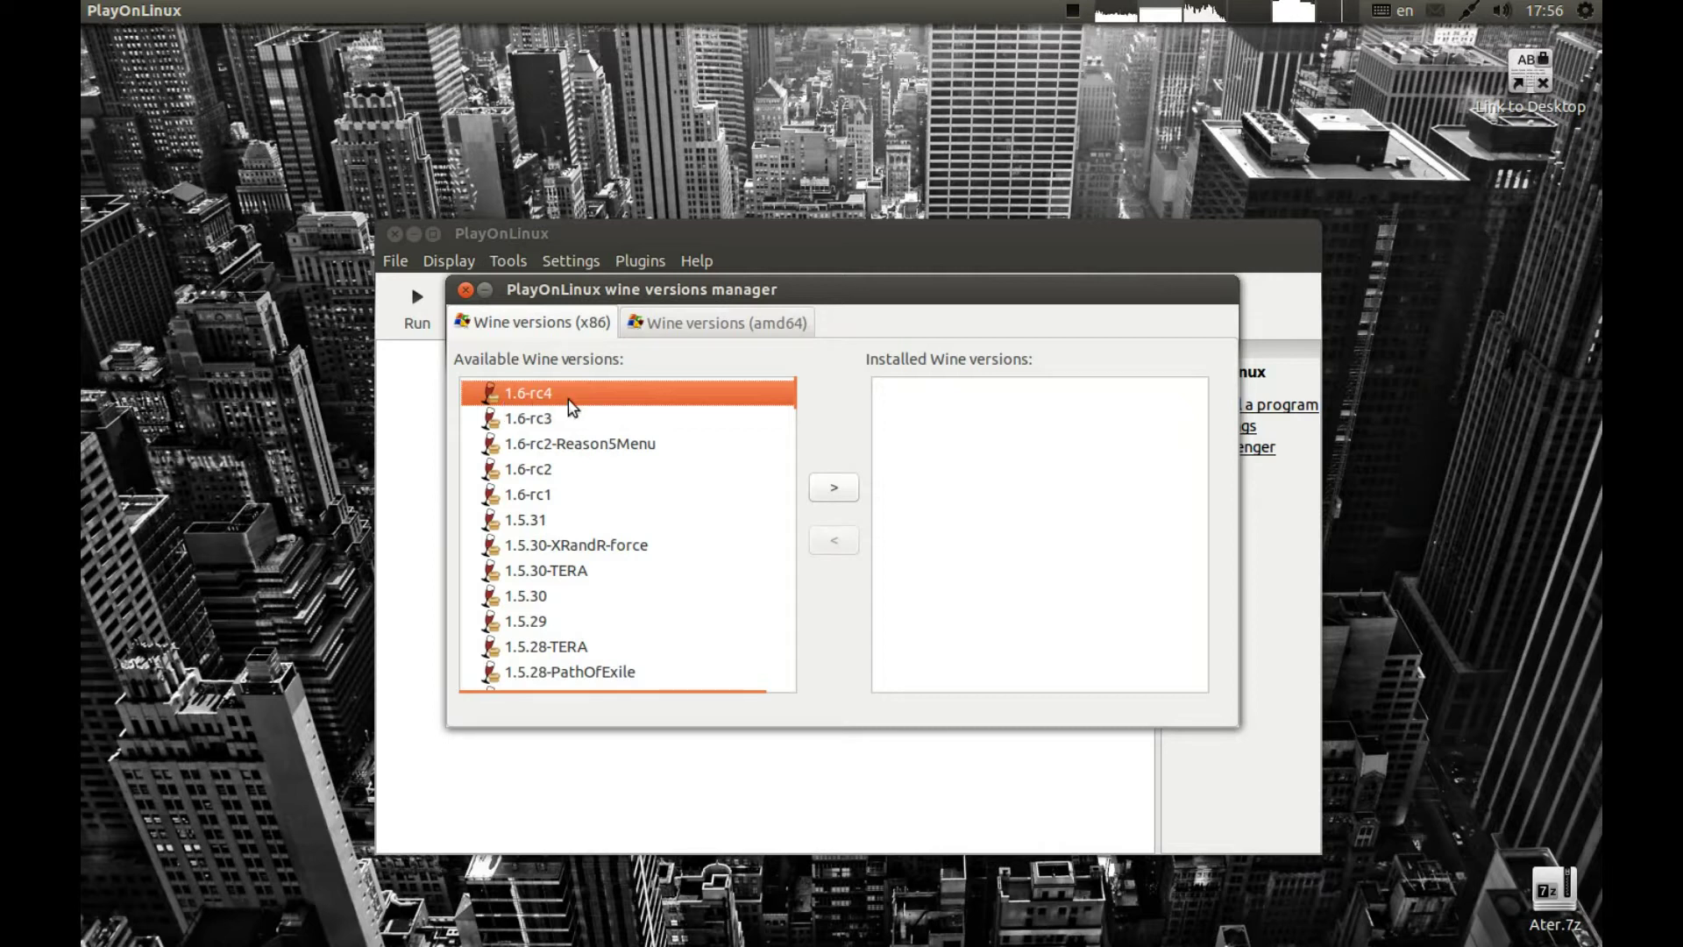
{"action": "left_click", "coordinate": [847, 489]}
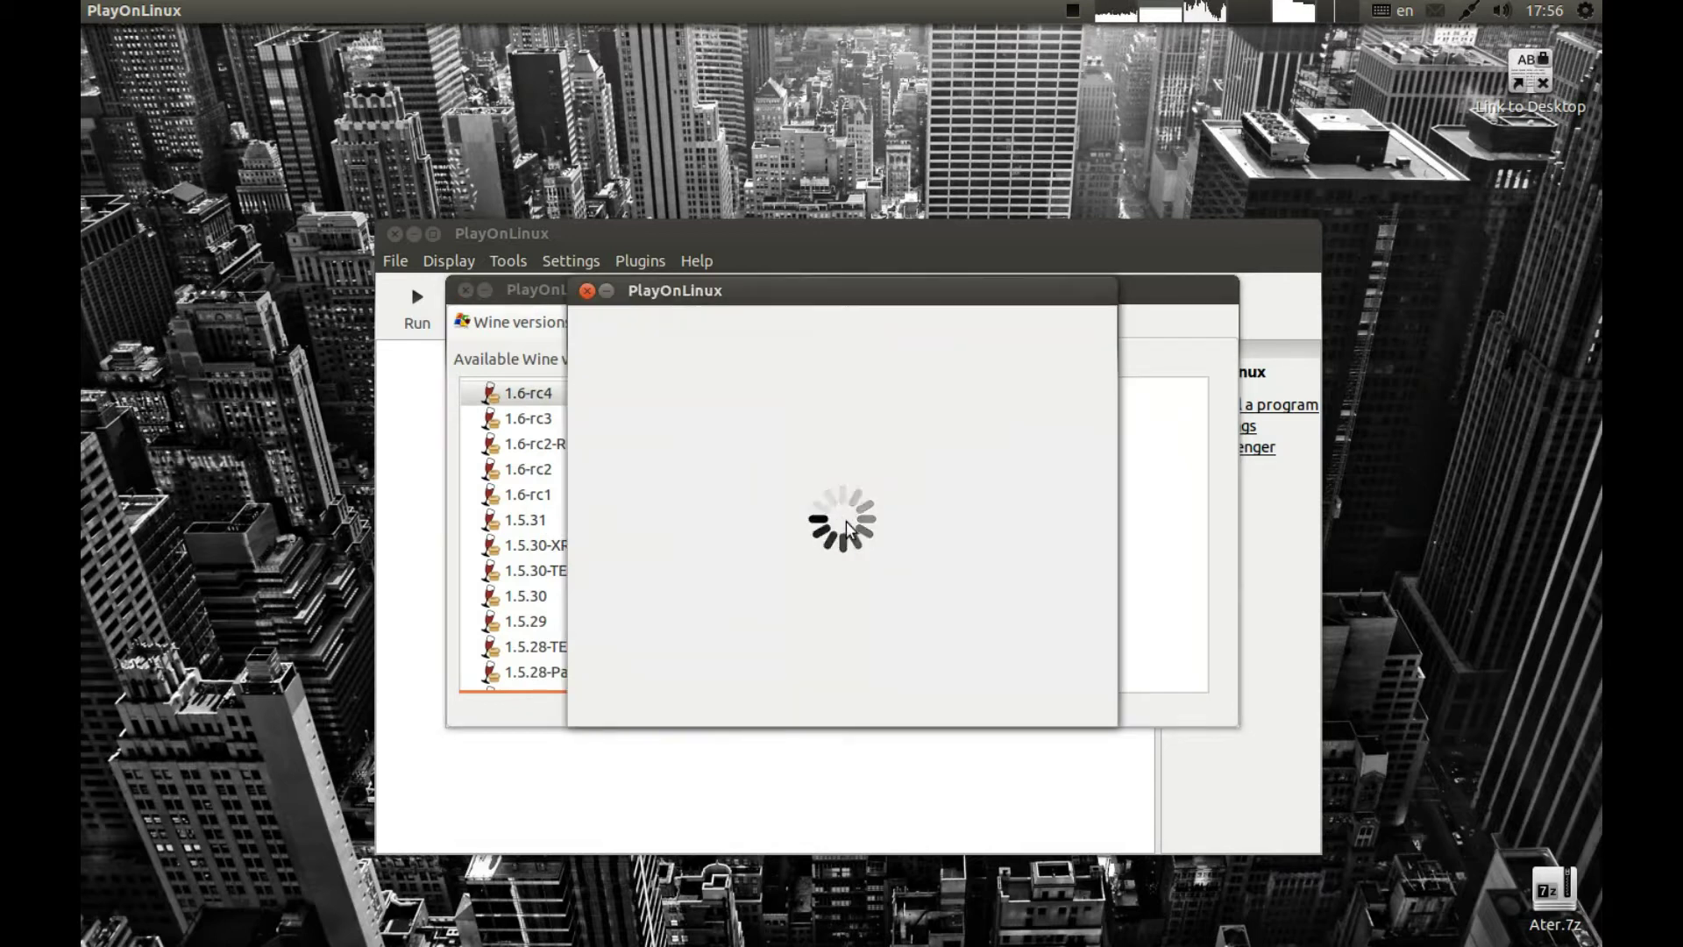
{"action": "left_click", "coordinate": [962, 707]}
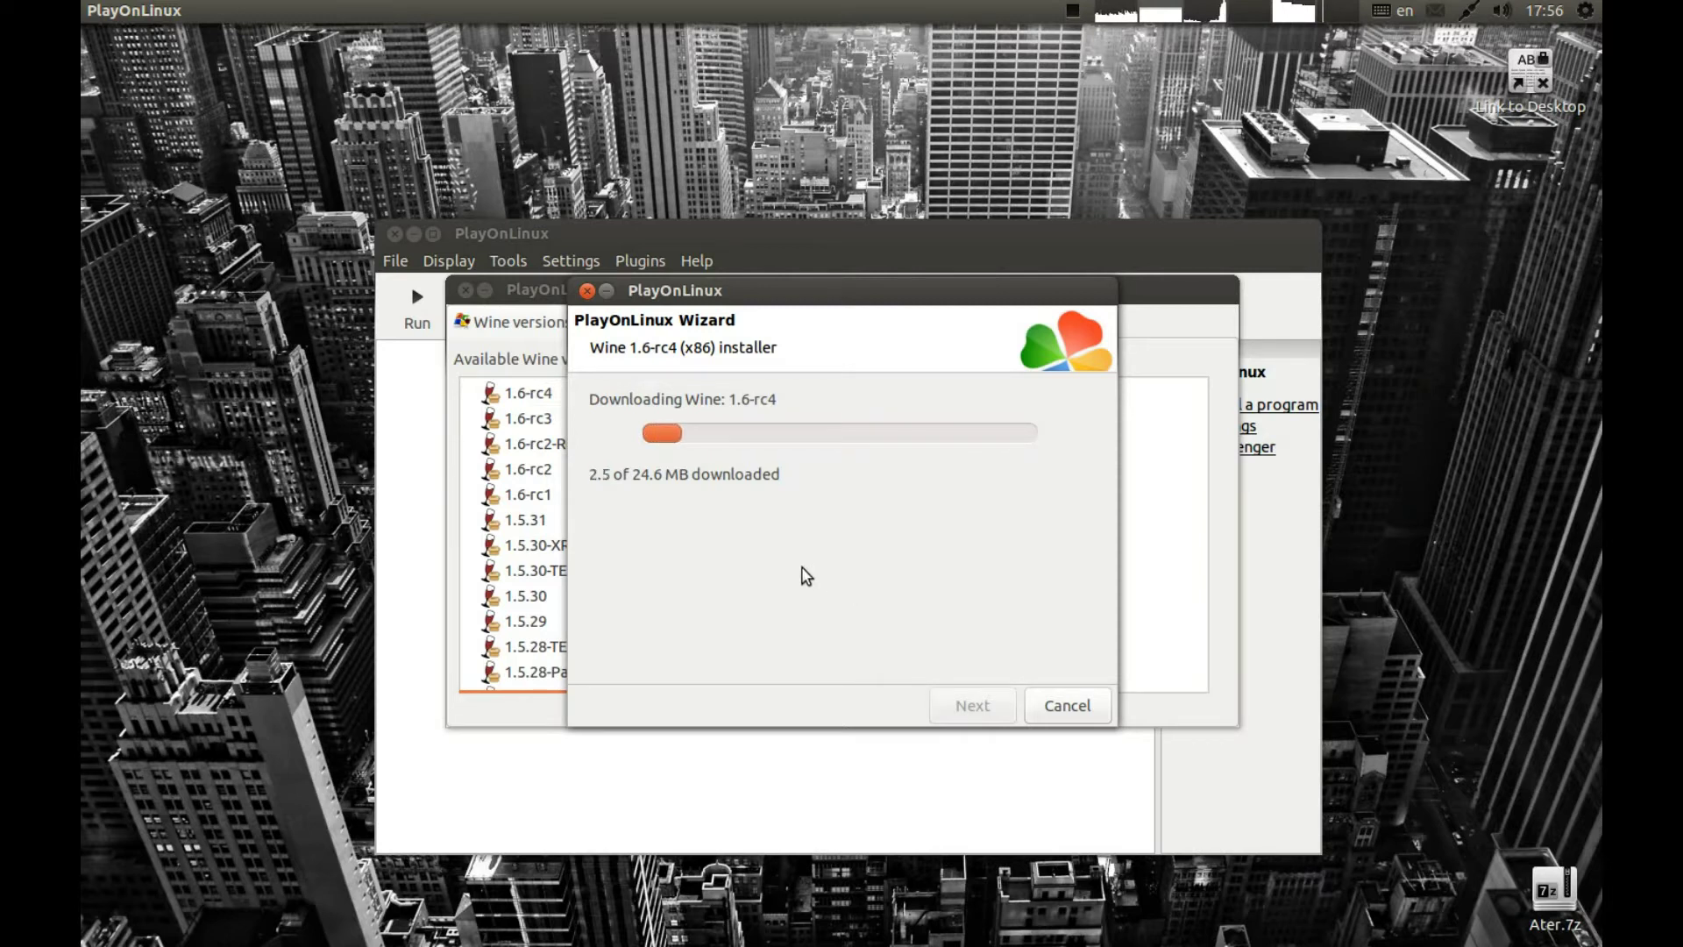
{"action": "left_click", "coordinate": [1502, 10]}
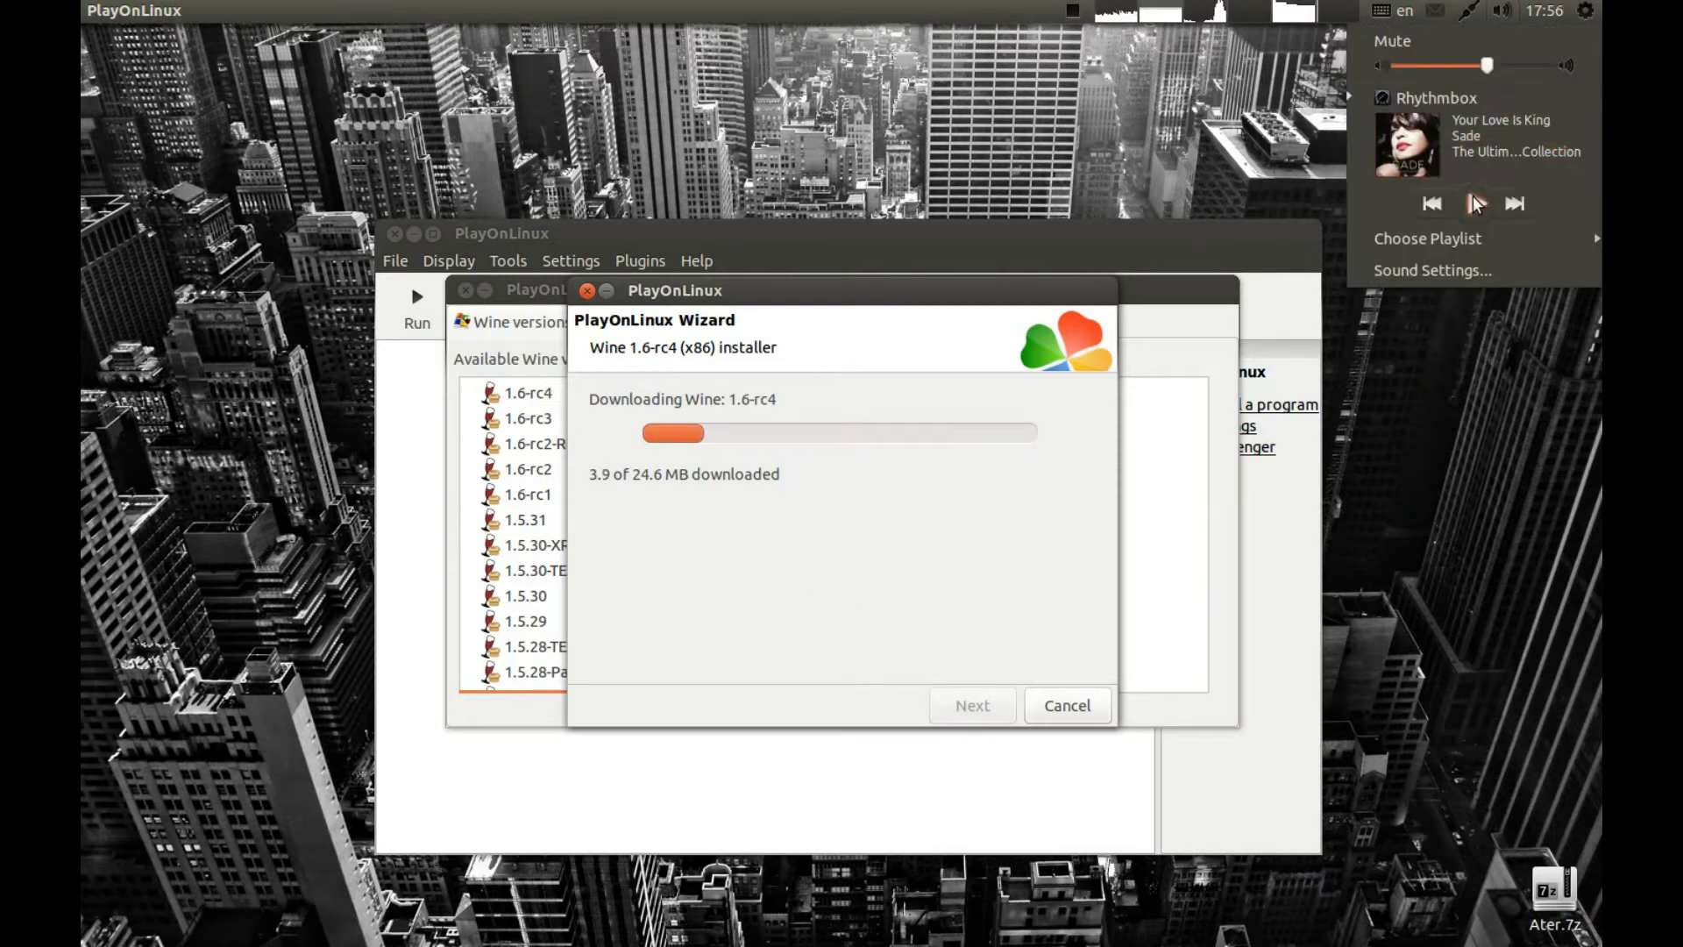
{"action": "left_click", "coordinate": [1473, 196]}
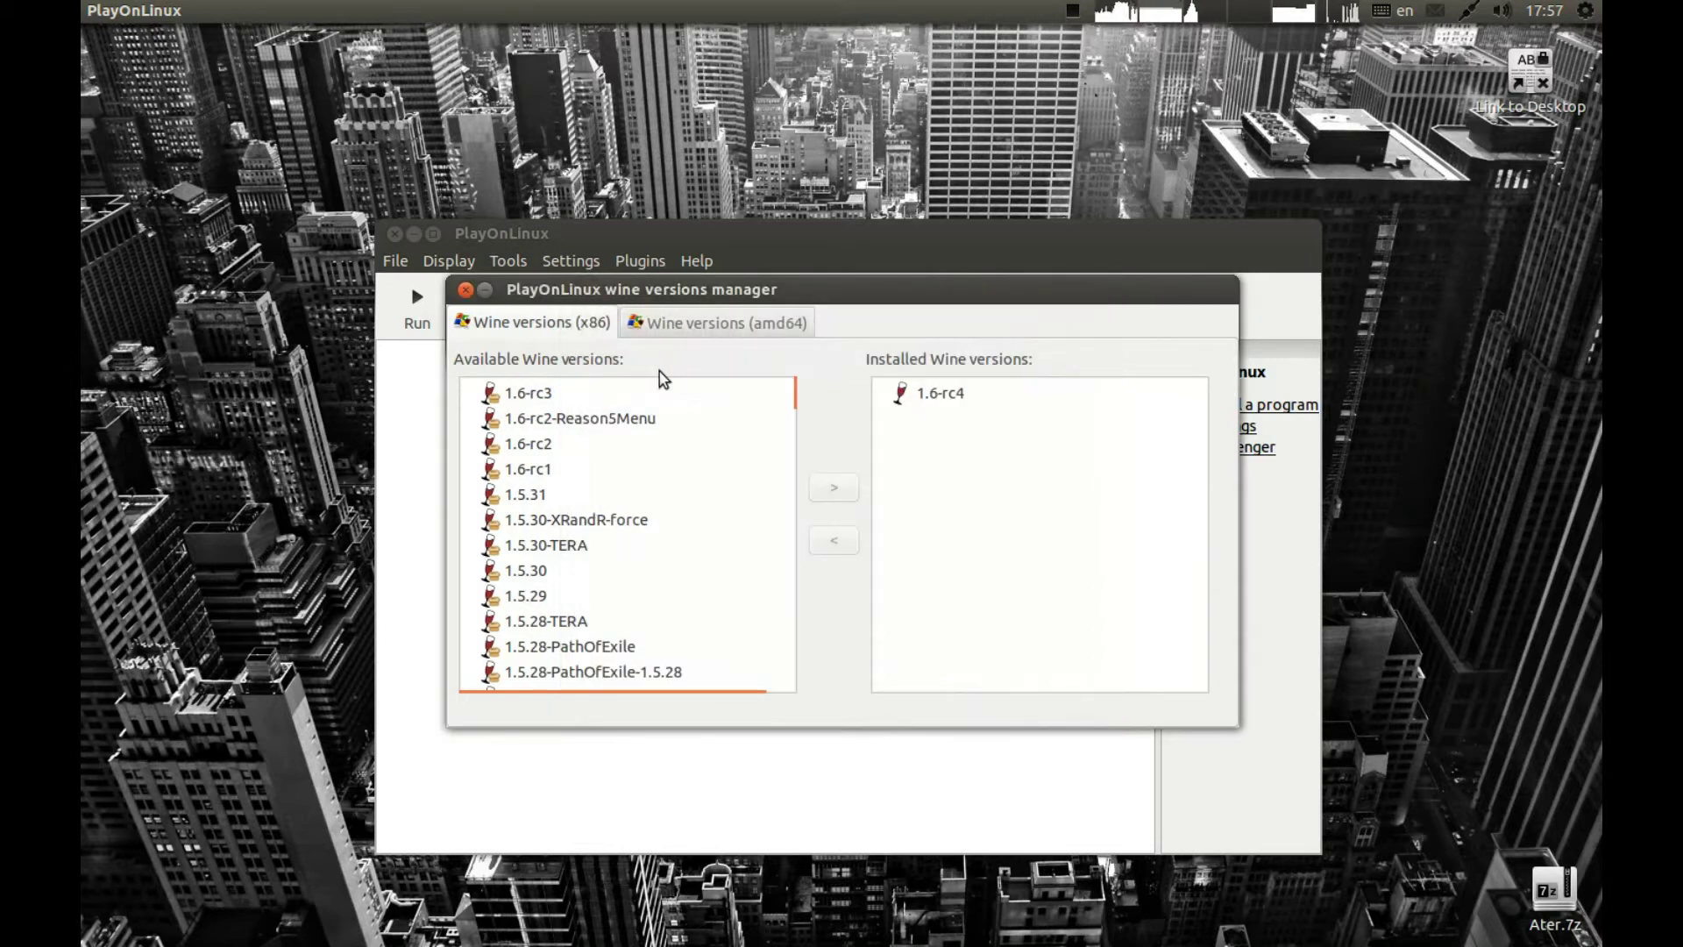
Search the install catalogue for Steam and start its installer past the welcome page.
{"action": "left_click", "coordinate": [465, 290]}
{"action": "left_click", "coordinate": [612, 305]}
{"action": "left_click", "coordinate": [518, 355]}
{"action": "type", "text": "stea"}
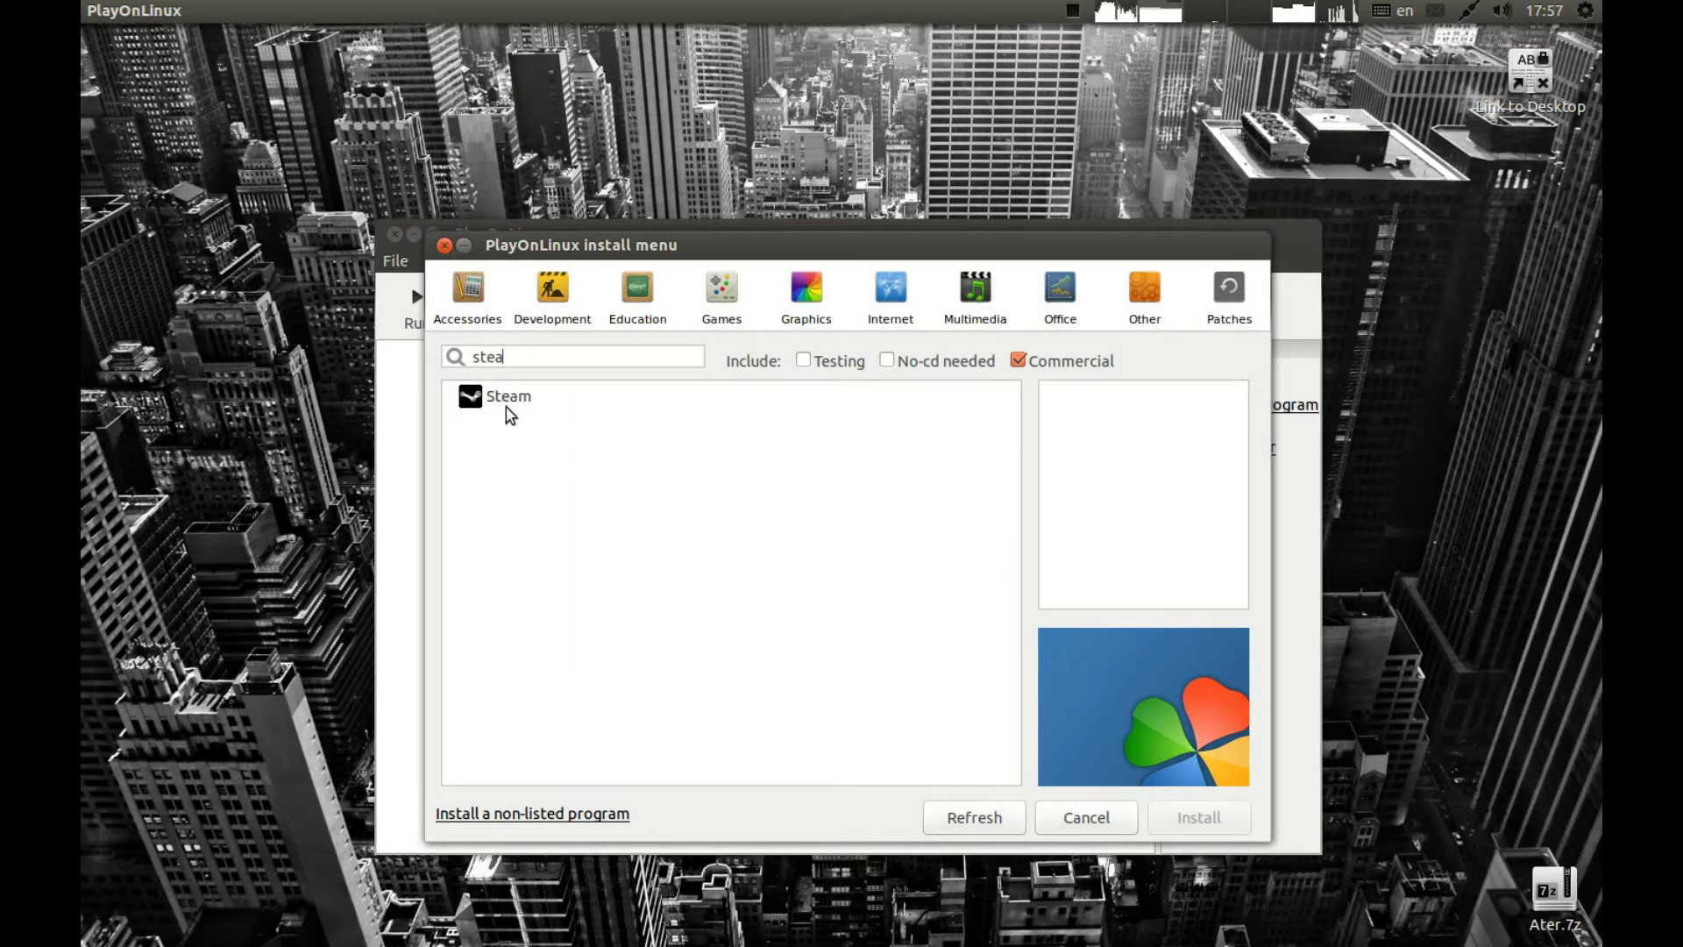
{"action": "left_click", "coordinate": [507, 401]}
{"action": "left_click", "coordinate": [1148, 824]}
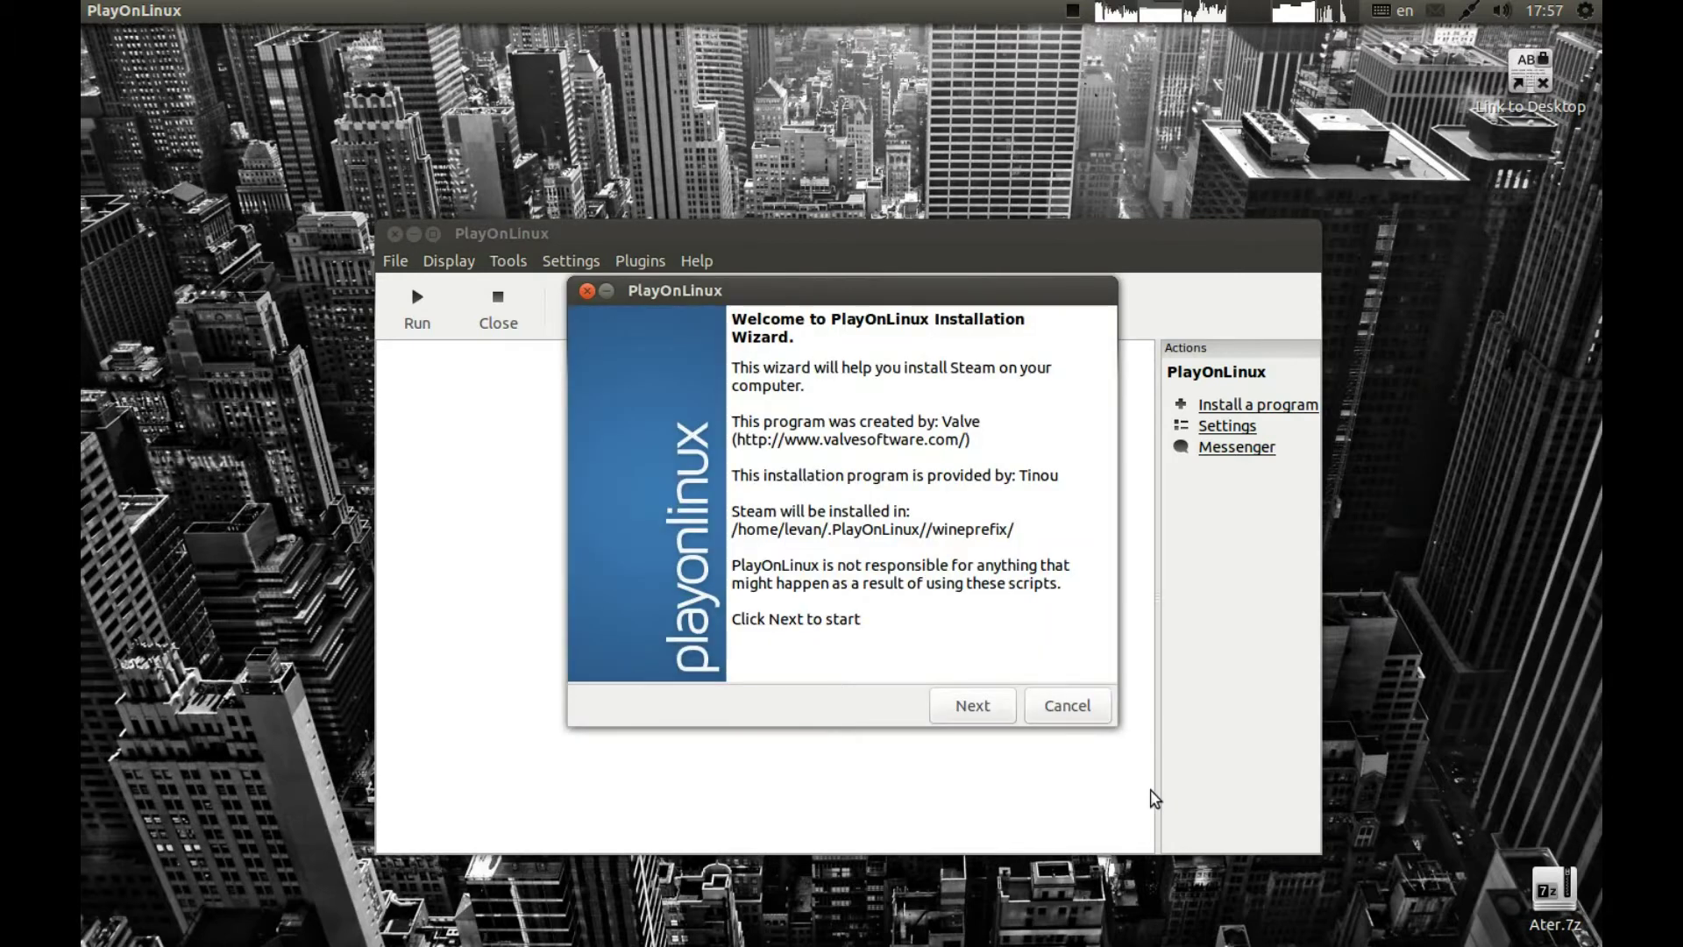
{"action": "left_click", "coordinate": [982, 703]}
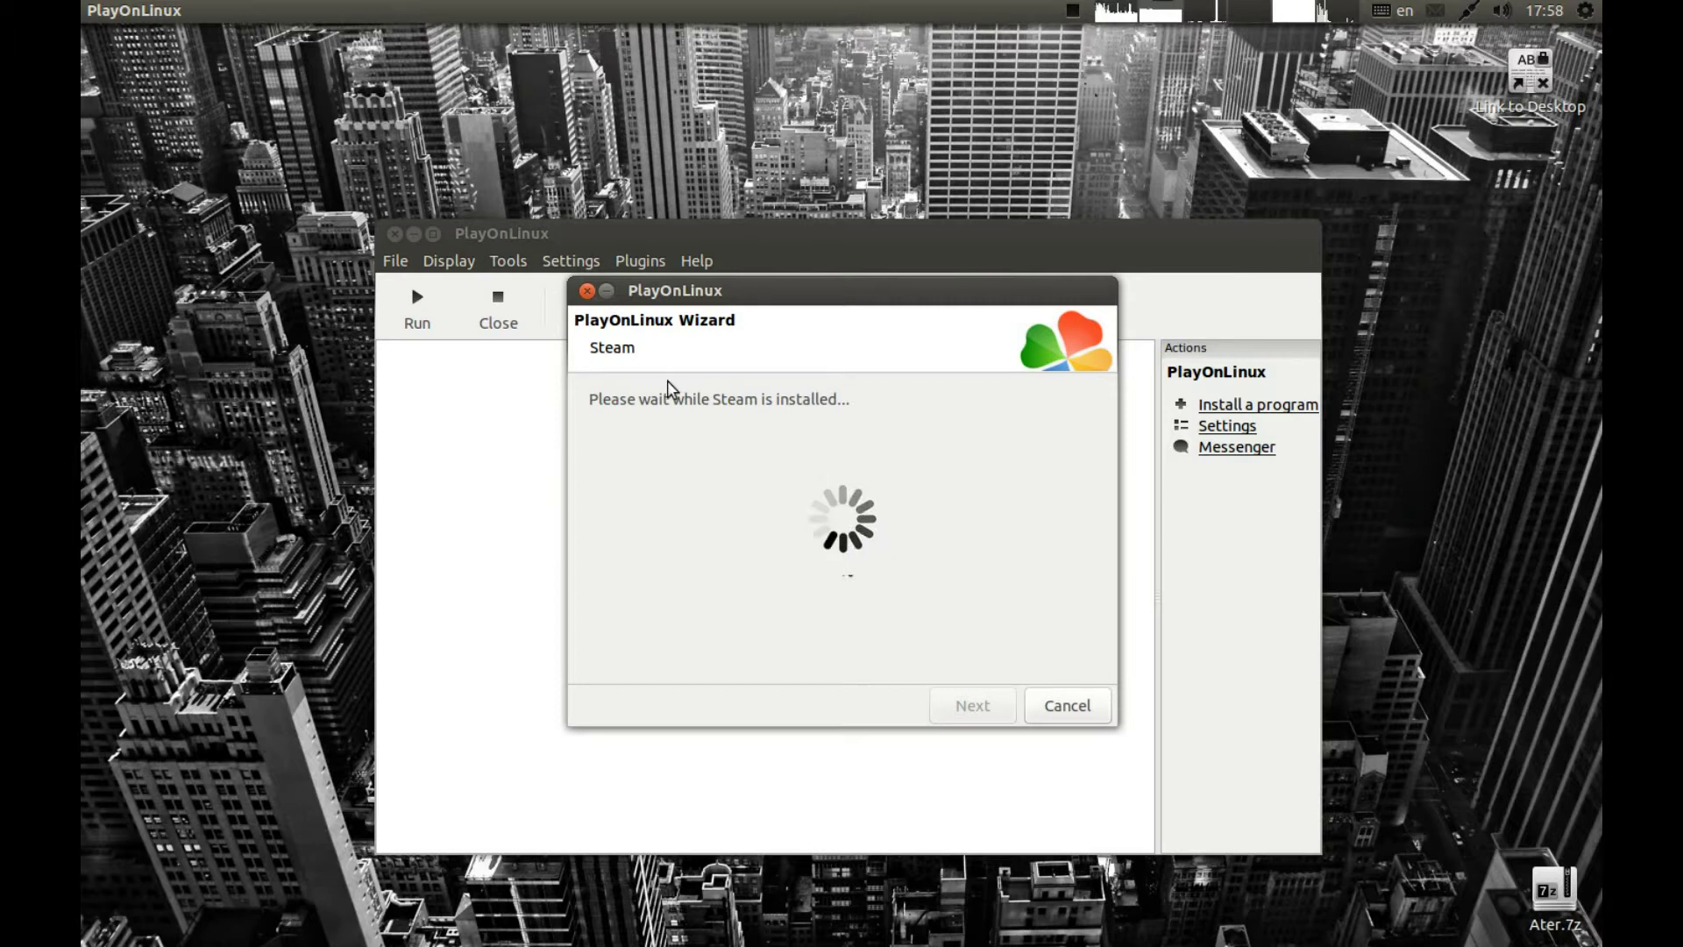
Finish the Steam install and set Steam's Wine version to 1.6-rc4.
{"action": "left_click", "coordinate": [973, 705]}
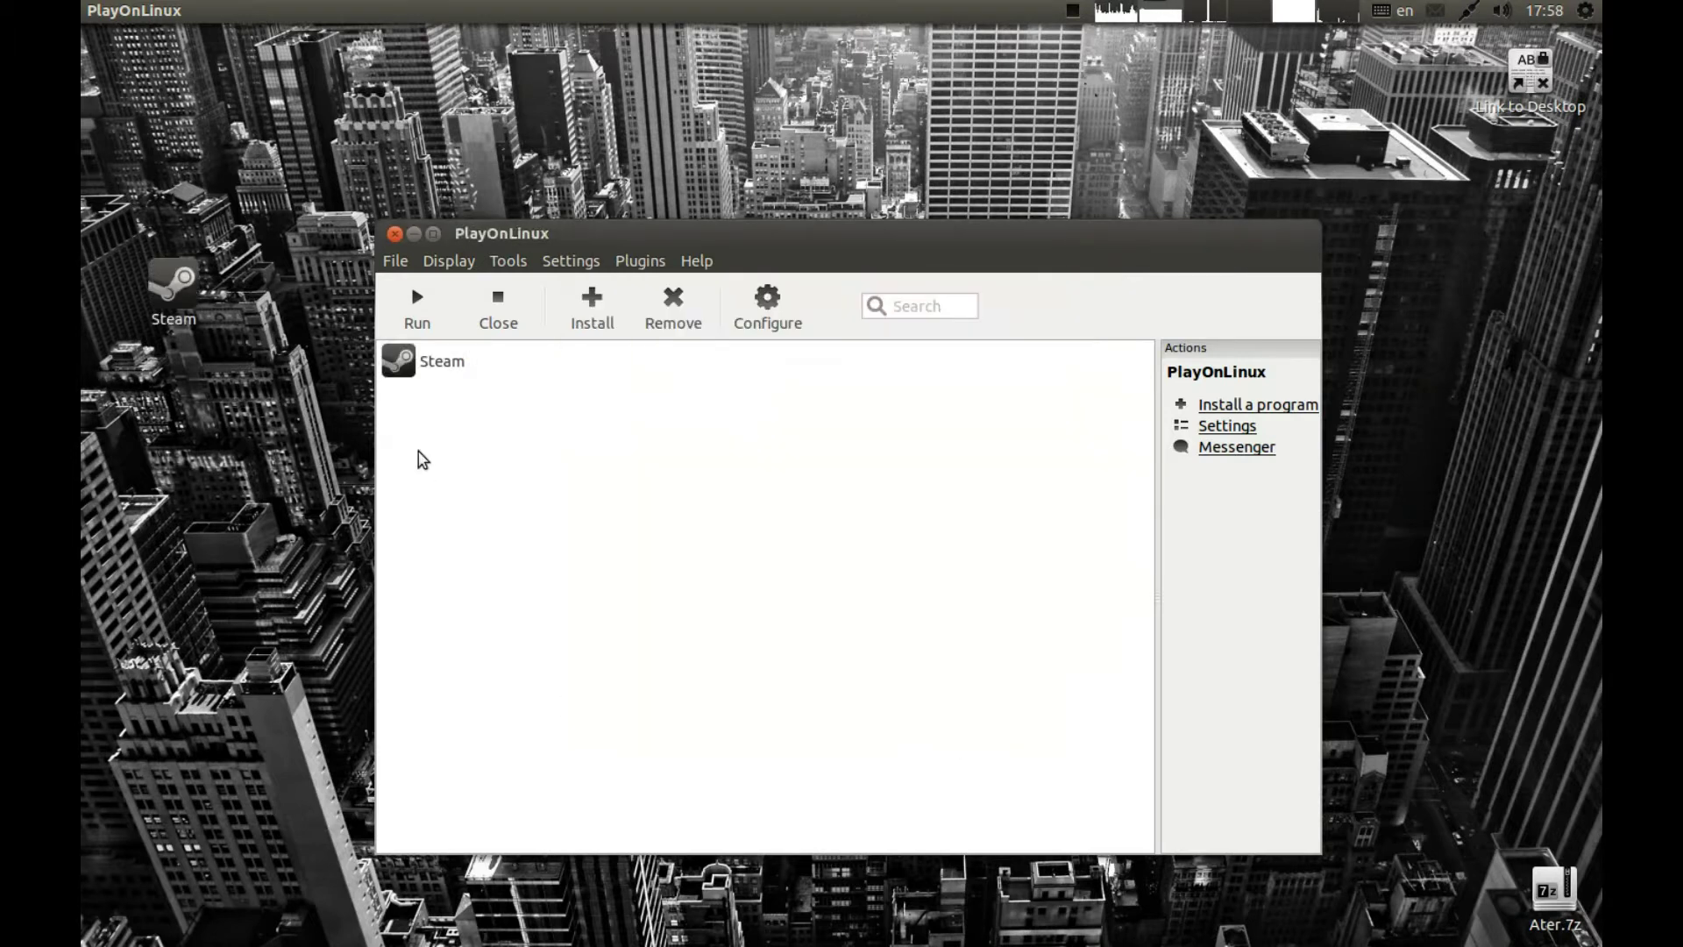
{"action": "left_click", "coordinate": [428, 373]}
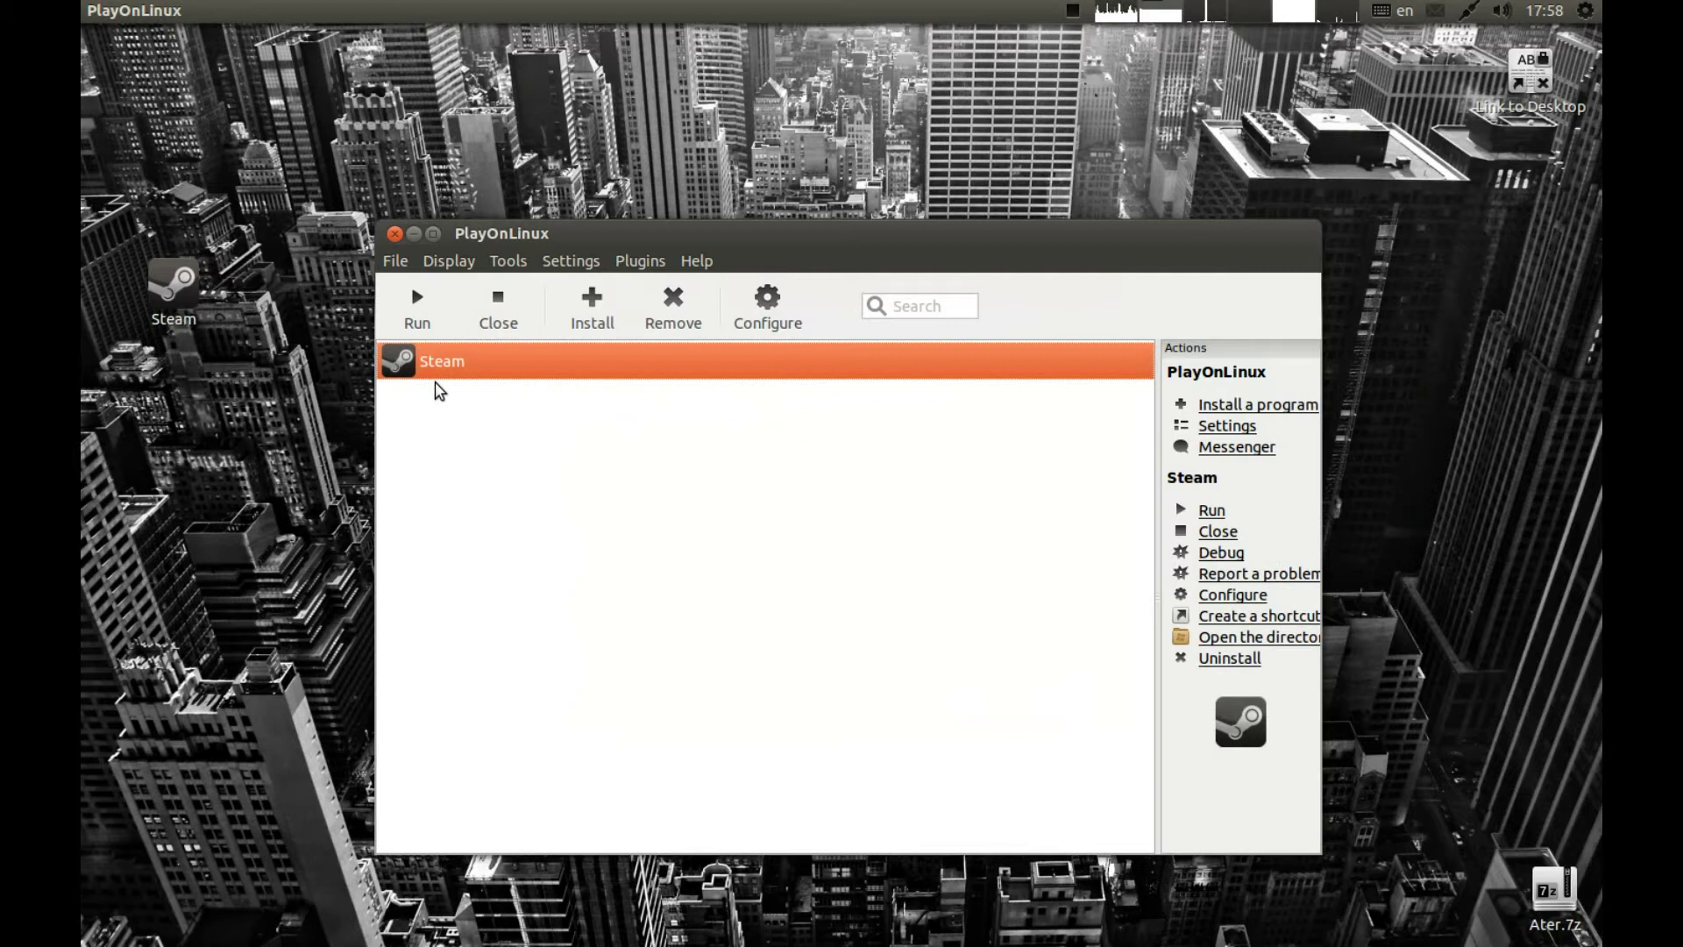
{"action": "left_click", "coordinate": [744, 302]}
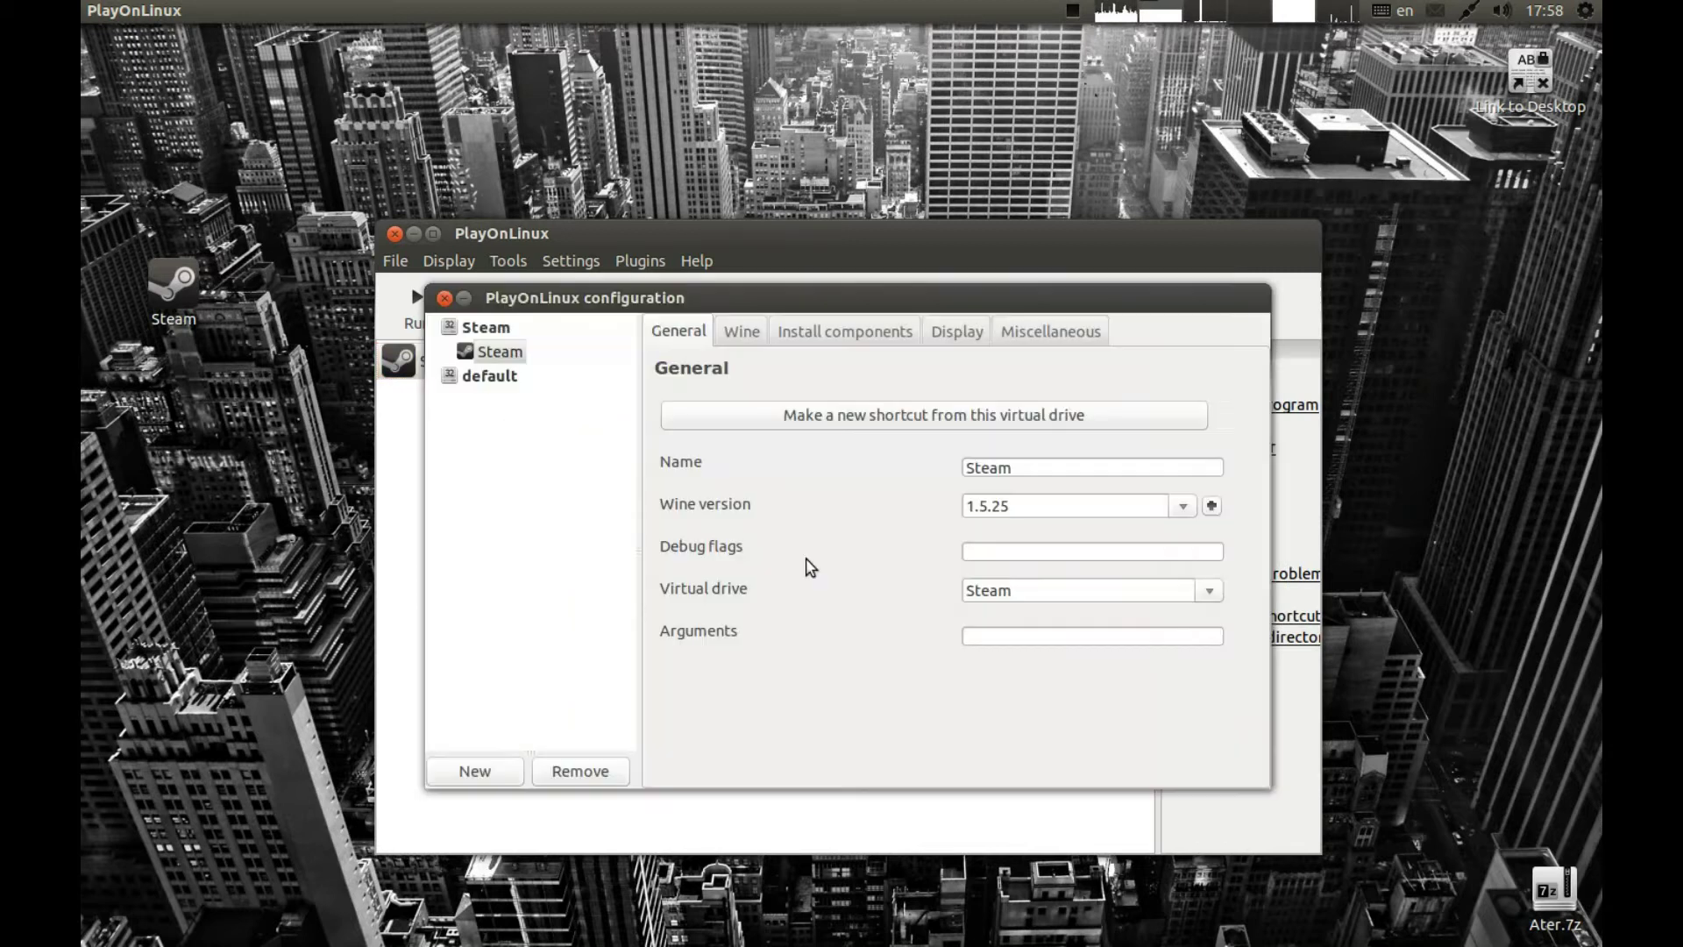
{"action": "left_click", "coordinate": [1148, 507]}
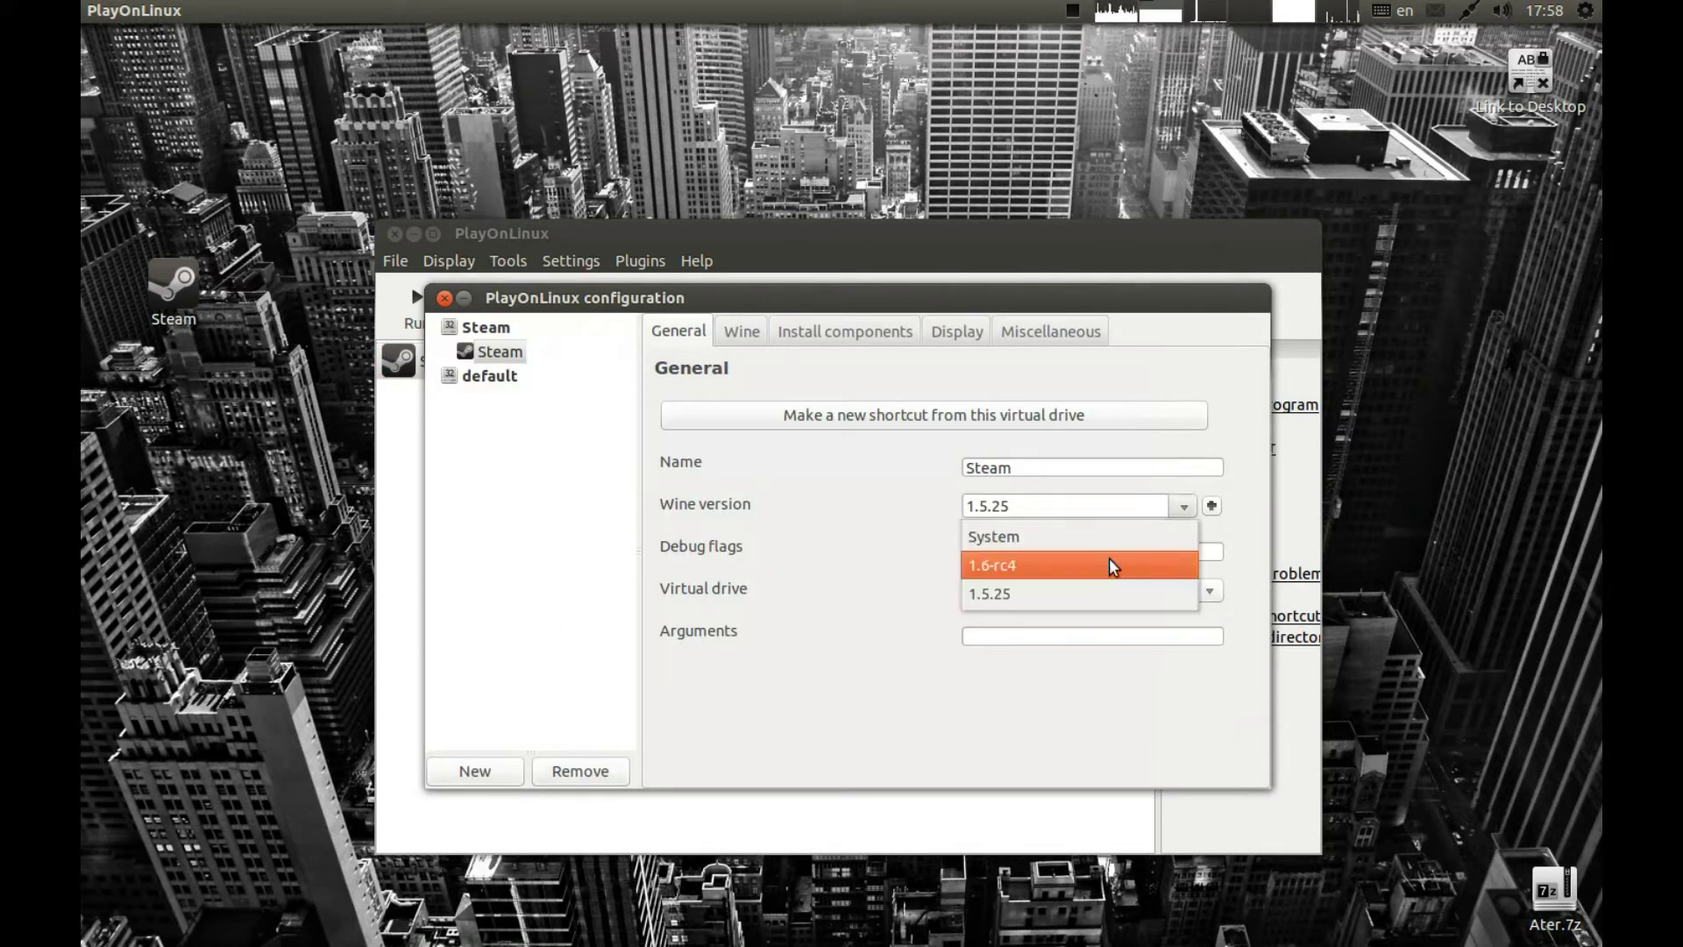
{"action": "left_click", "coordinate": [975, 568]}
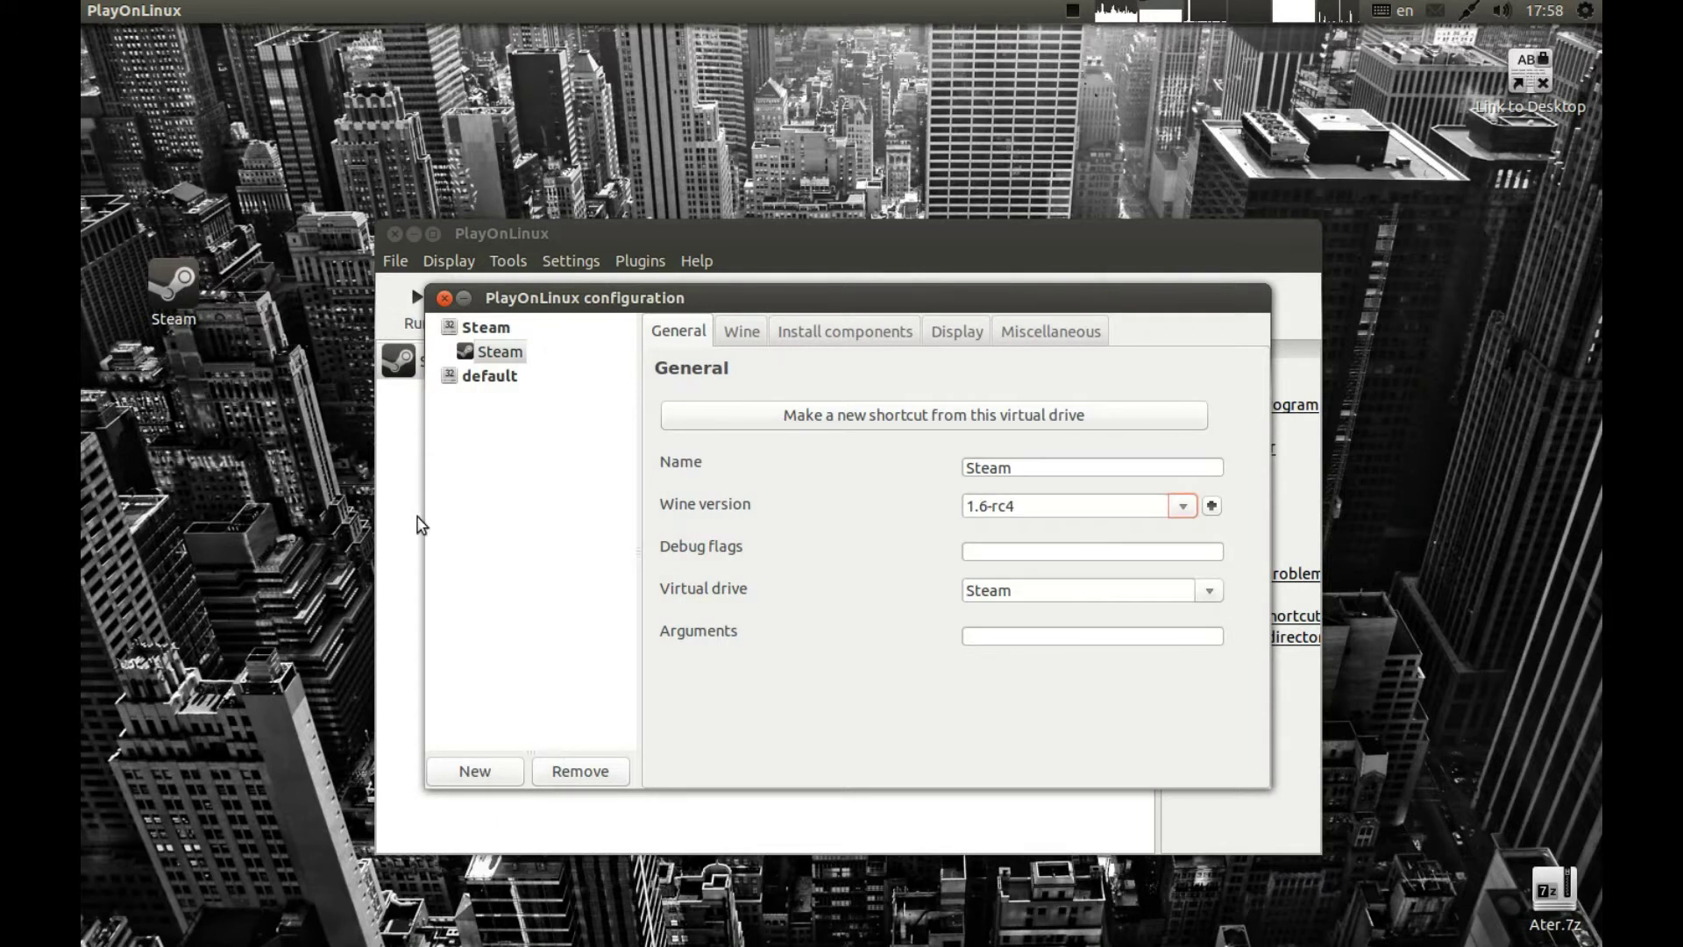
{"action": "key", "text": "Escape"}
Remove the unused Wine 1.5.25 in the Wine versions manager.
{"action": "left_click", "coordinate": [509, 261]}
{"action": "left_click", "coordinate": [658, 405]}
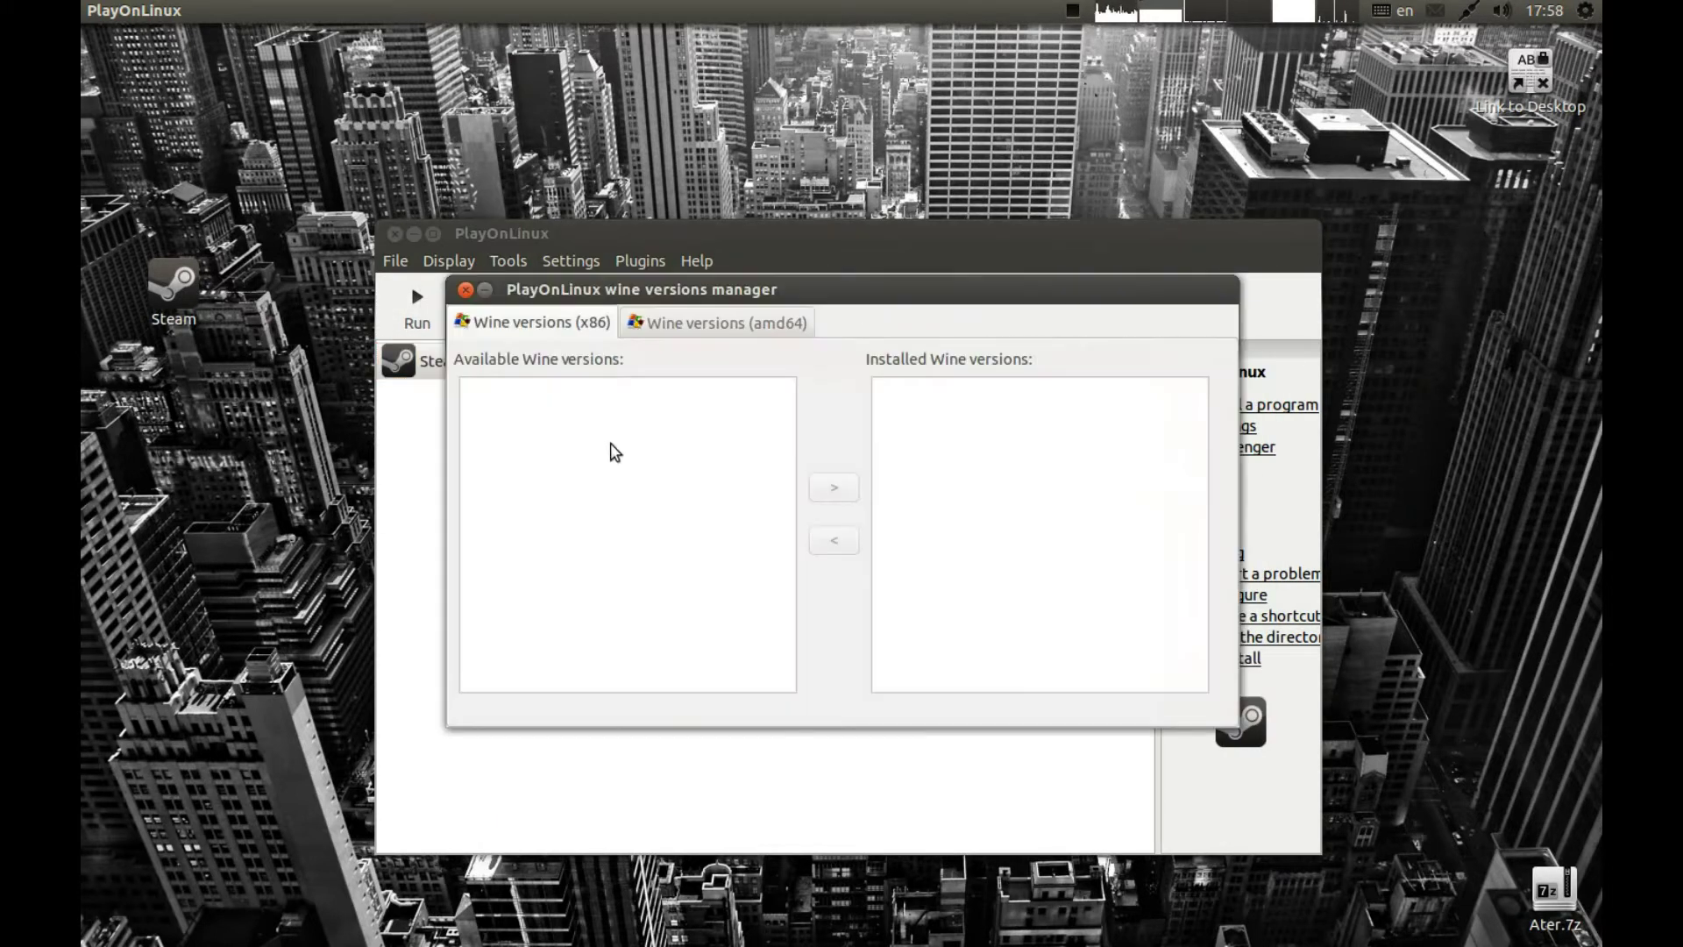
{"action": "left_click", "coordinate": [968, 420]}
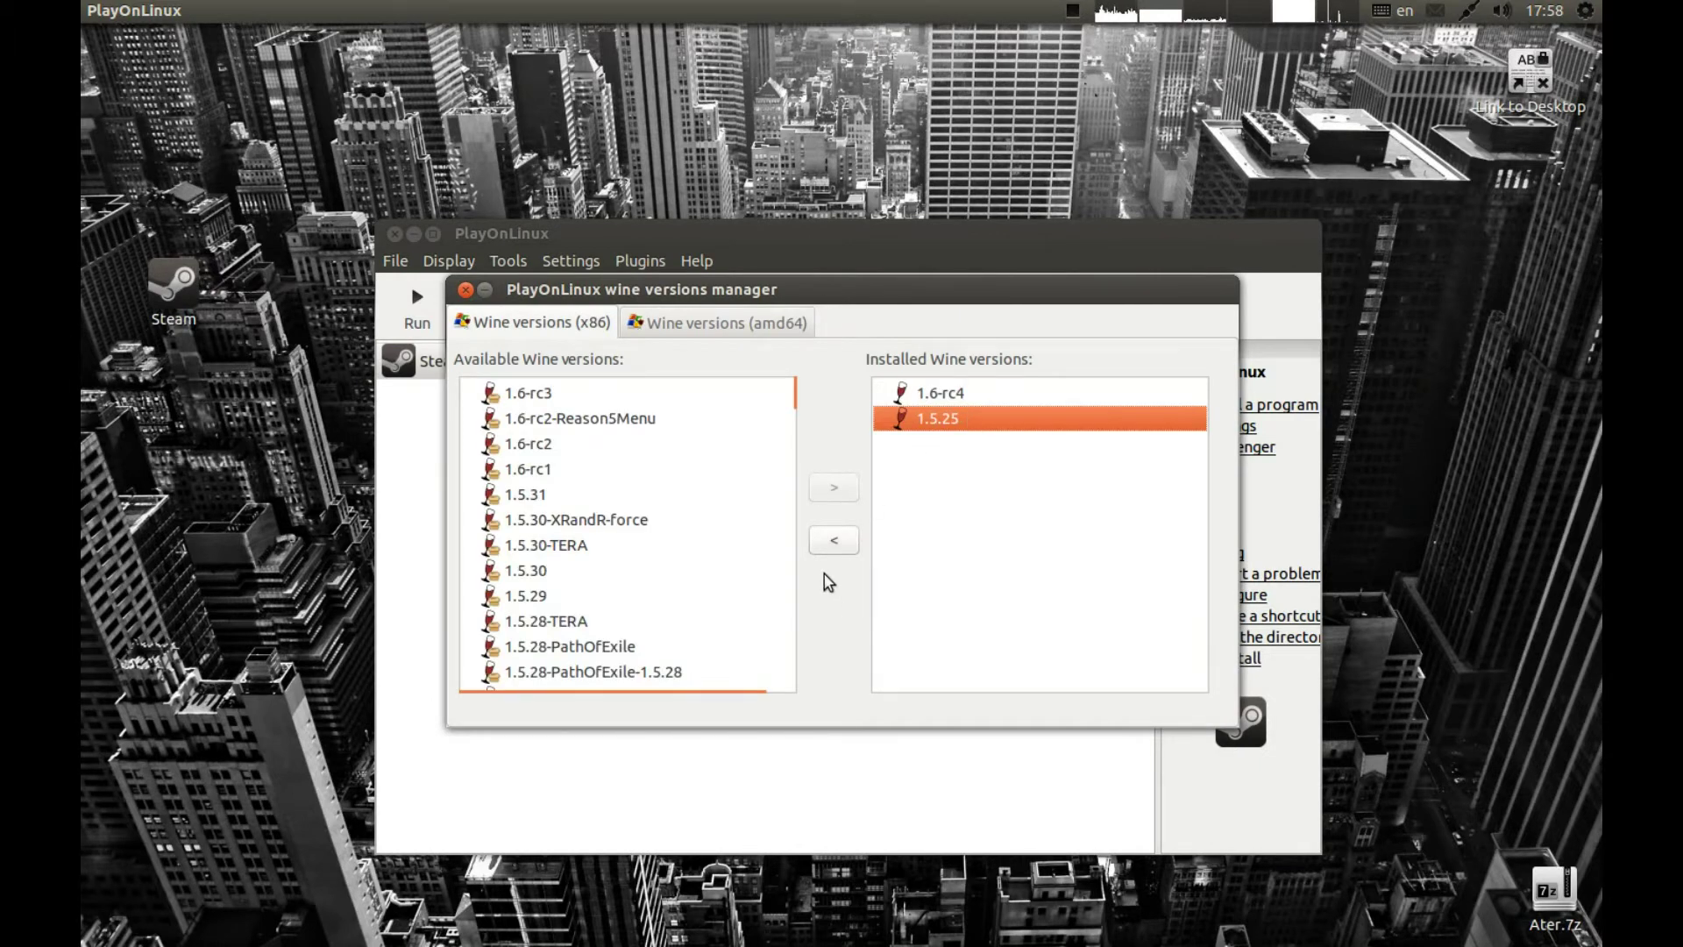
{"action": "left_click", "coordinate": [834, 540]}
{"action": "left_click", "coordinate": [886, 511]}
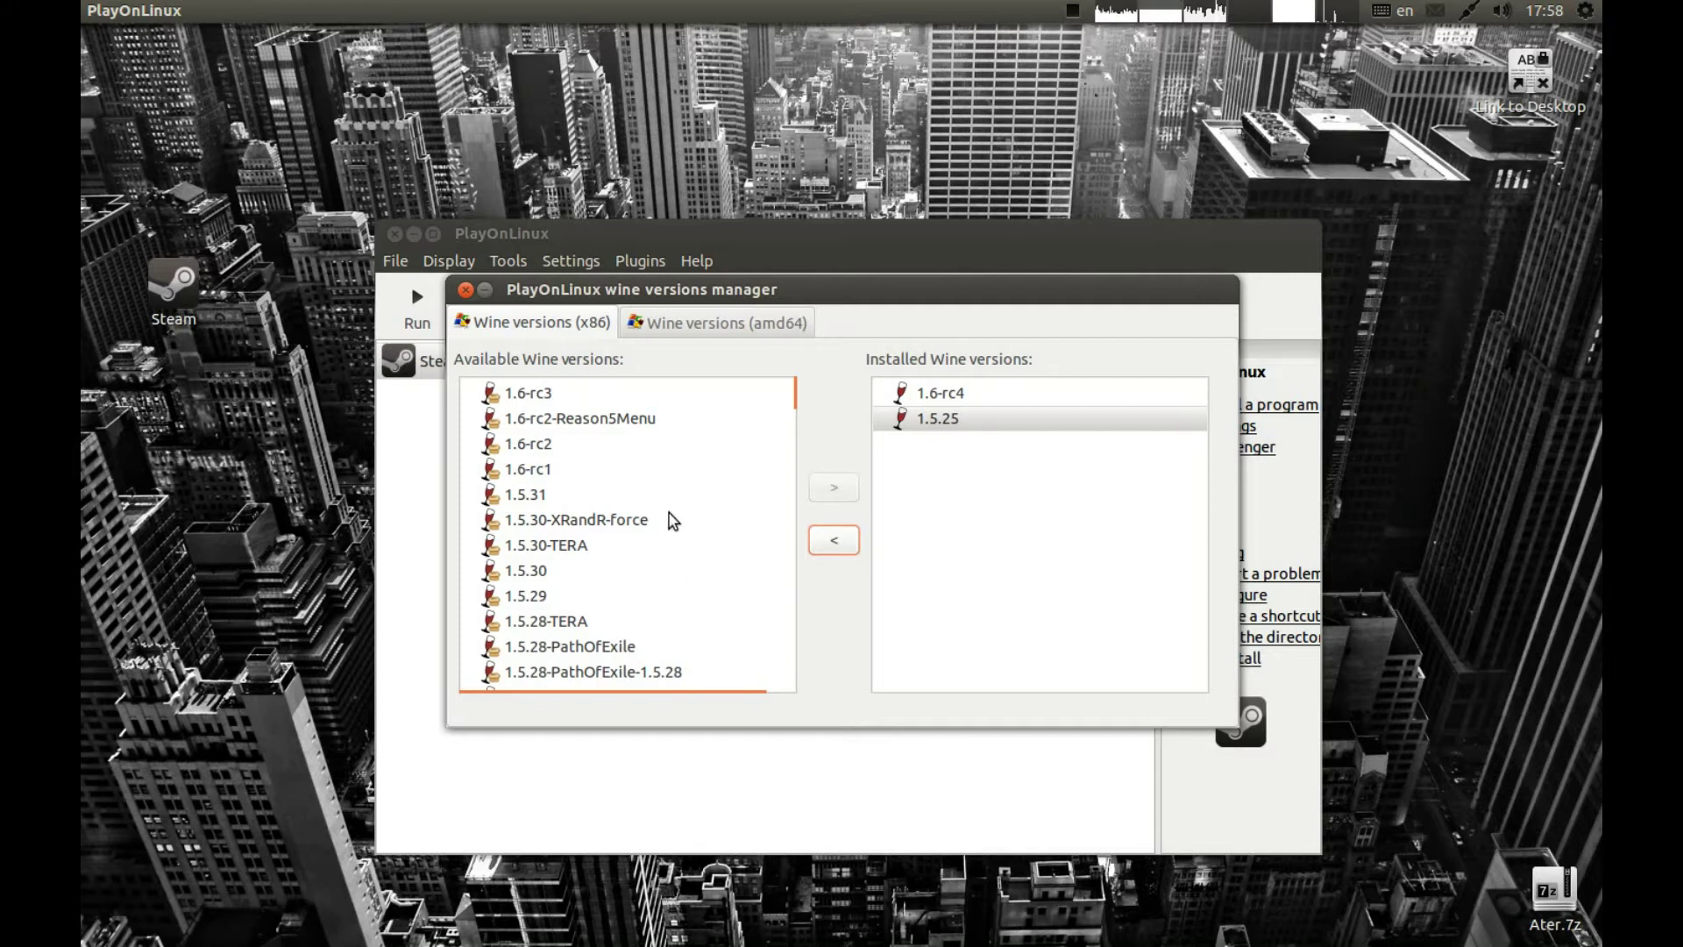
{"action": "key", "text": "alt+F4"}
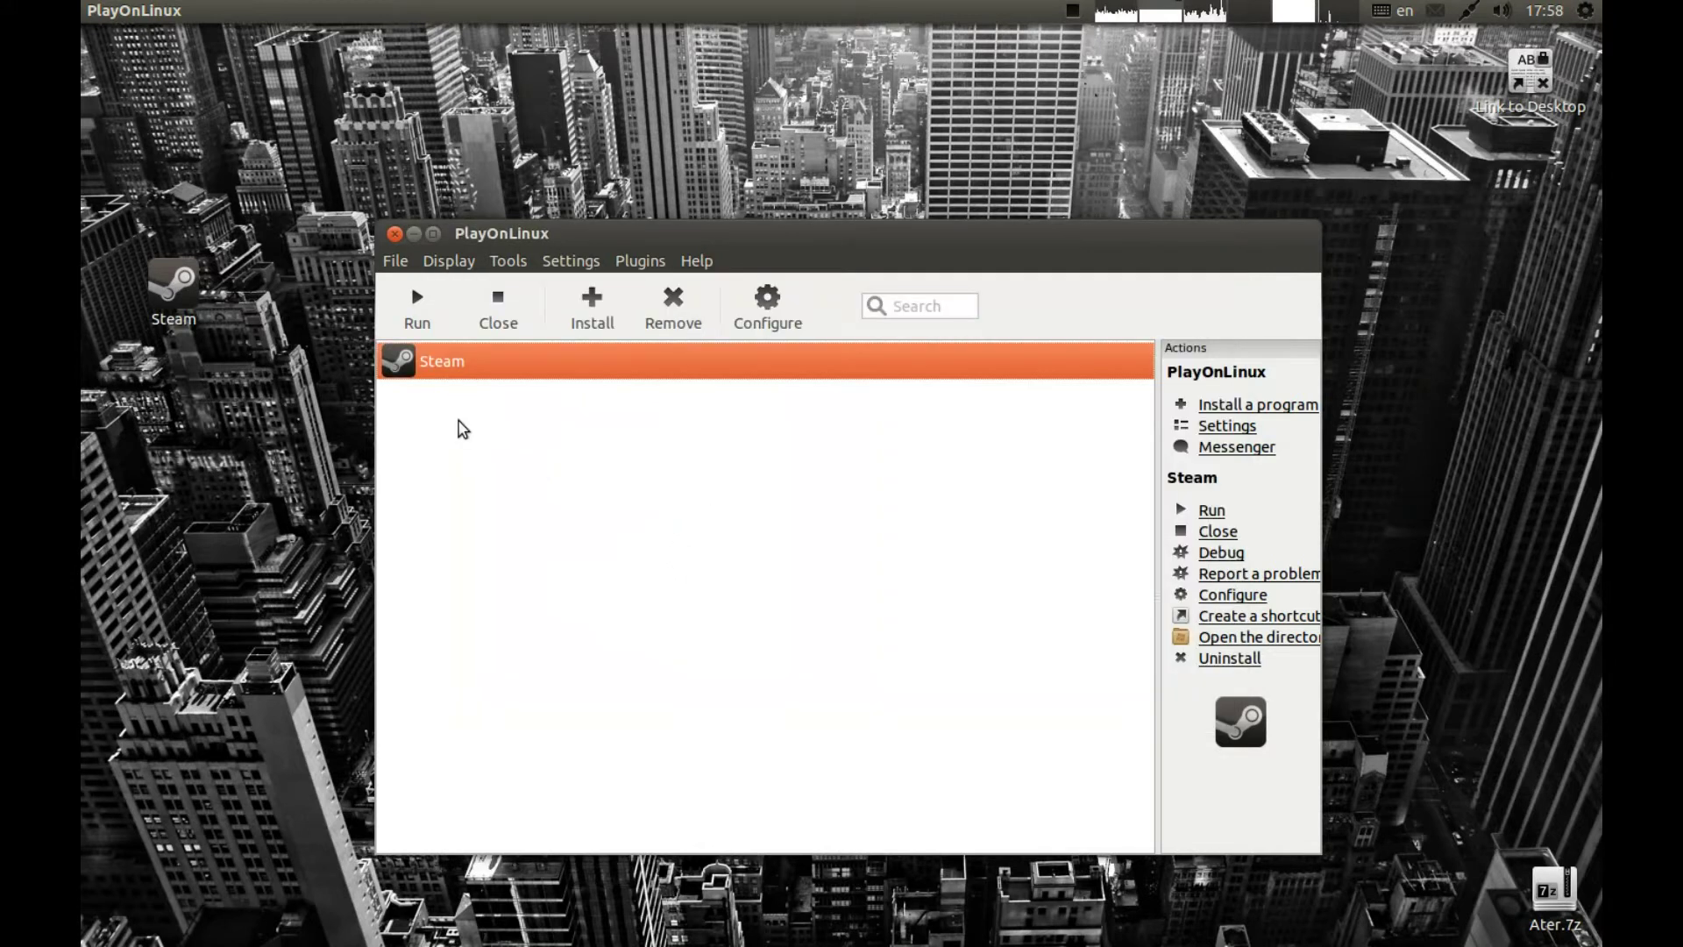
Give the Steam drive enabled GLSL support and 1024 video memory in its display settings.
{"action": "right_click", "coordinate": [430, 368]}
{"action": "left_click", "coordinate": [452, 438]}
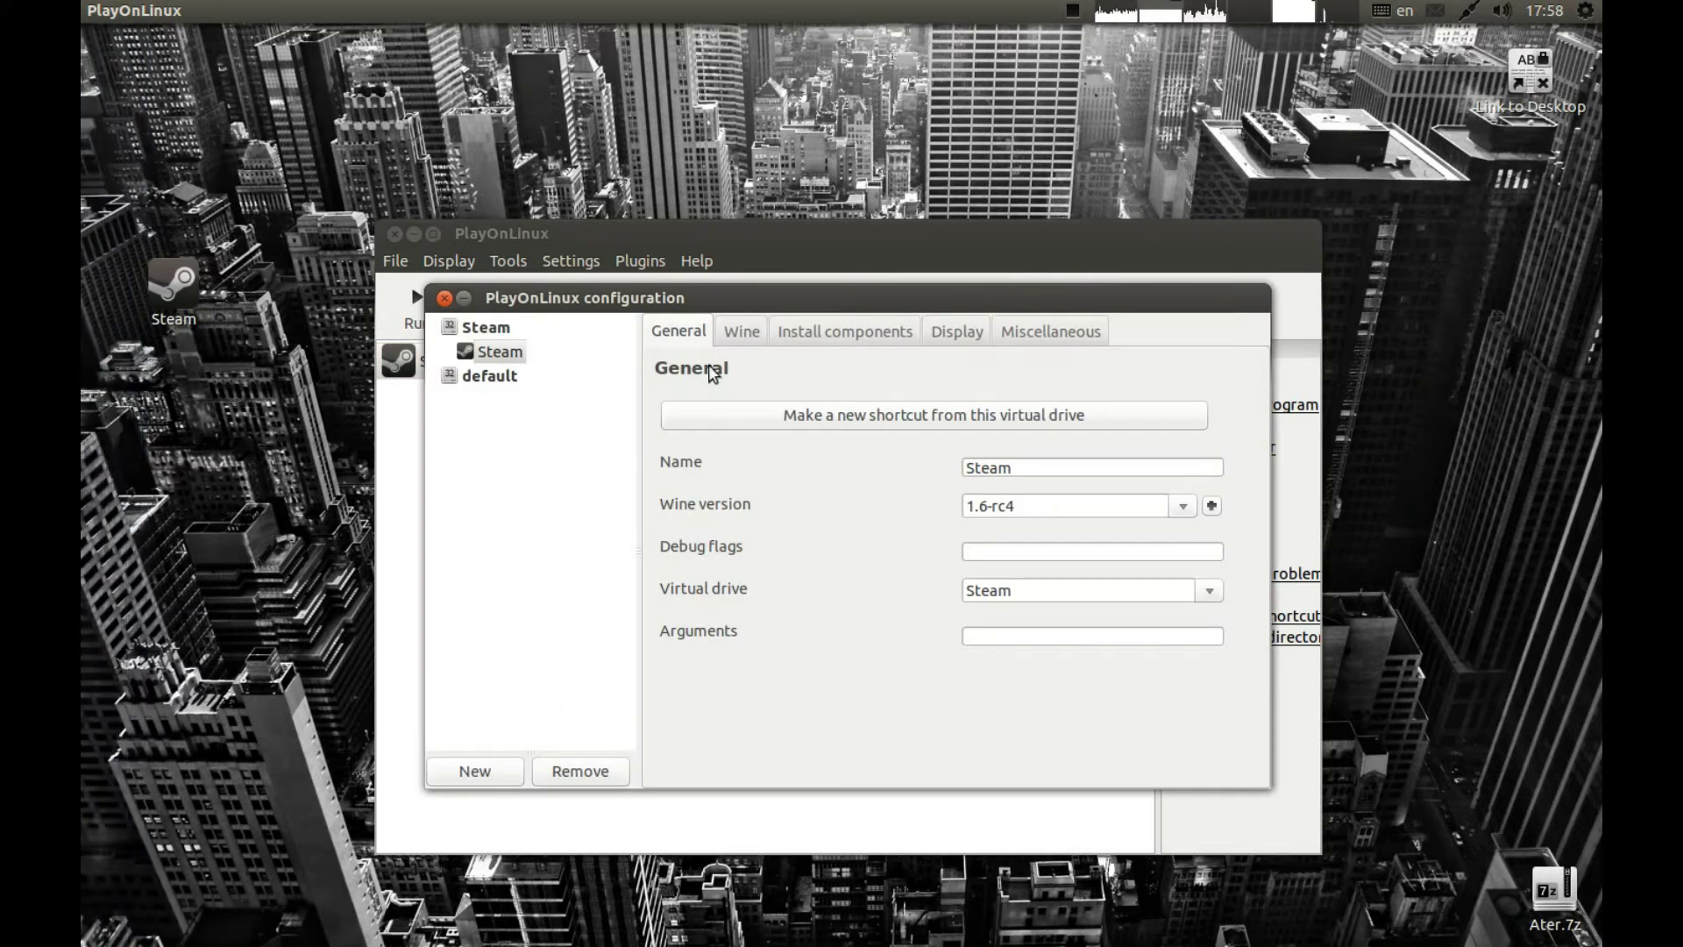
{"action": "left_click", "coordinate": [496, 328]}
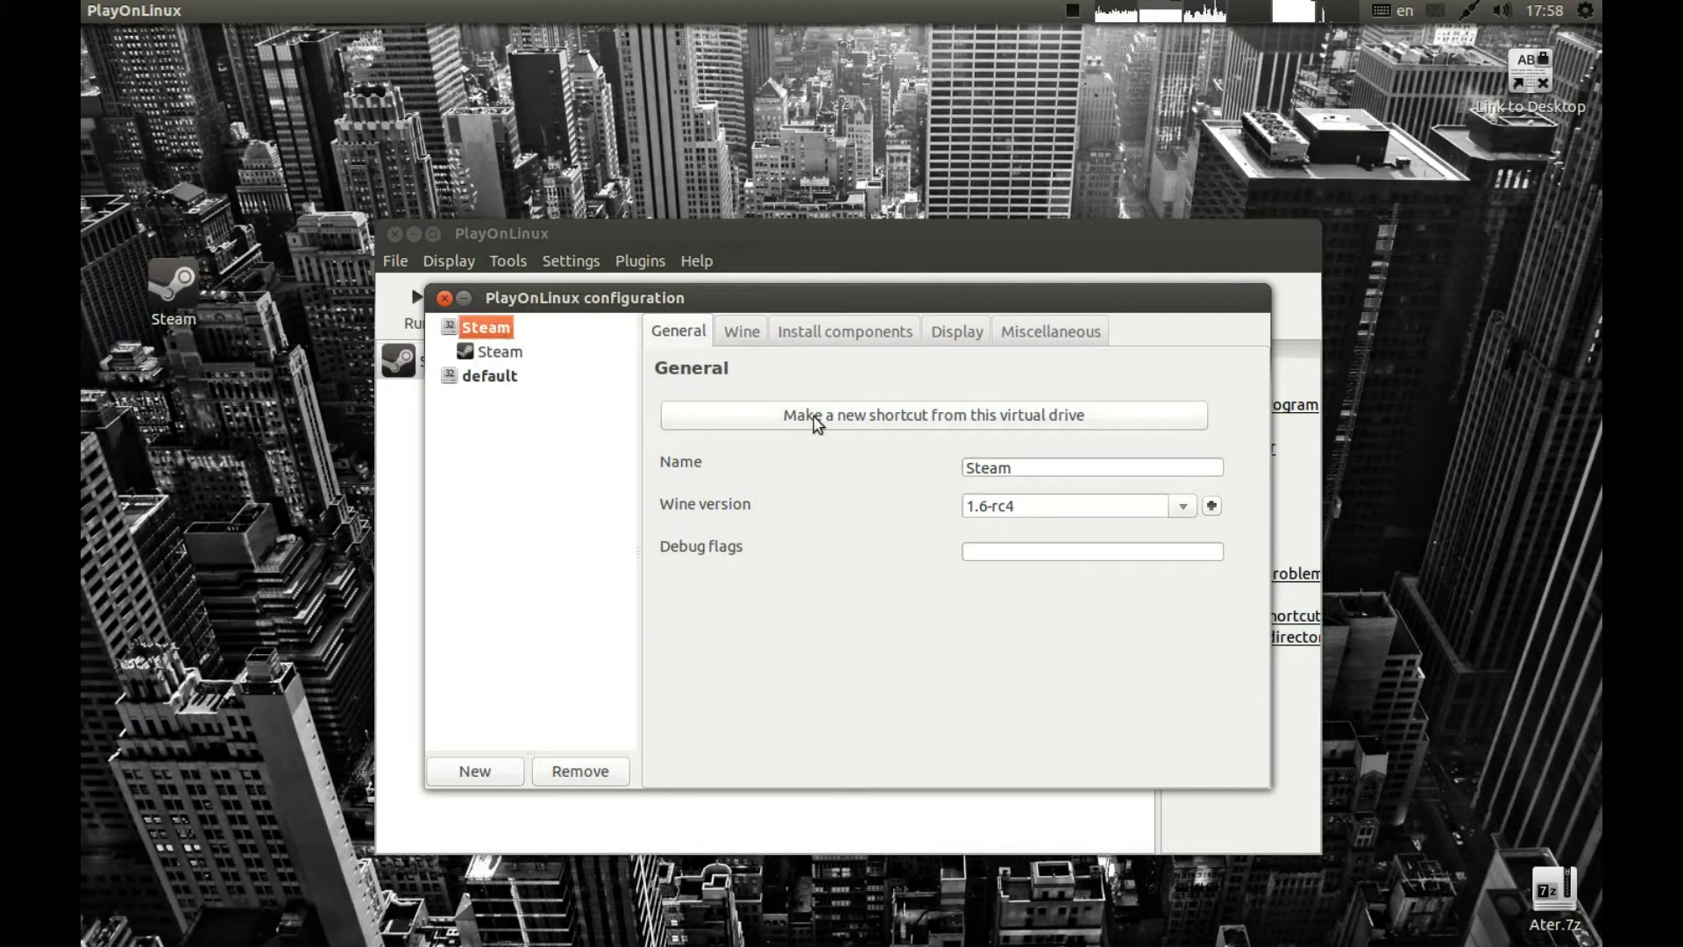
{"action": "left_click", "coordinate": [1056, 333]}
{"action": "left_click", "coordinate": [958, 334]}
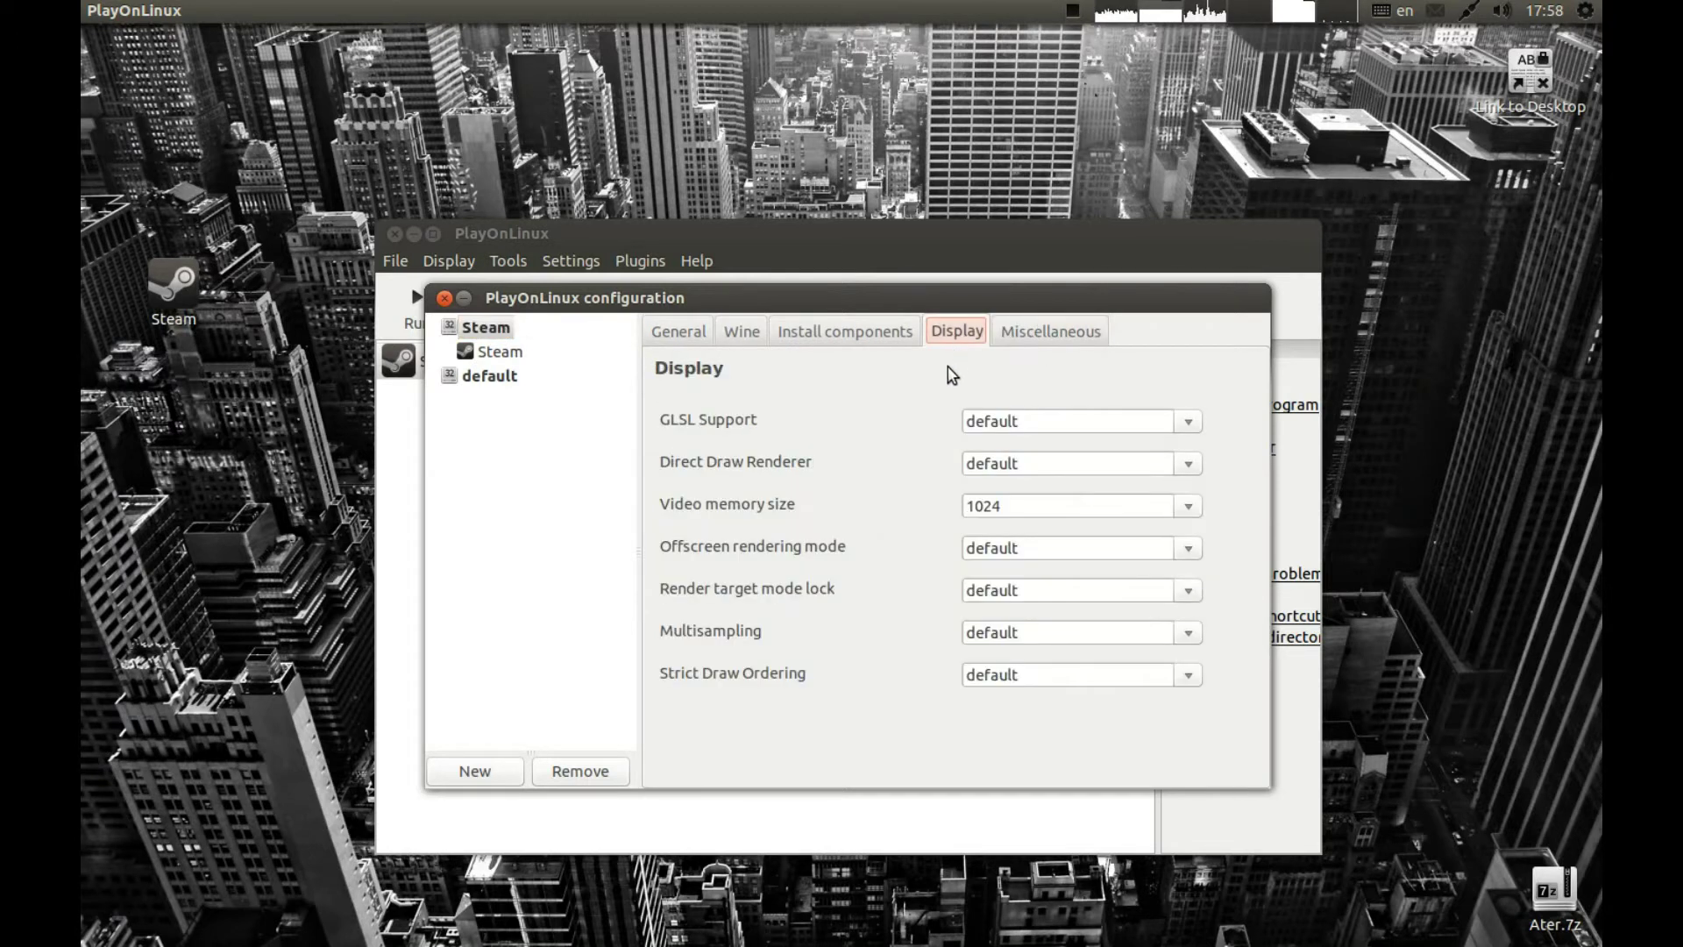
{"action": "left_click", "coordinate": [1096, 507]}
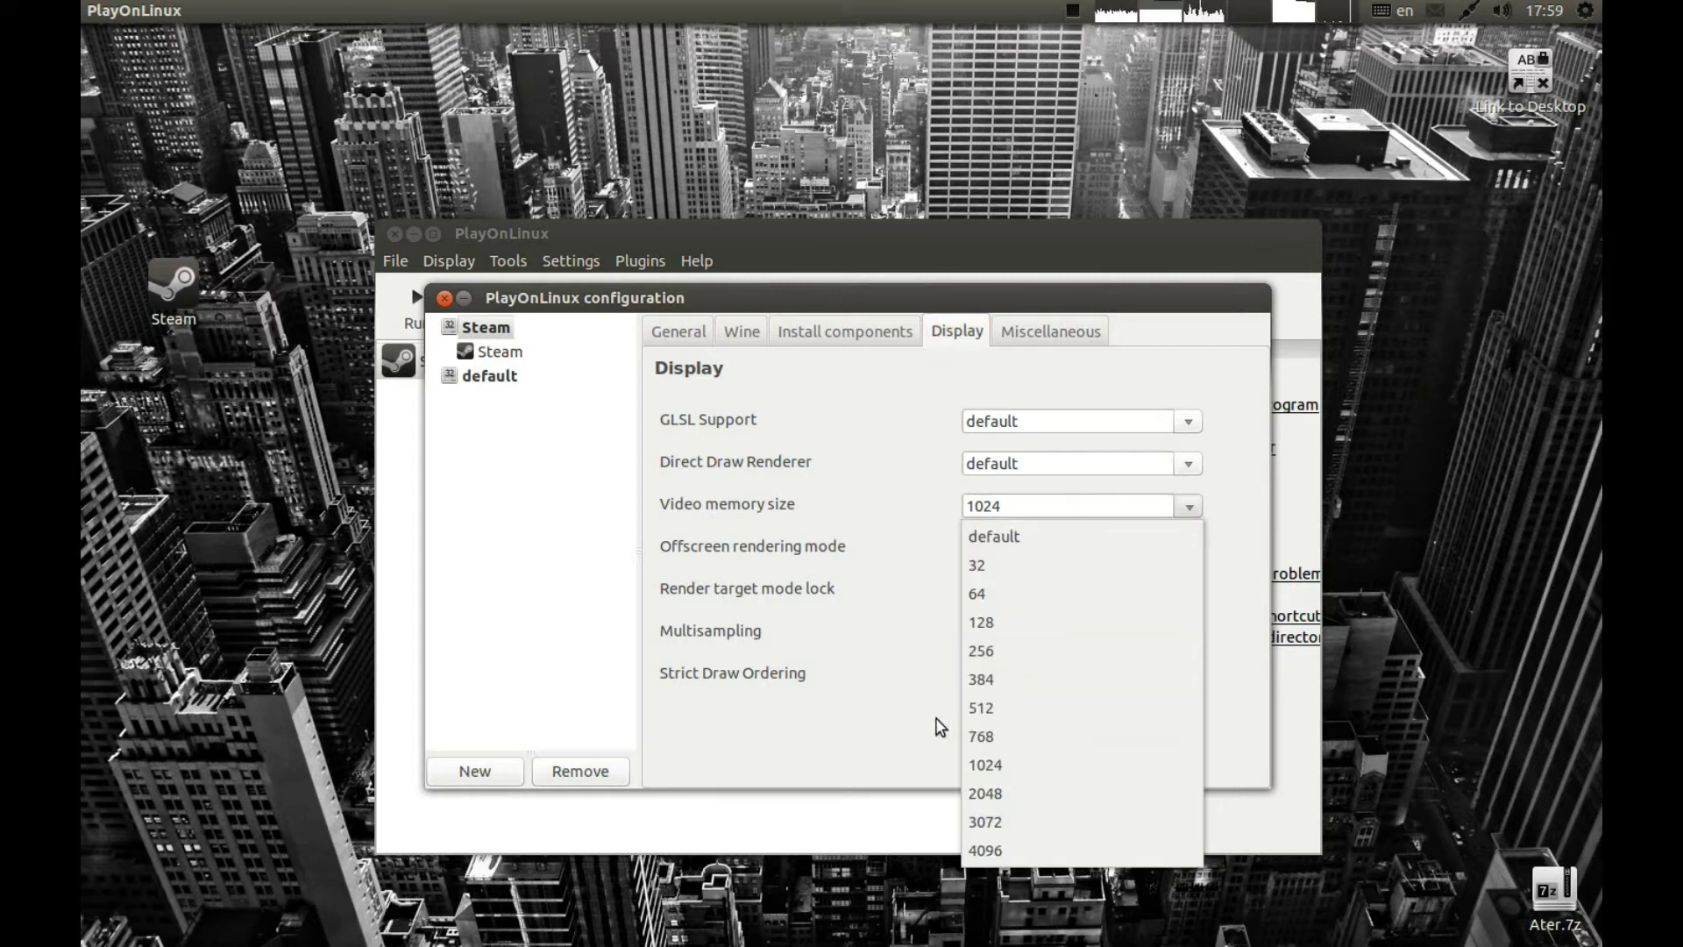
{"action": "left_click", "coordinate": [967, 766]}
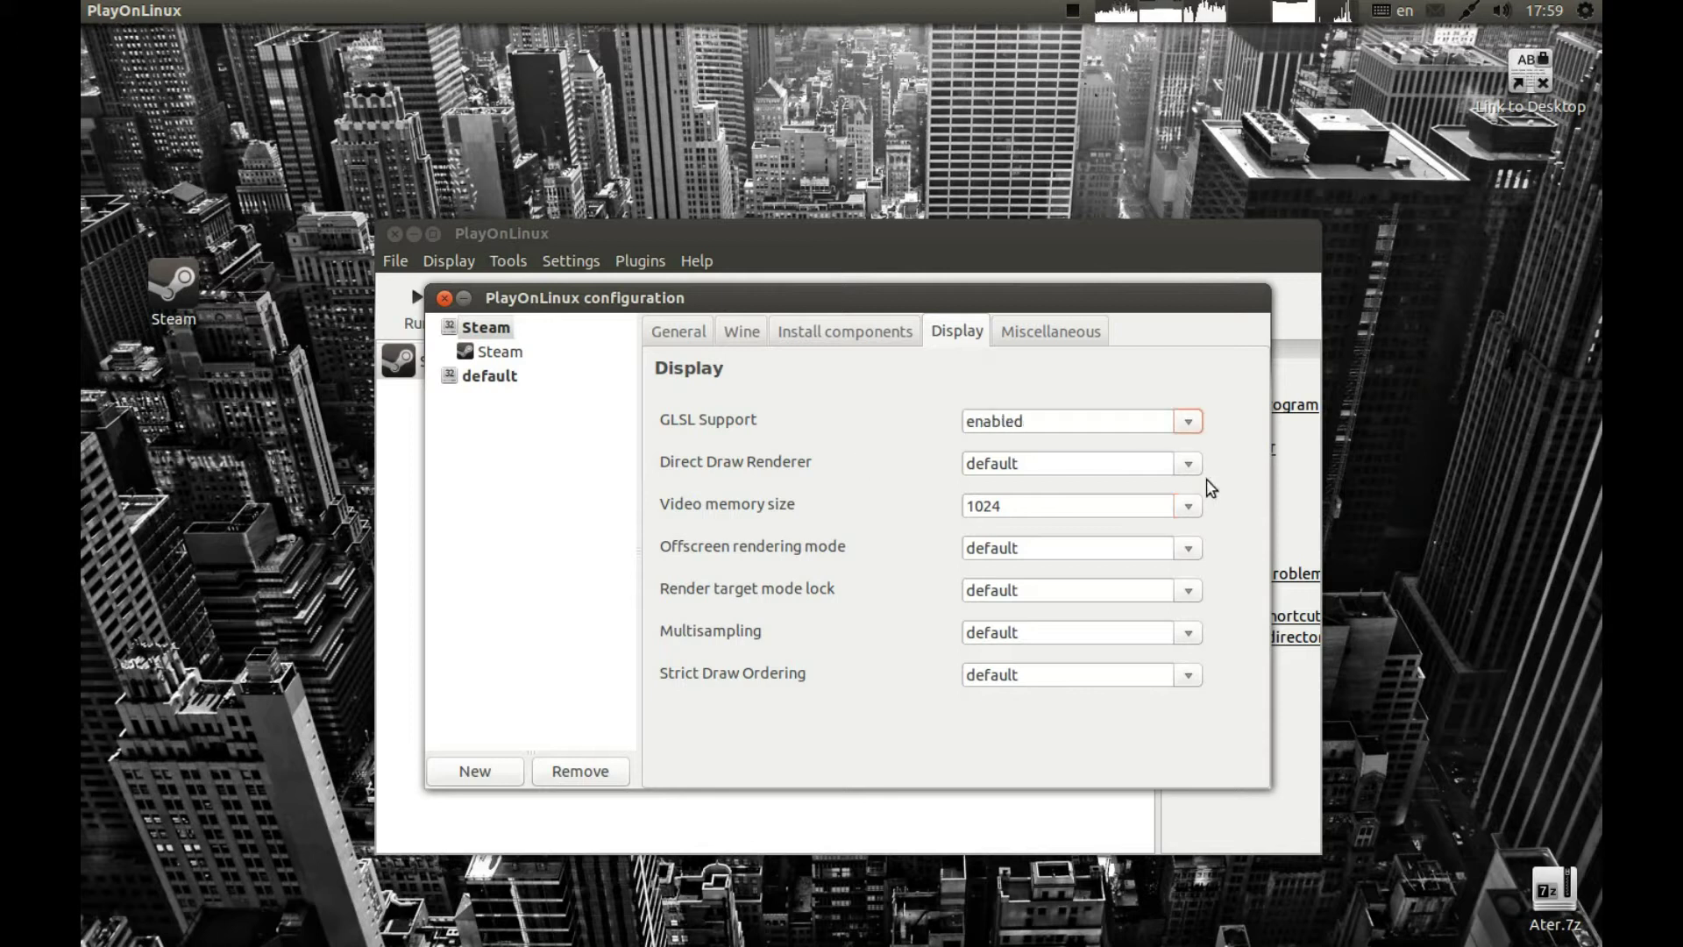
{"action": "left_click", "coordinate": [744, 338]}
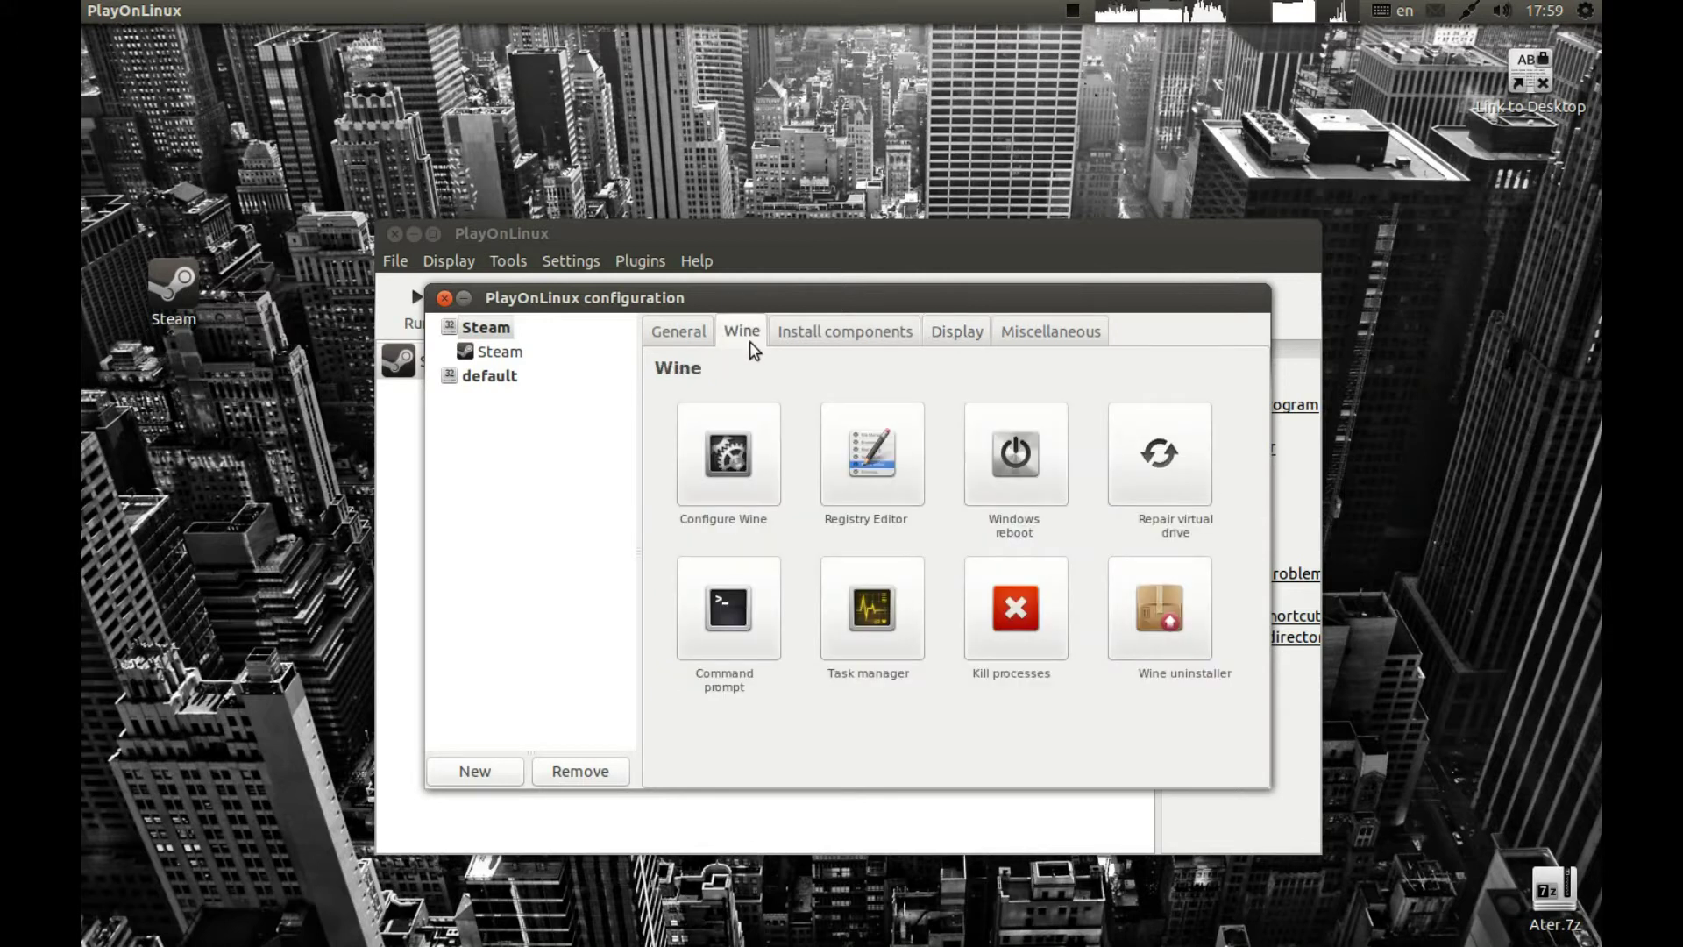
In winecfg, enable a 1280x720 emulated virtual desktop, then close both configuration windows.
{"action": "left_click", "coordinate": [723, 484]}
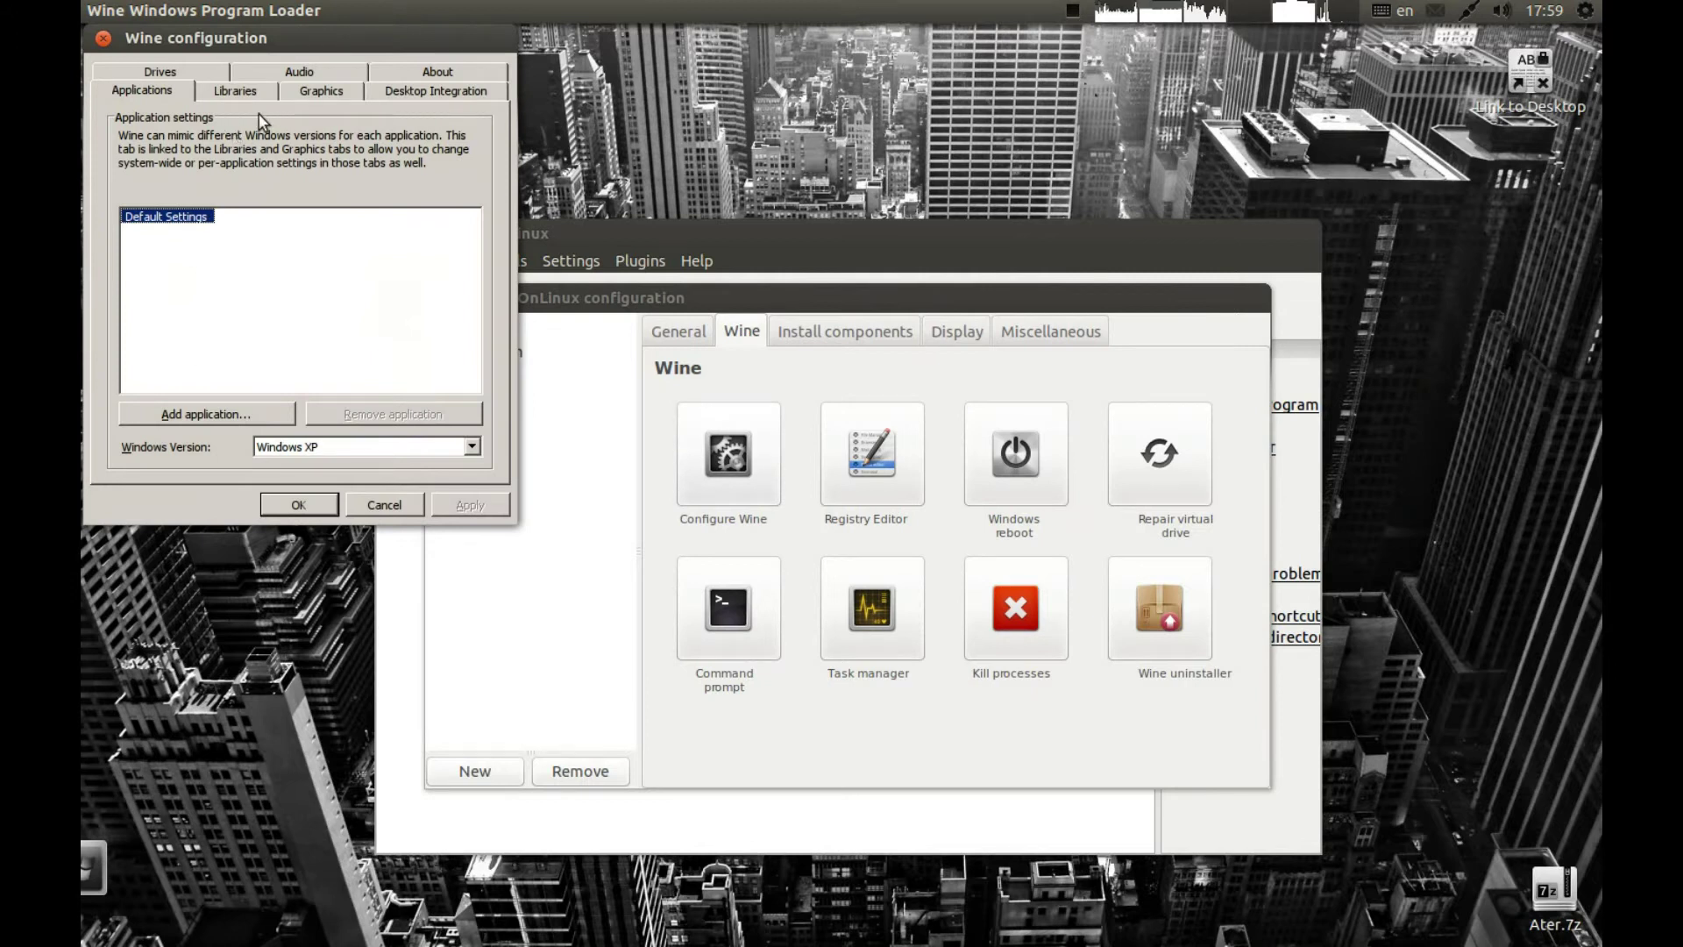
{"action": "left_click", "coordinate": [355, 93]}
{"action": "left_click", "coordinate": [124, 206]}
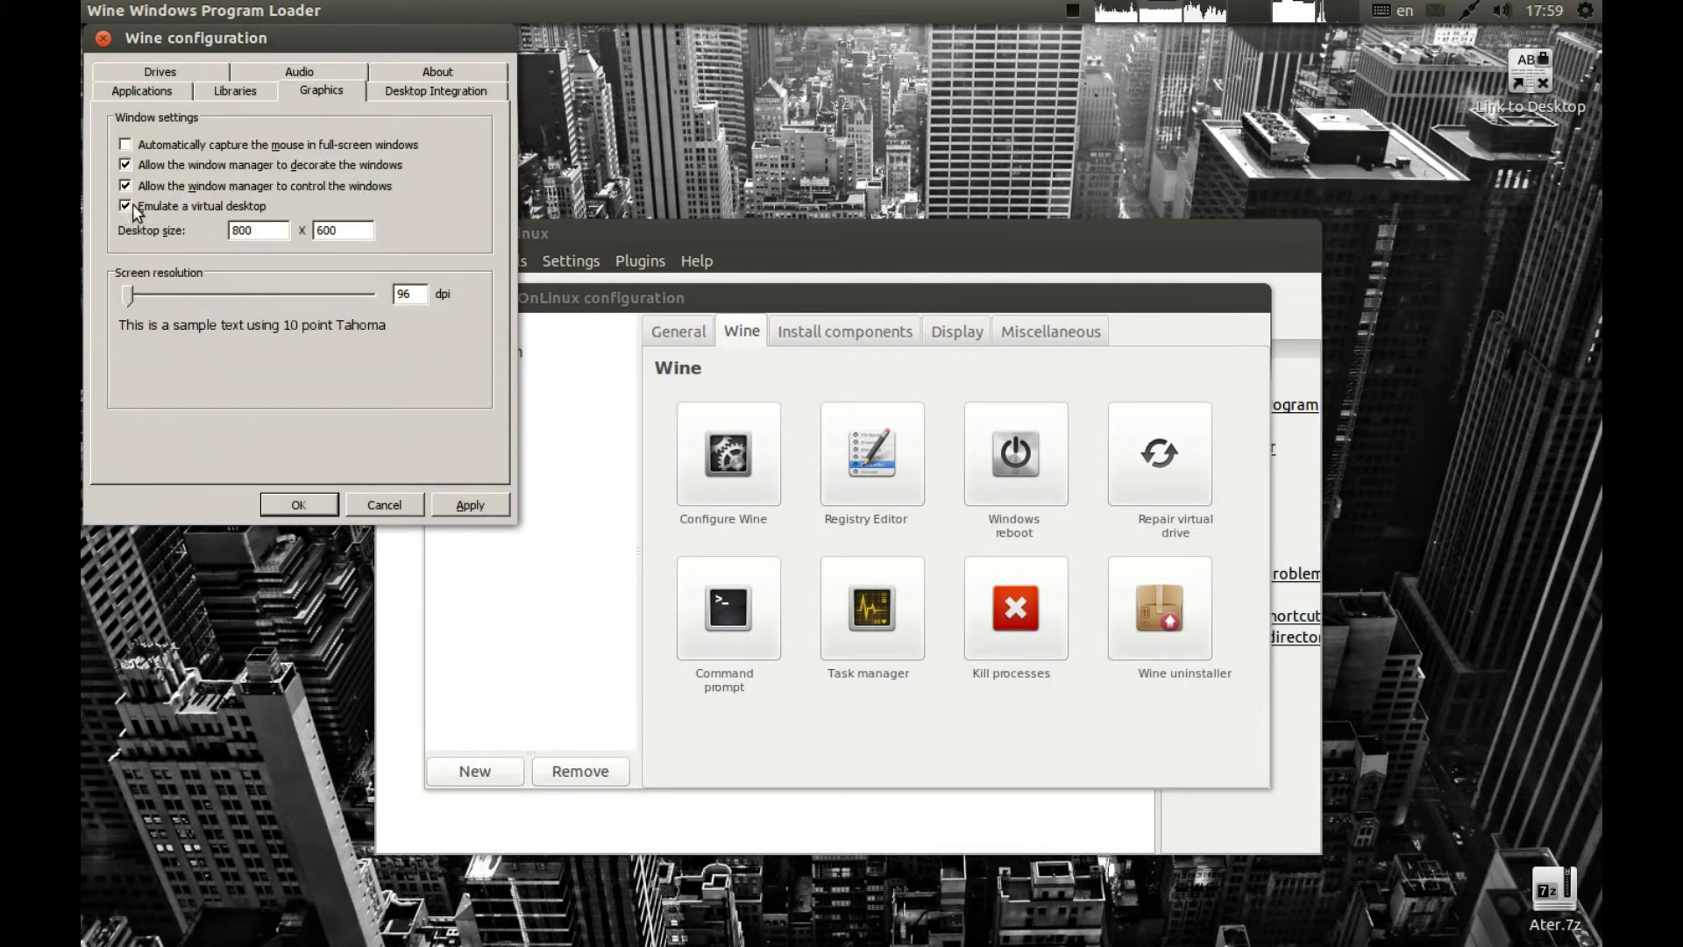
{"action": "double_click", "coordinate": [275, 235]}
{"action": "type", "text": "1280"}
{"action": "key", "text": "Tab"}
{"action": "type", "text": "7"}
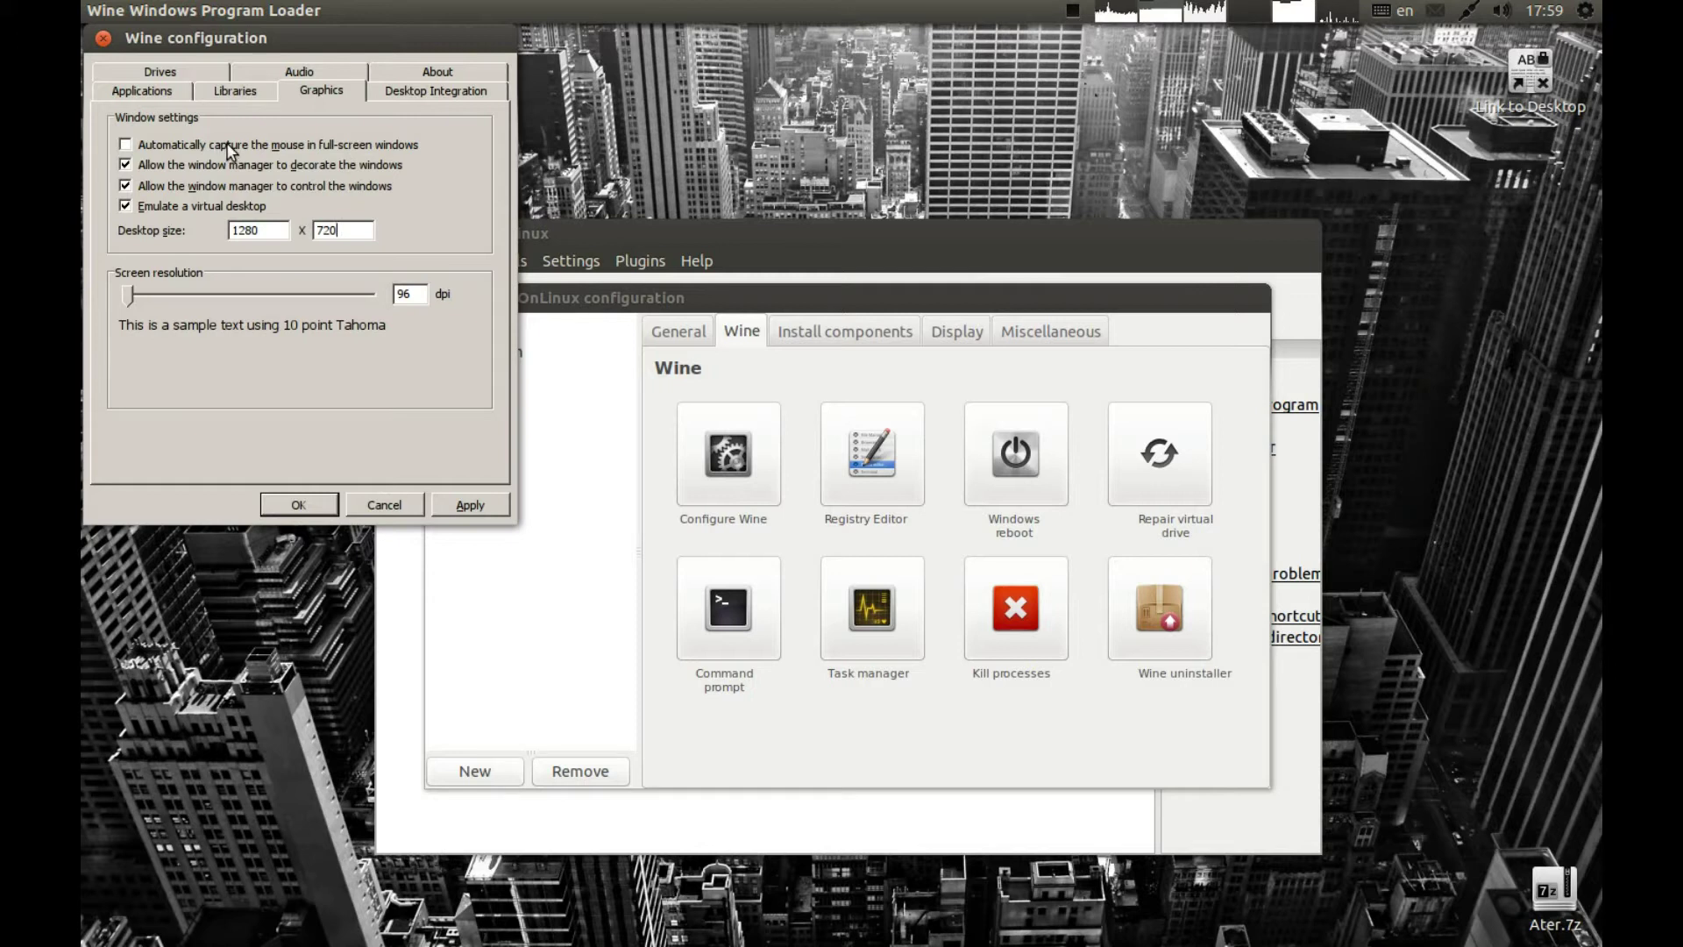
{"action": "left_click", "coordinate": [298, 505]}
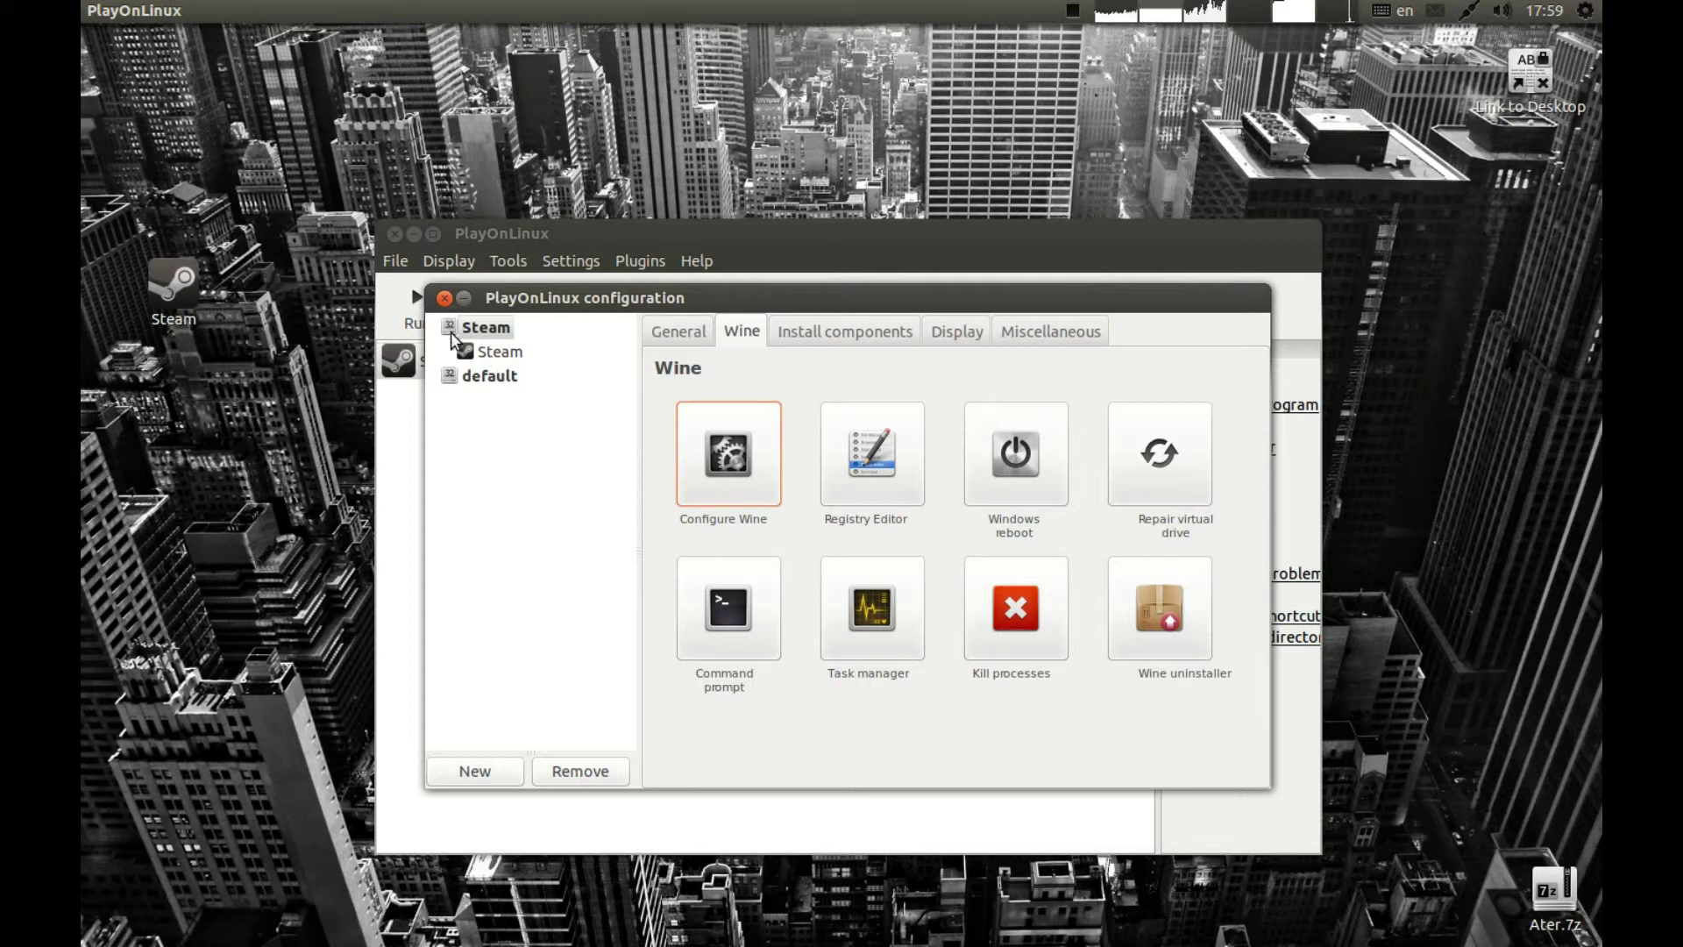
{"action": "left_click", "coordinate": [445, 299]}
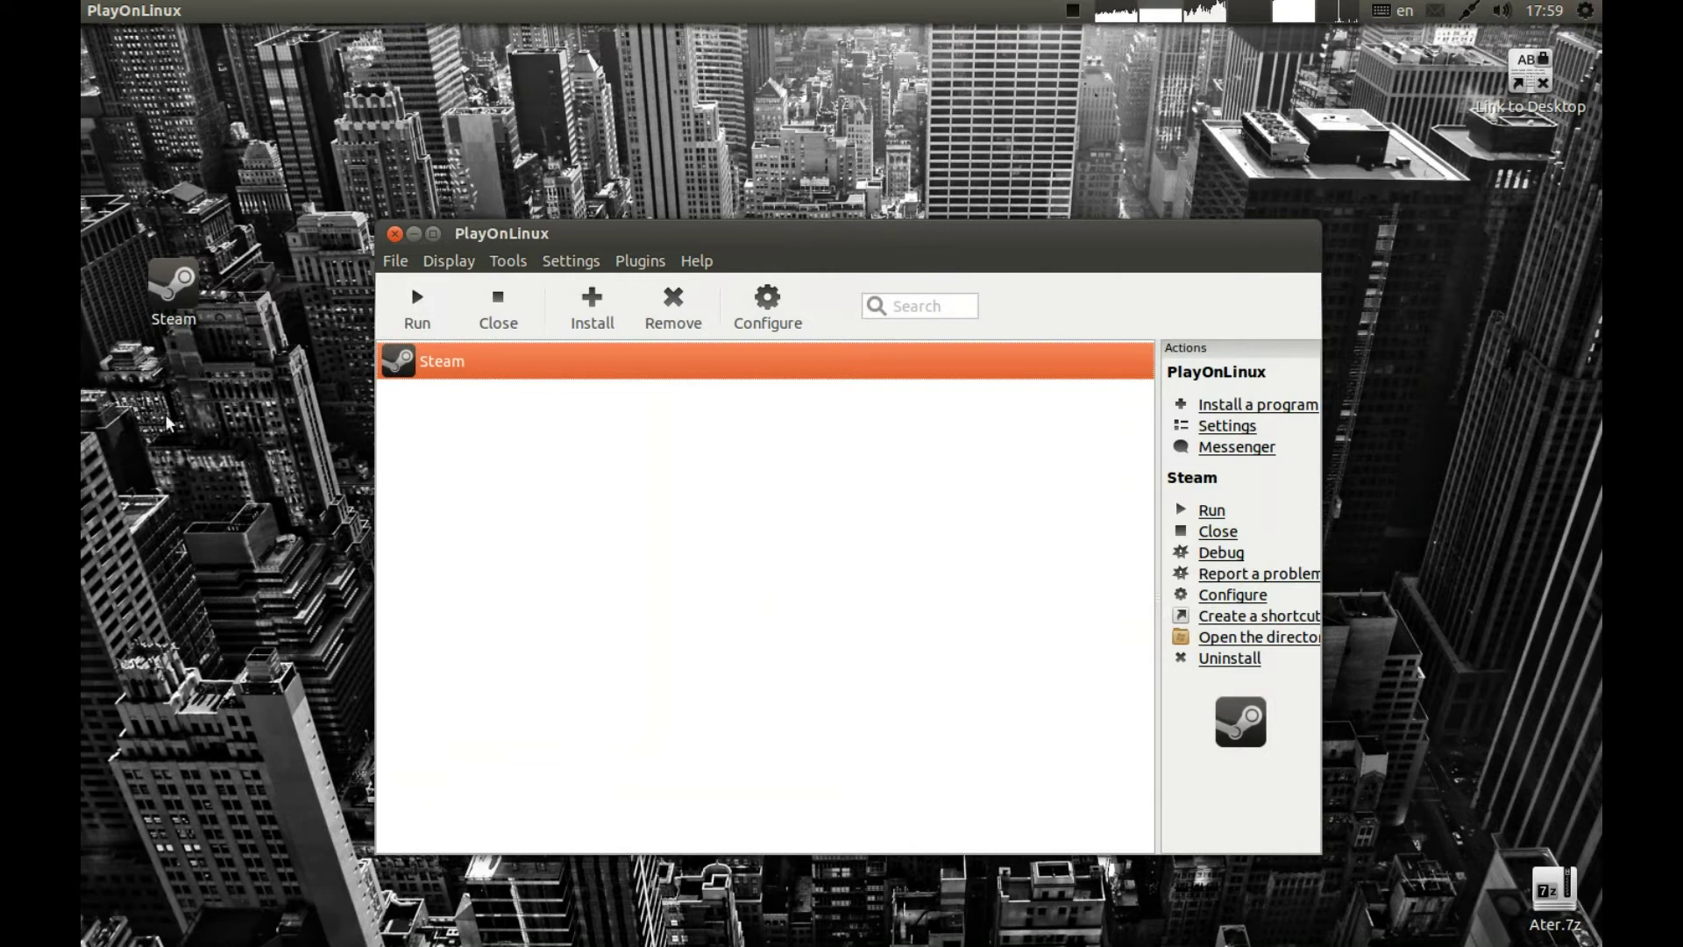
Run Steam and pin its icon to the Unity launcher.
{"action": "left_click_drag", "start_coordinate": [171, 298], "coordinate": [265, 918]}
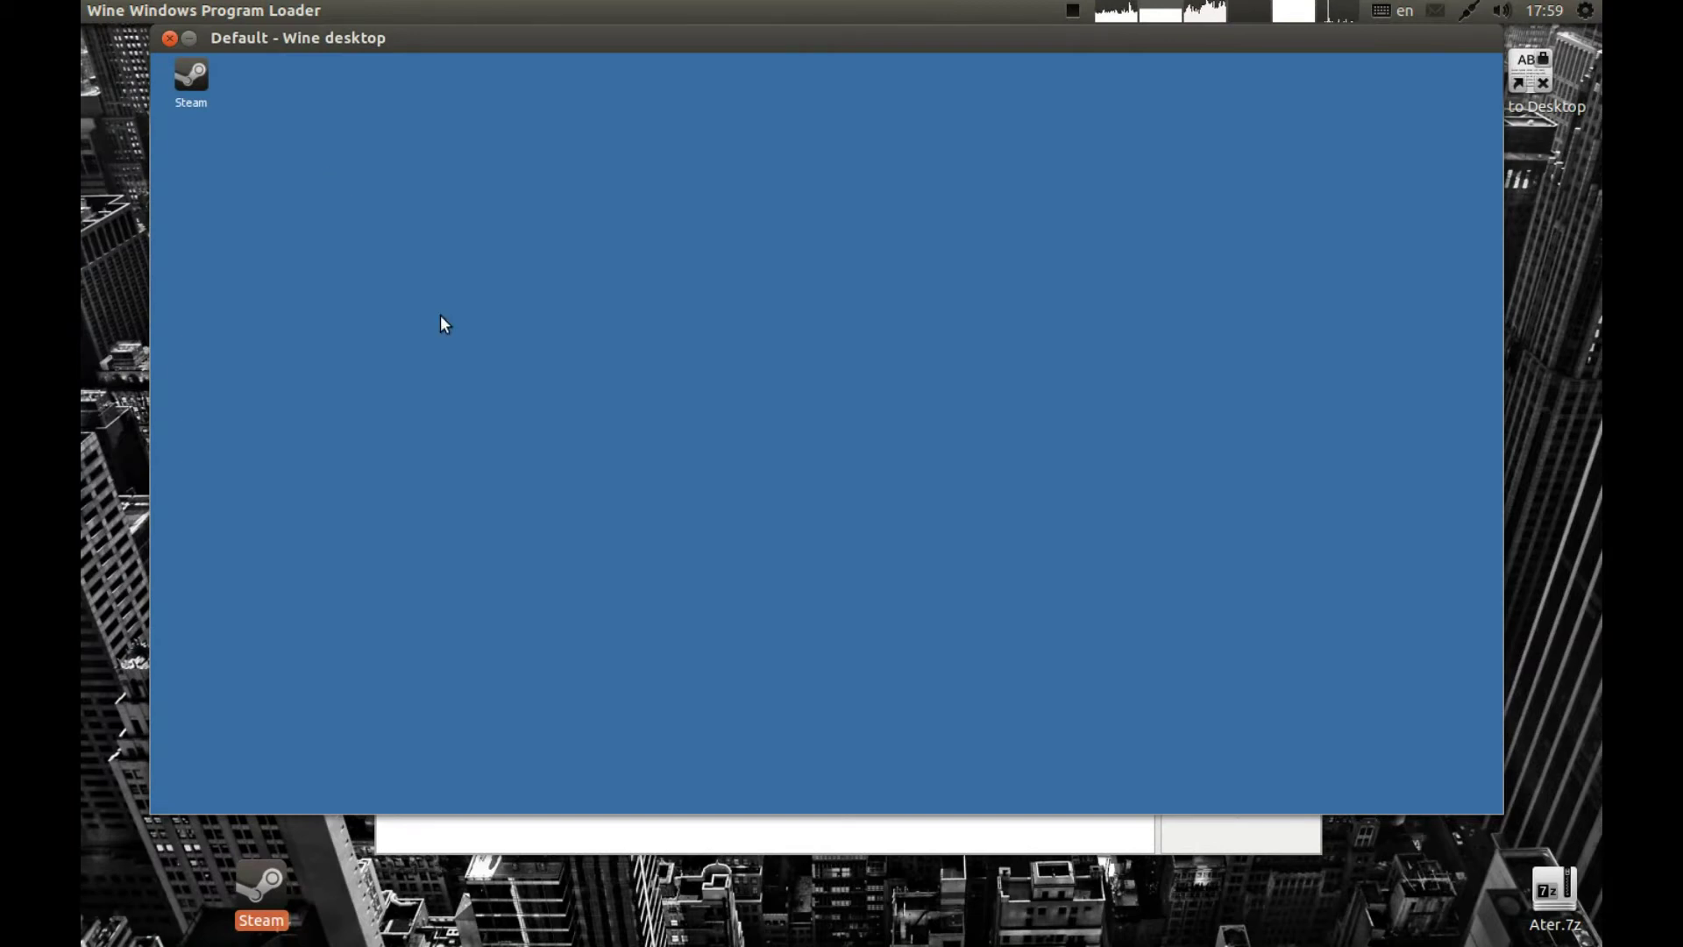
{"action": "left_click_drag", "start_coordinate": [289, 917], "coordinate": [189, 118]}
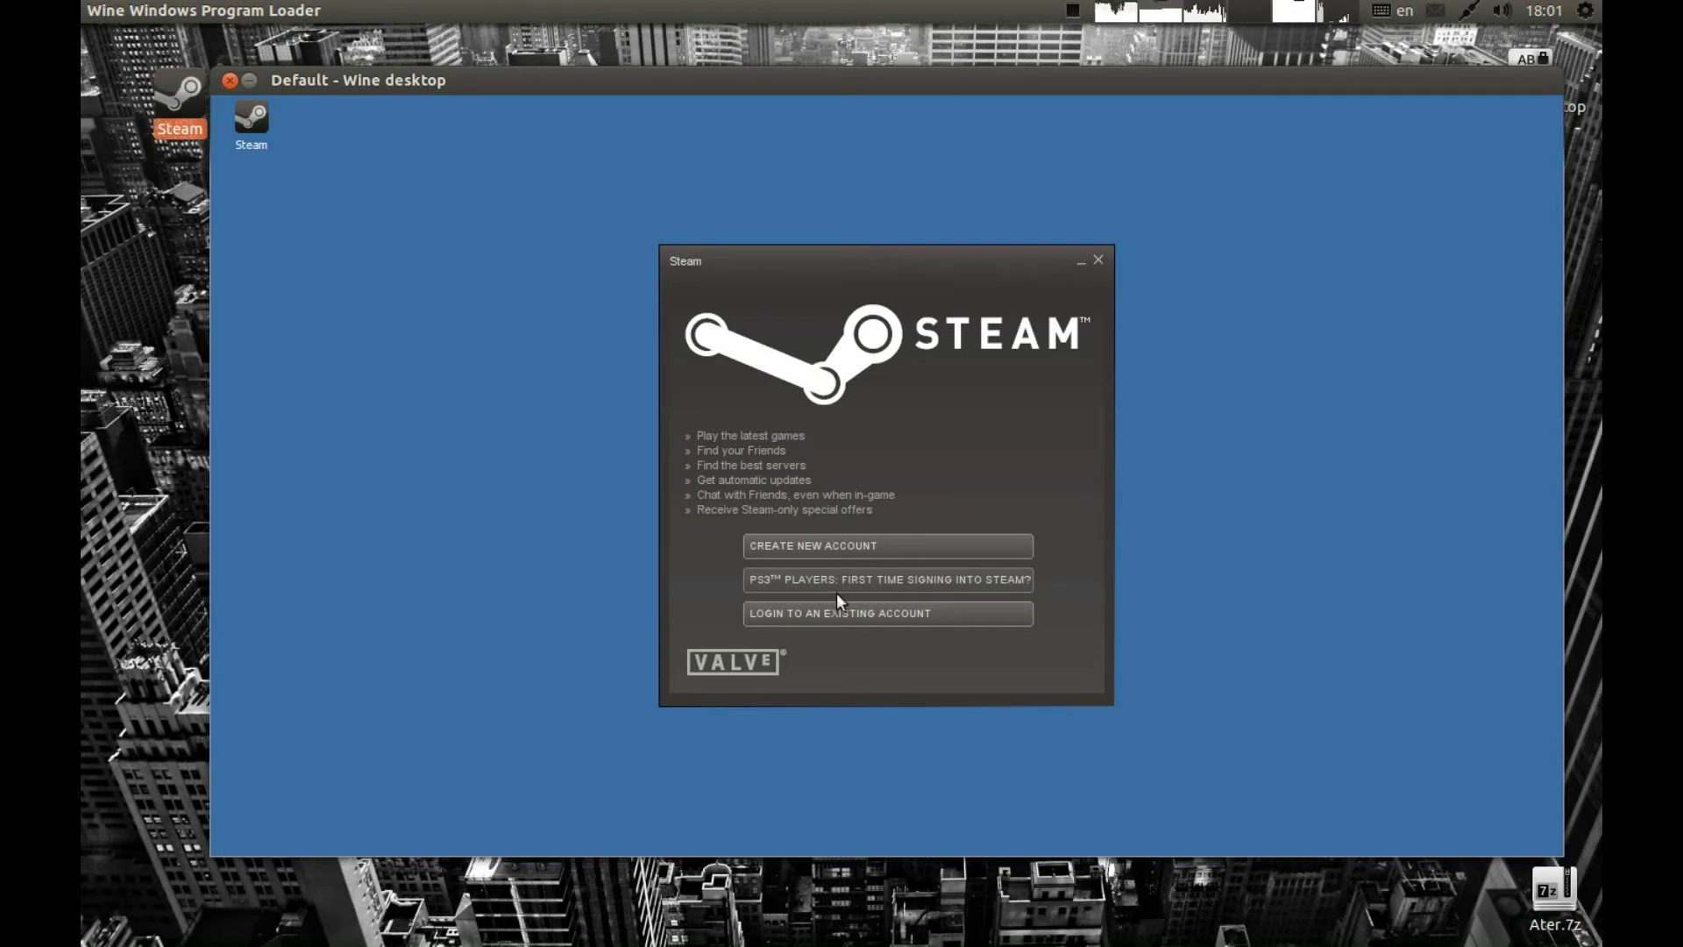
{"action": "left_click", "coordinate": [1074, 9]}
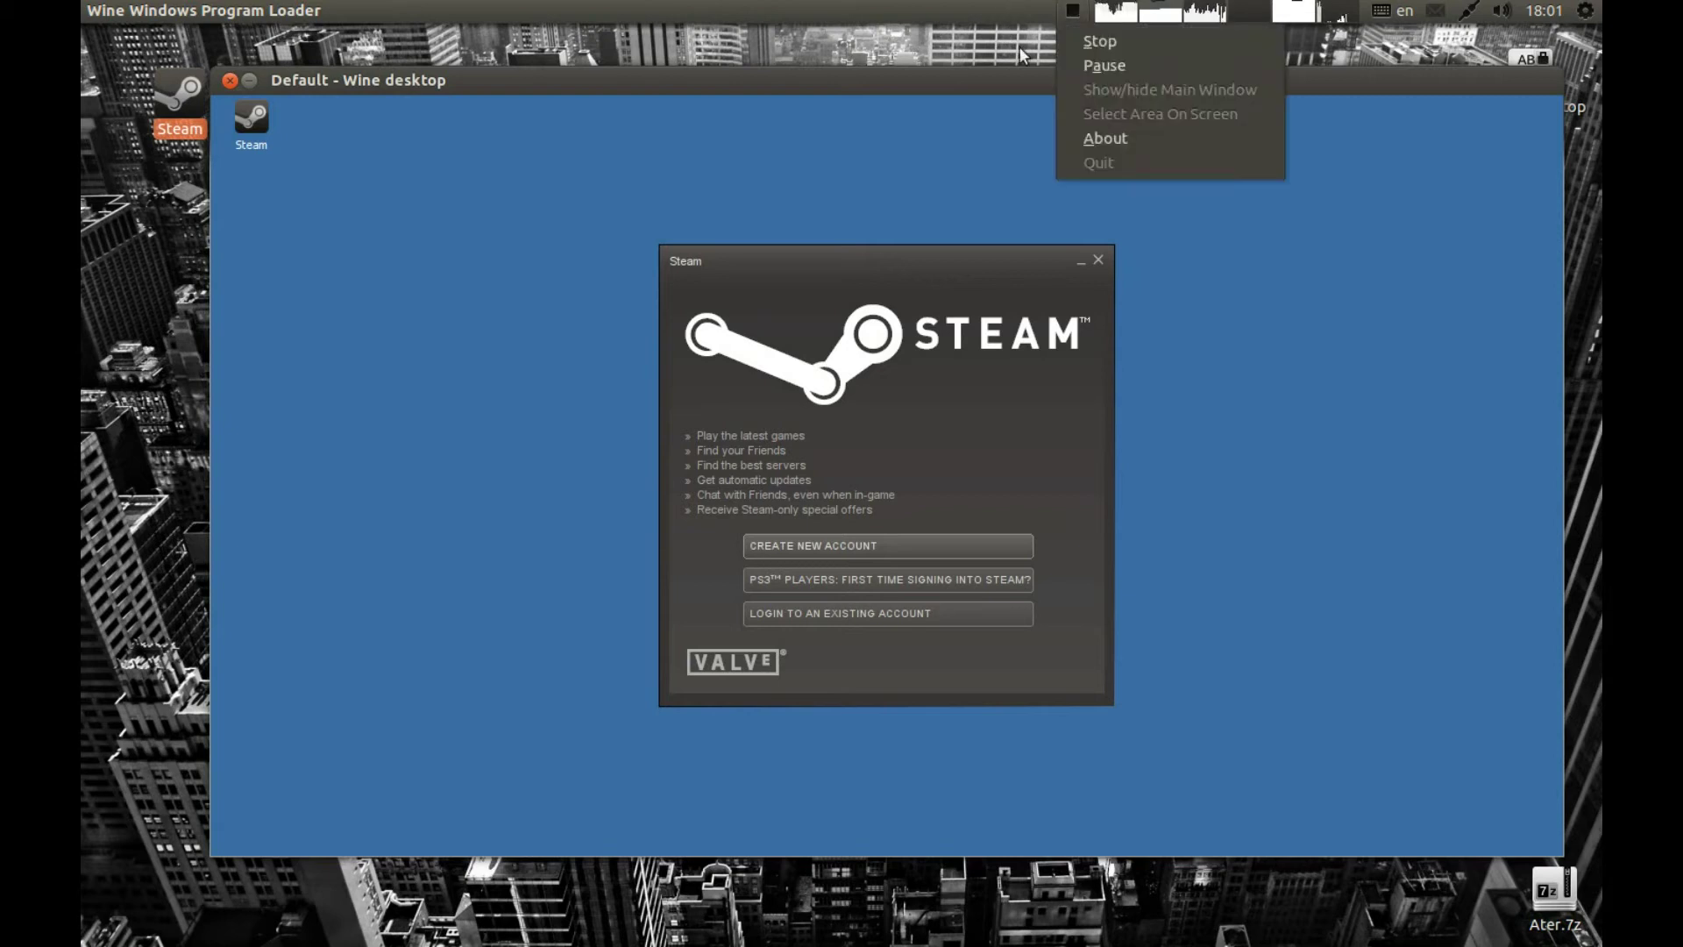
{"action": "left_click", "coordinate": [1066, 63]}
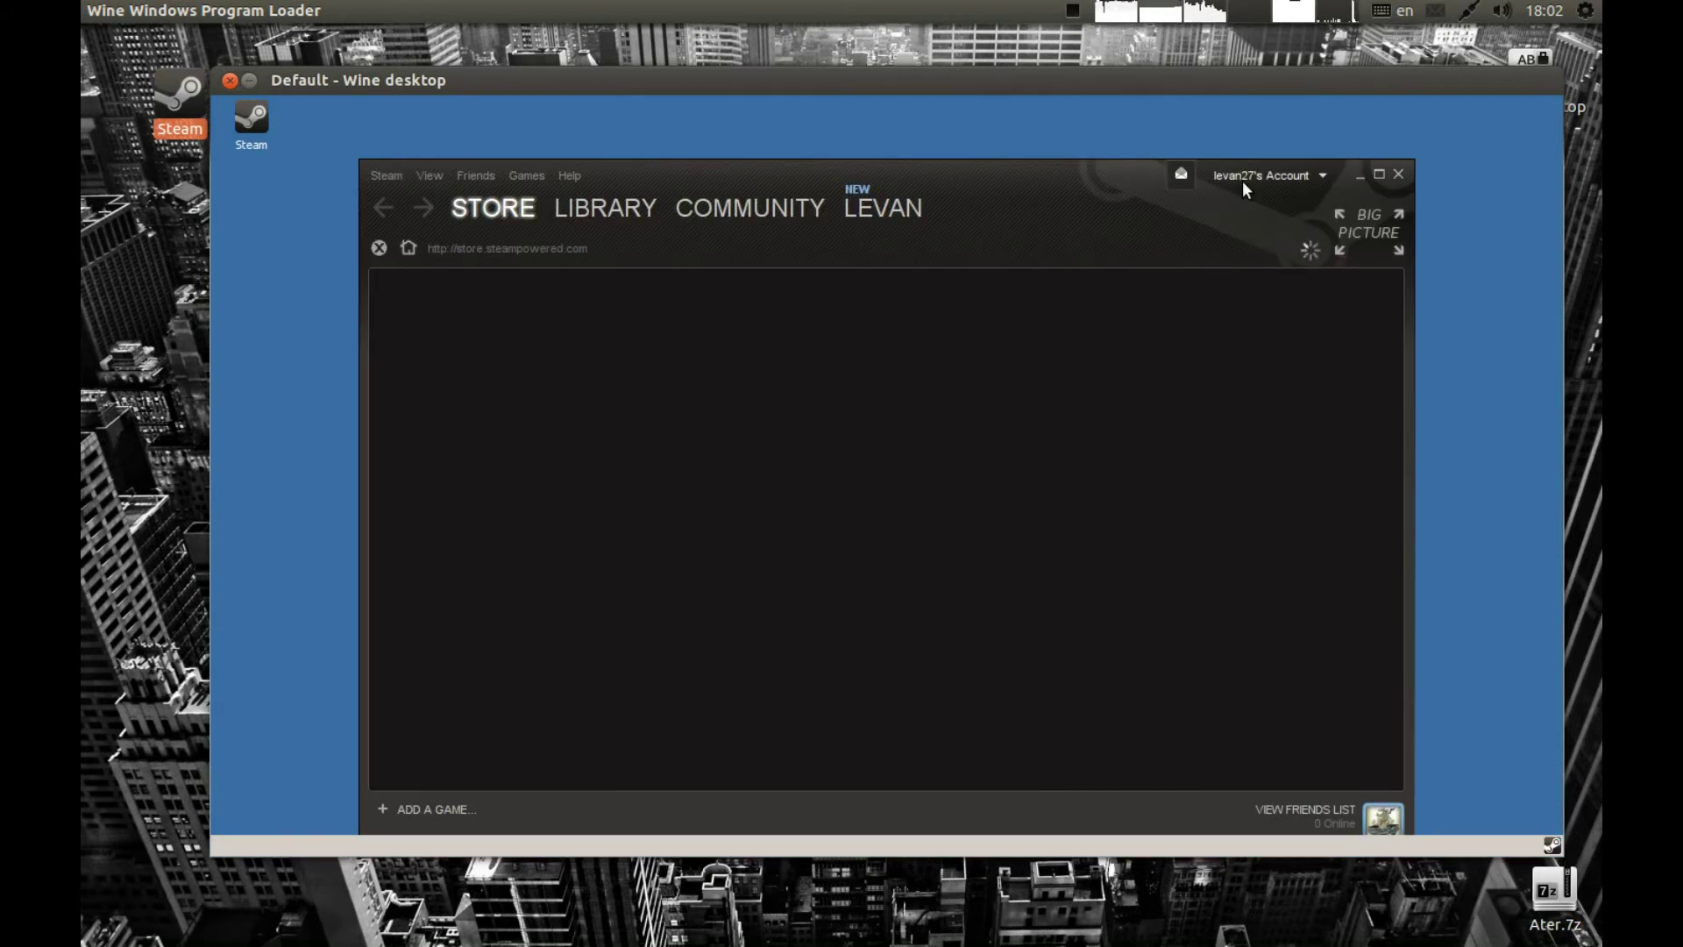
Exit Steam from its client menu.
{"action": "left_click", "coordinate": [1504, 12]}
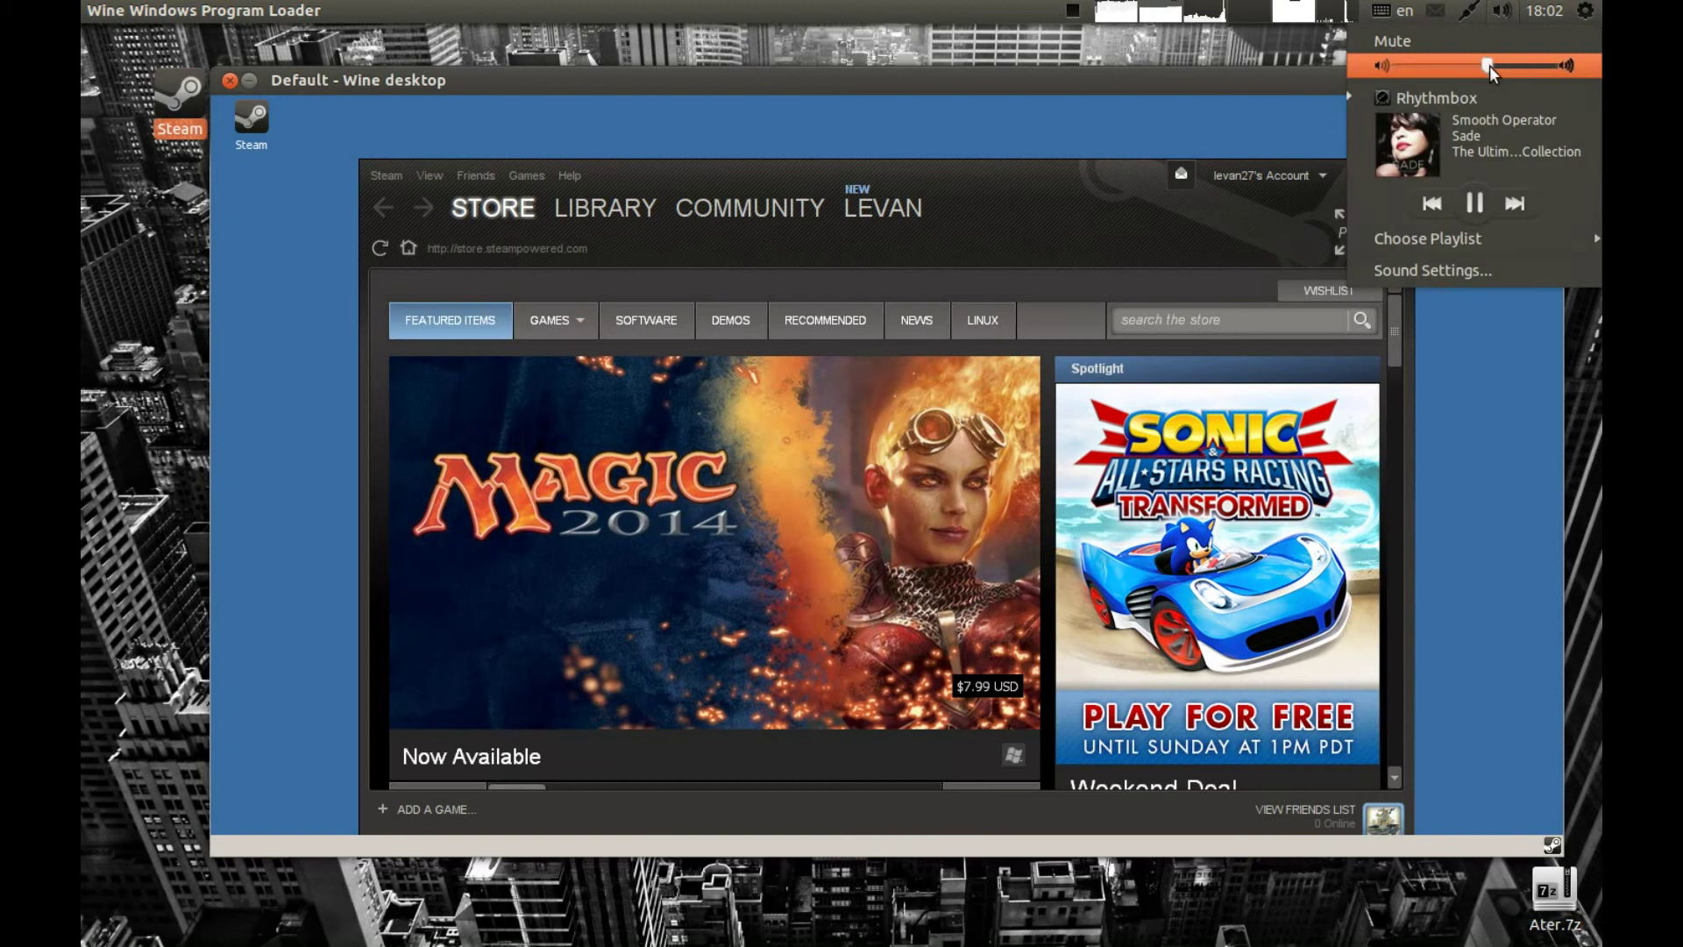
{"action": "left_click", "coordinate": [411, 213]}
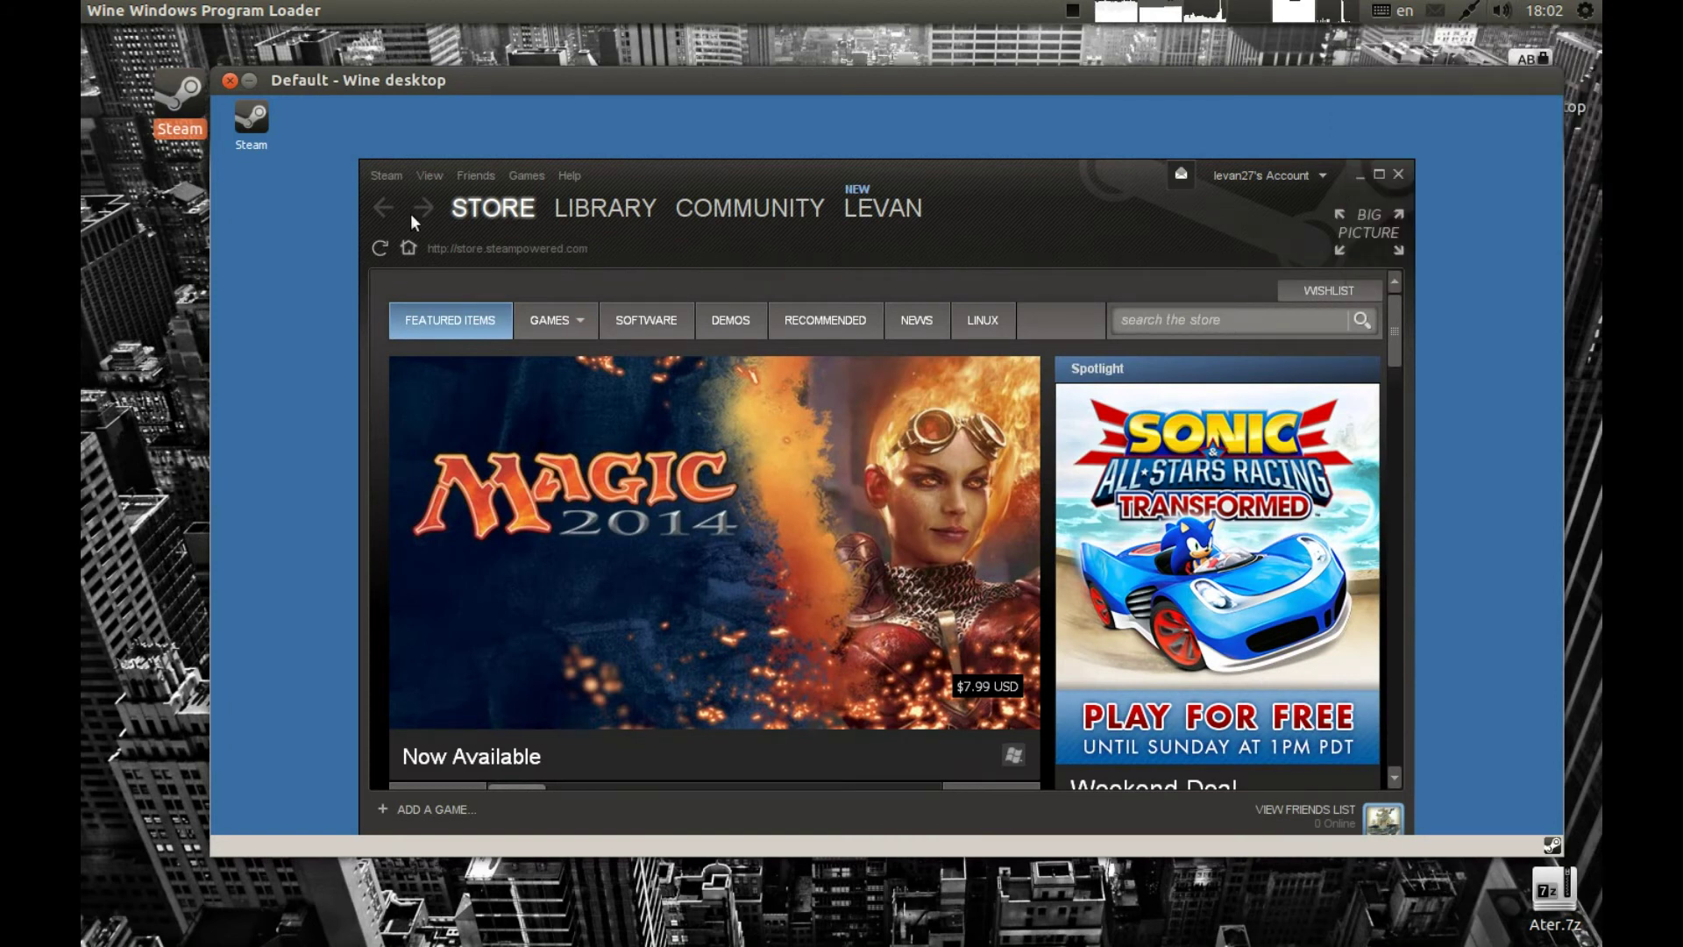
{"action": "left_click", "coordinate": [377, 176]}
{"action": "left_click", "coordinate": [391, 361]}
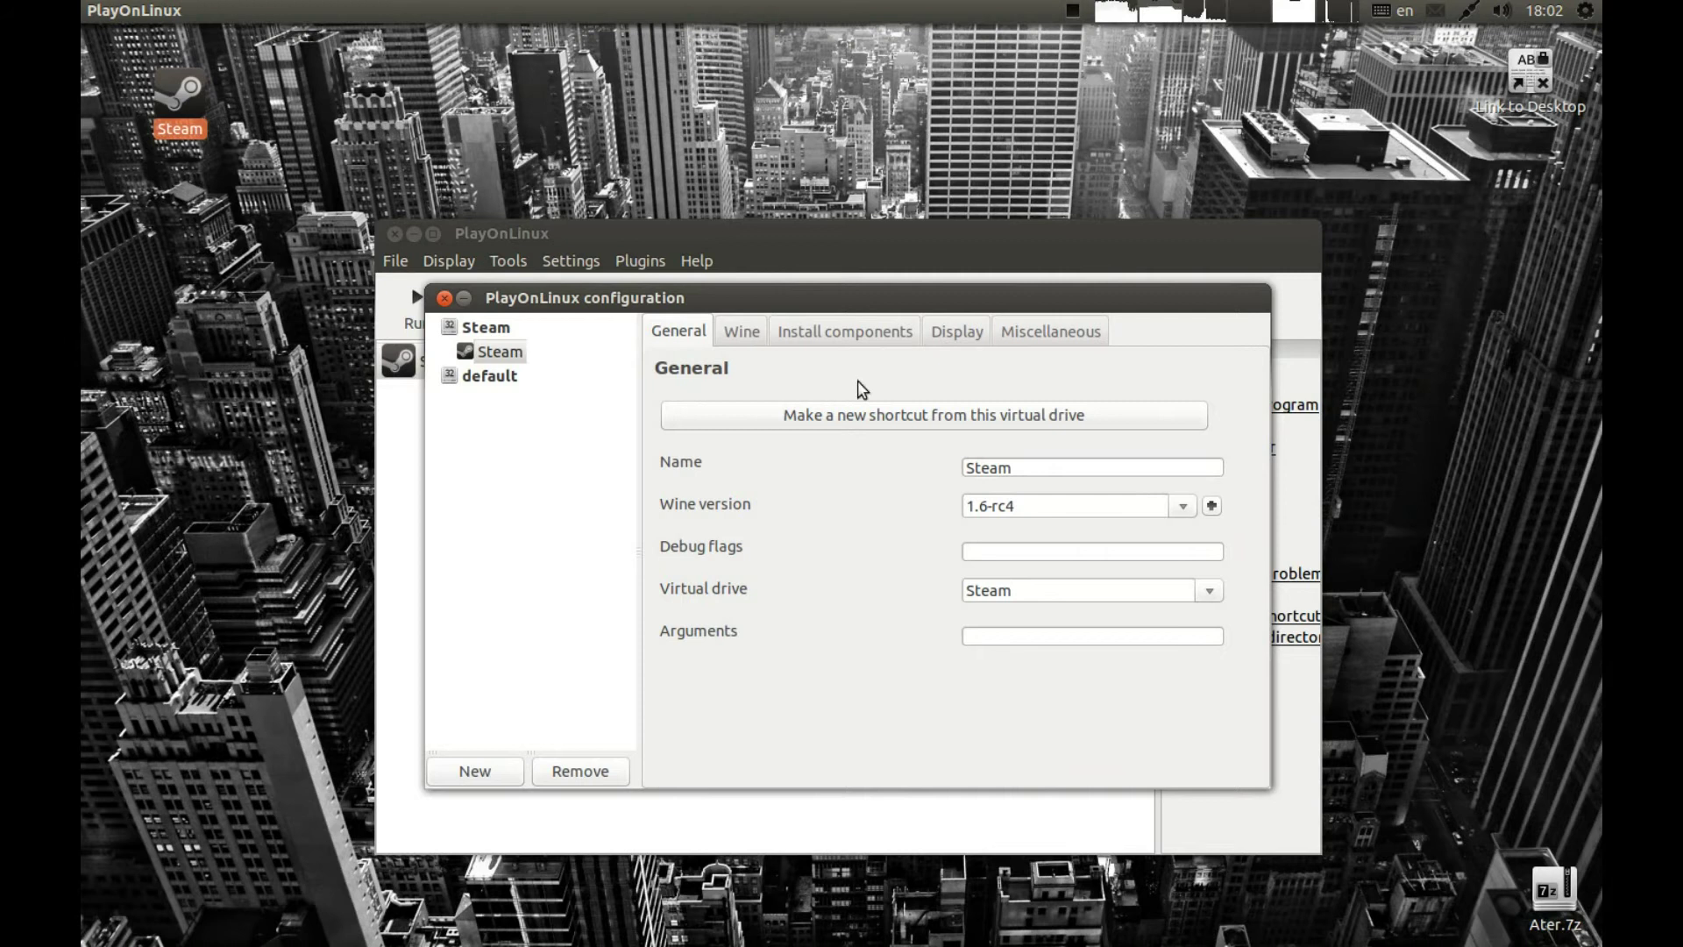
Install the dxfullsetup component into the Steam drive and close the configuration.
{"action": "left_click", "coordinate": [895, 333]}
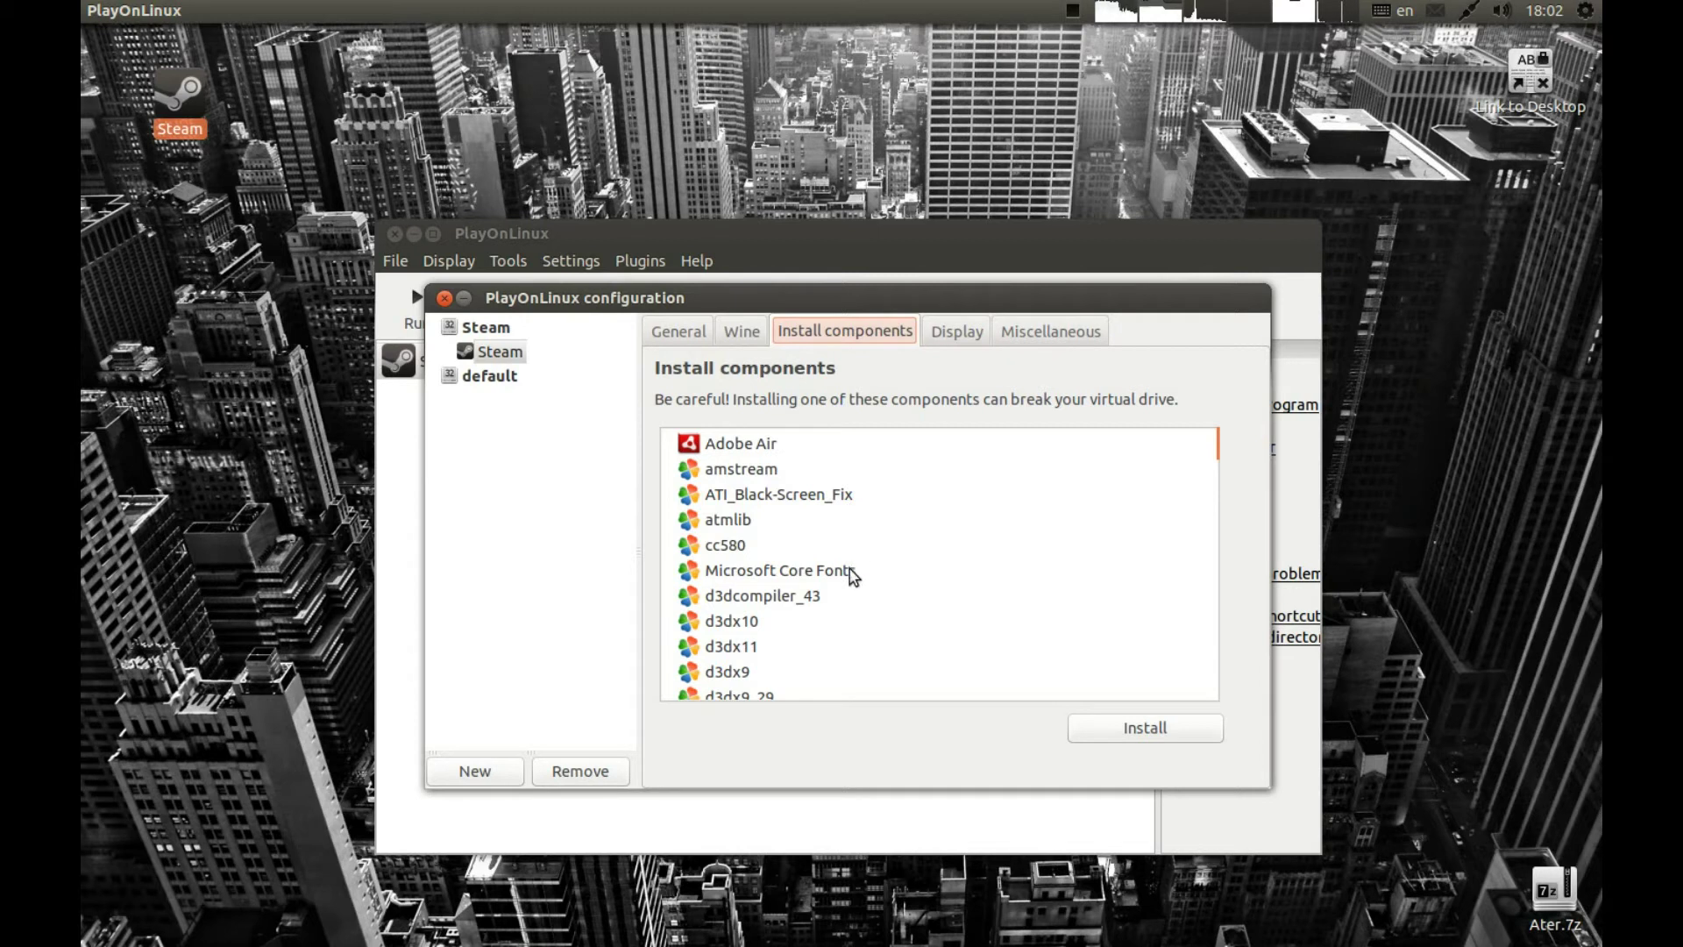
{"action": "scroll", "coordinate": [849, 574], "scroll_direction": "down", "scroll_amount": 5}
{"action": "scroll", "coordinate": [795, 611], "scroll_direction": "down", "scroll_amount": 5}
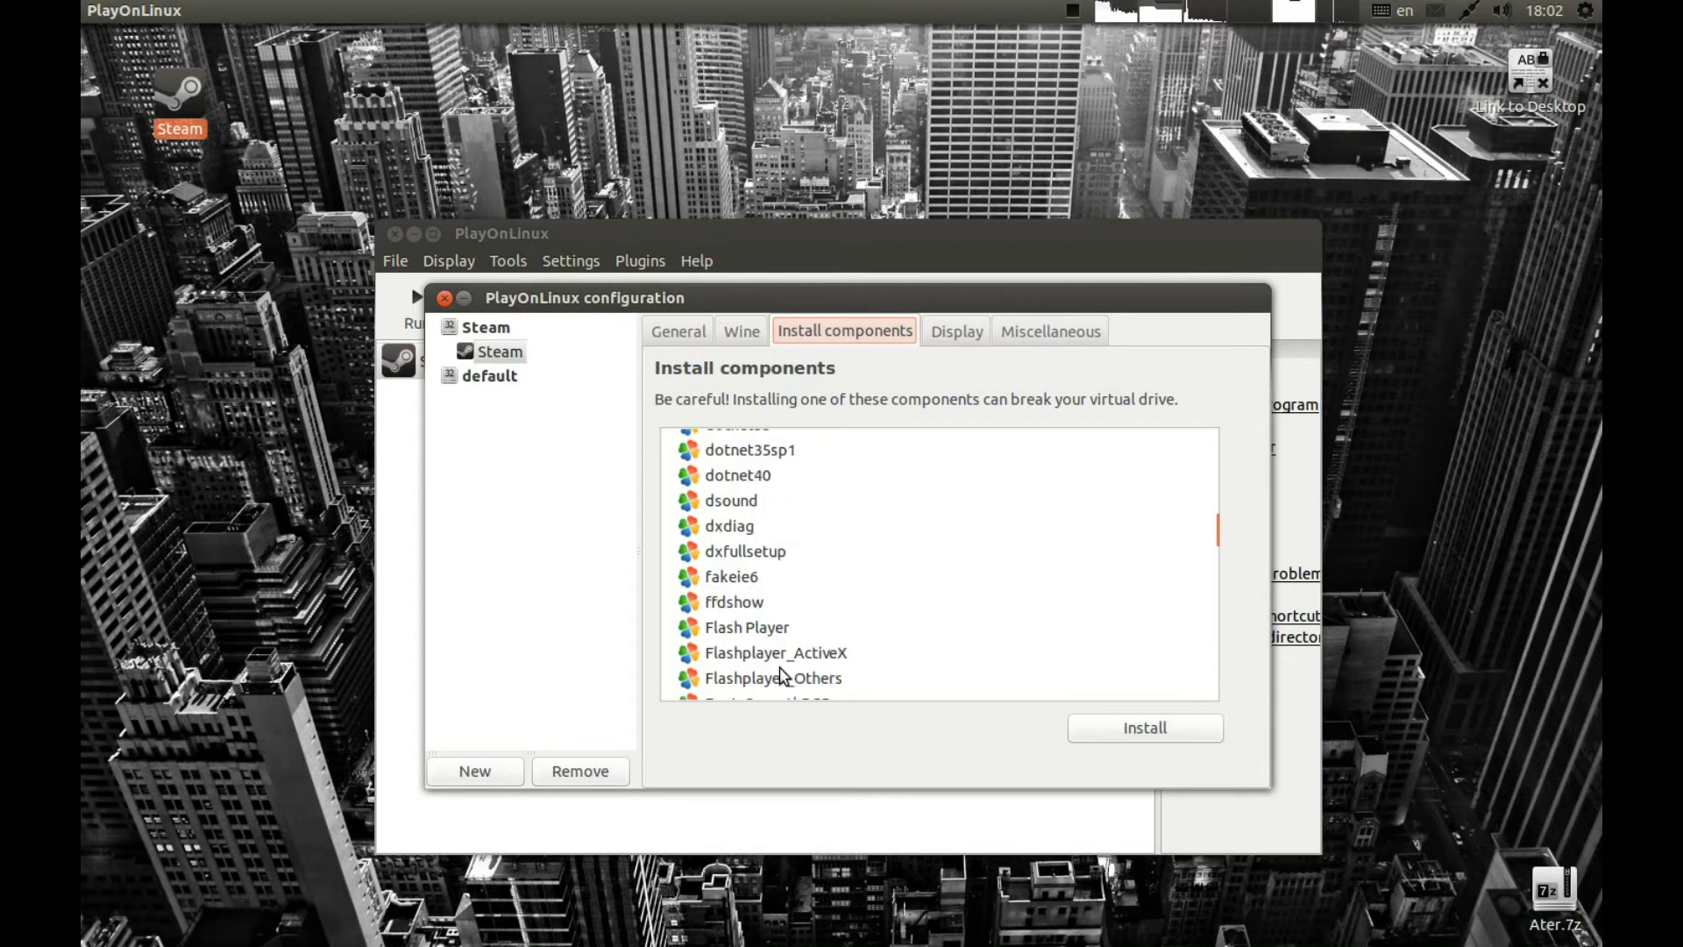
{"action": "left_click", "coordinate": [756, 552]}
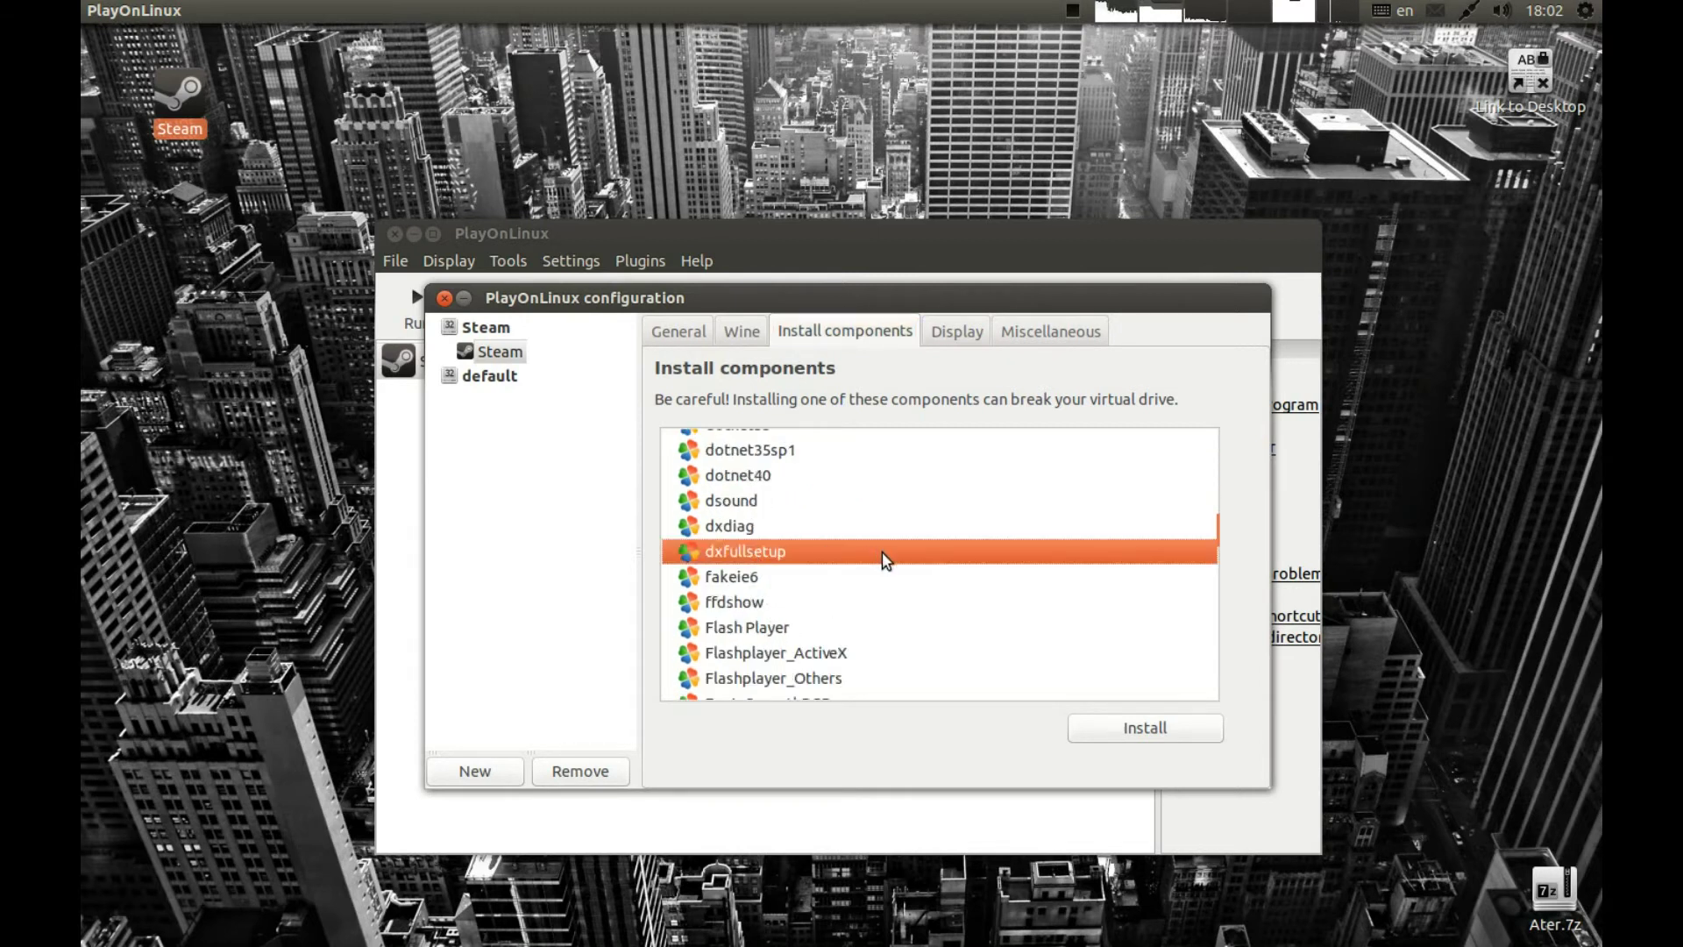
{"action": "left_click", "coordinate": [1106, 727]}
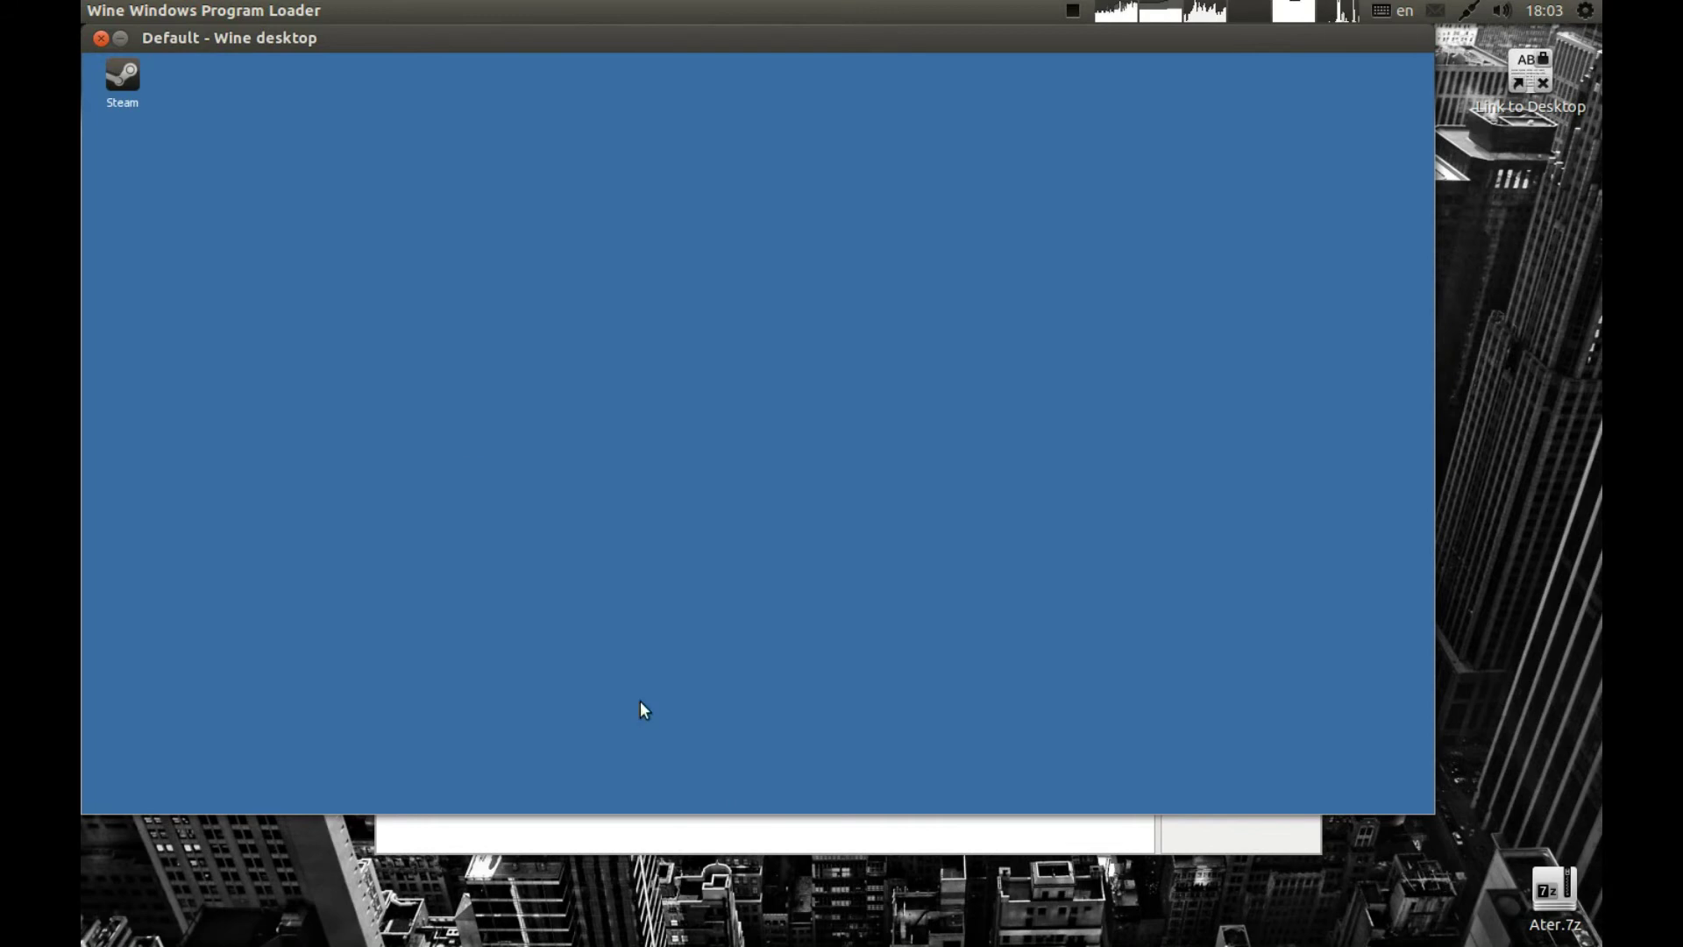
{"action": "left_click", "coordinate": [105, 805]}
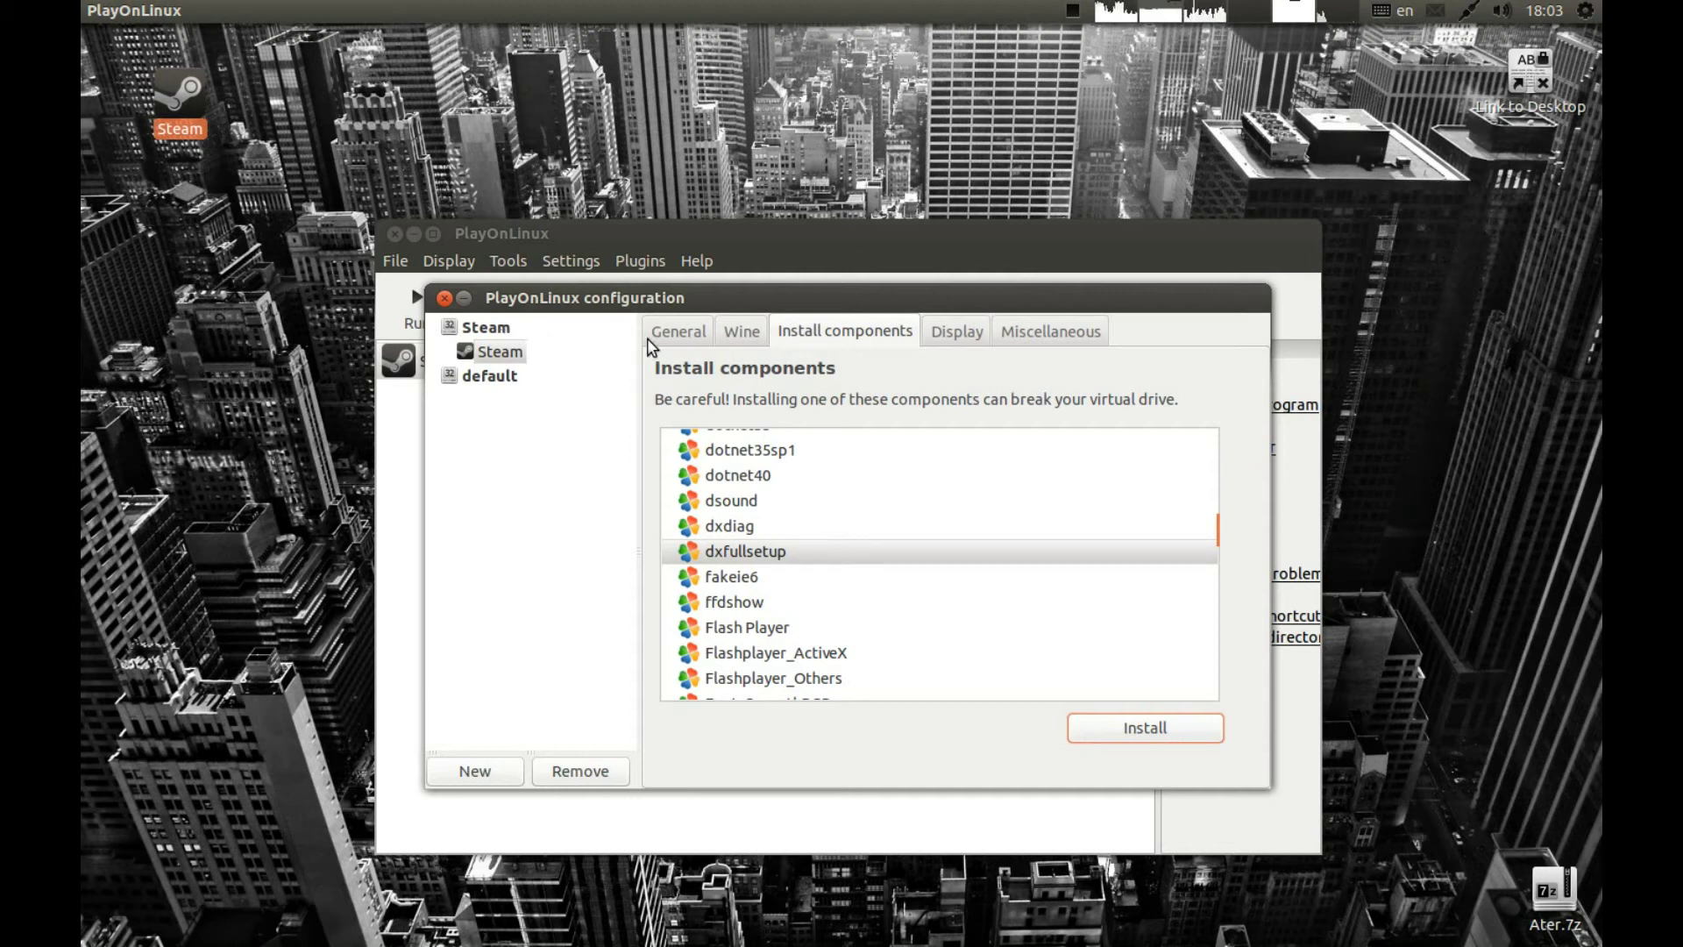
{"action": "left_click", "coordinate": [445, 298]}
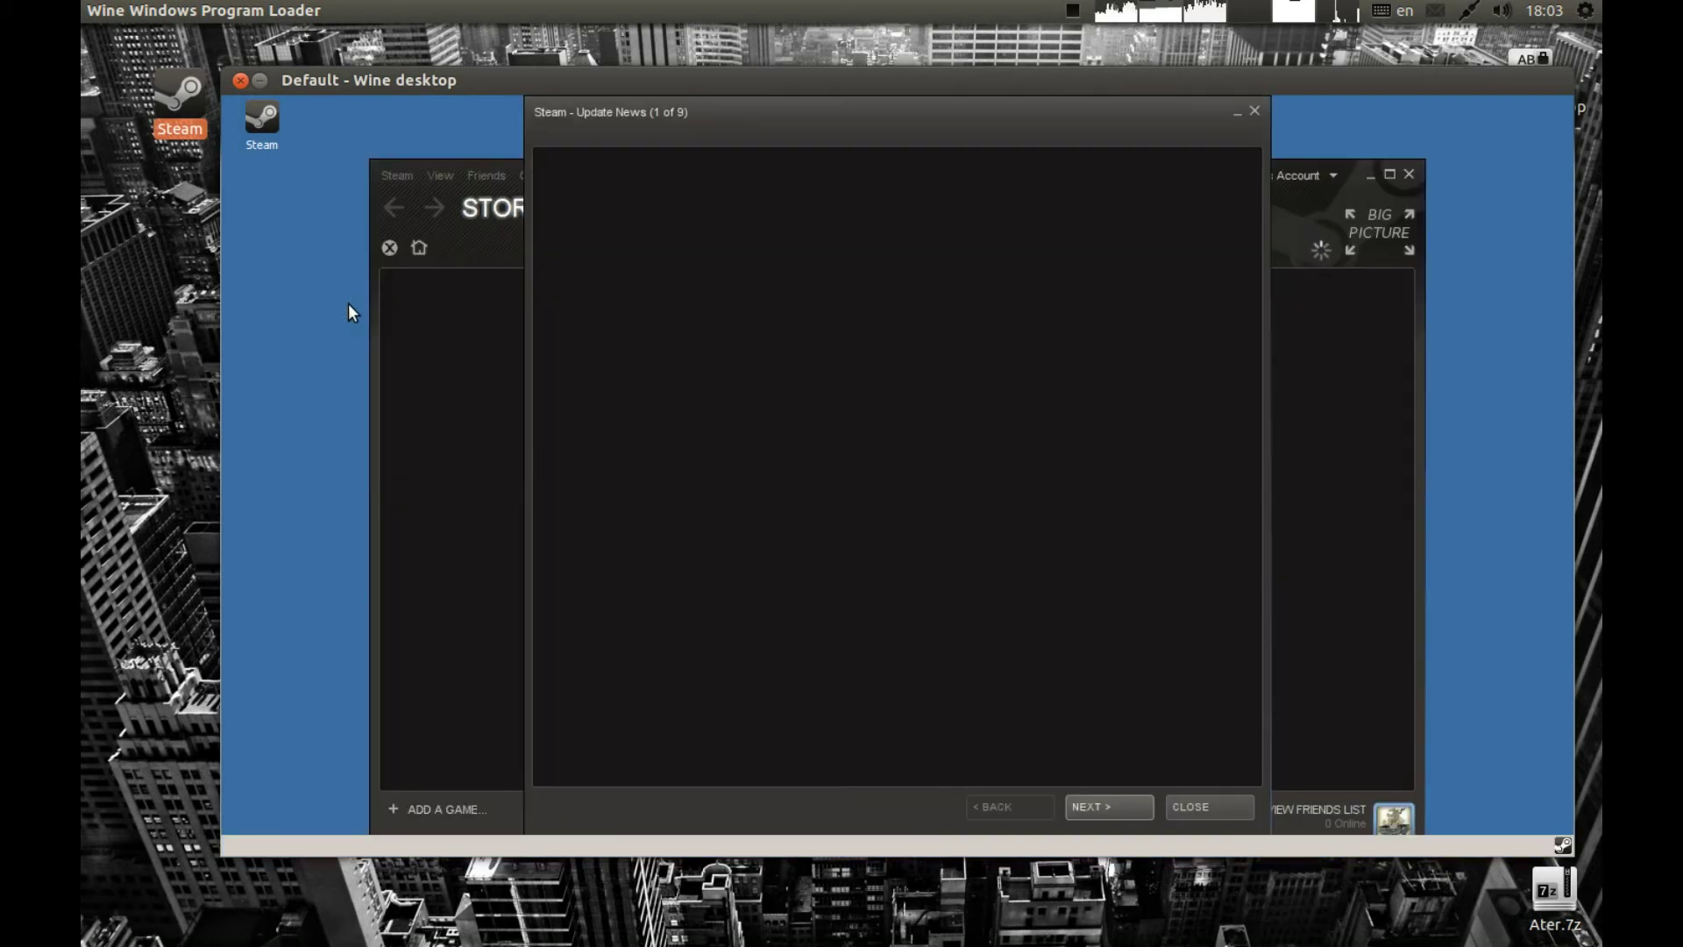
Dismiss the update news, view Dota 2's Library page, then switch to the Store.
{"action": "left_click", "coordinate": [1221, 802]}
{"action": "left_click_drag", "start_coordinate": [768, 229], "coordinate": [759, 76]}
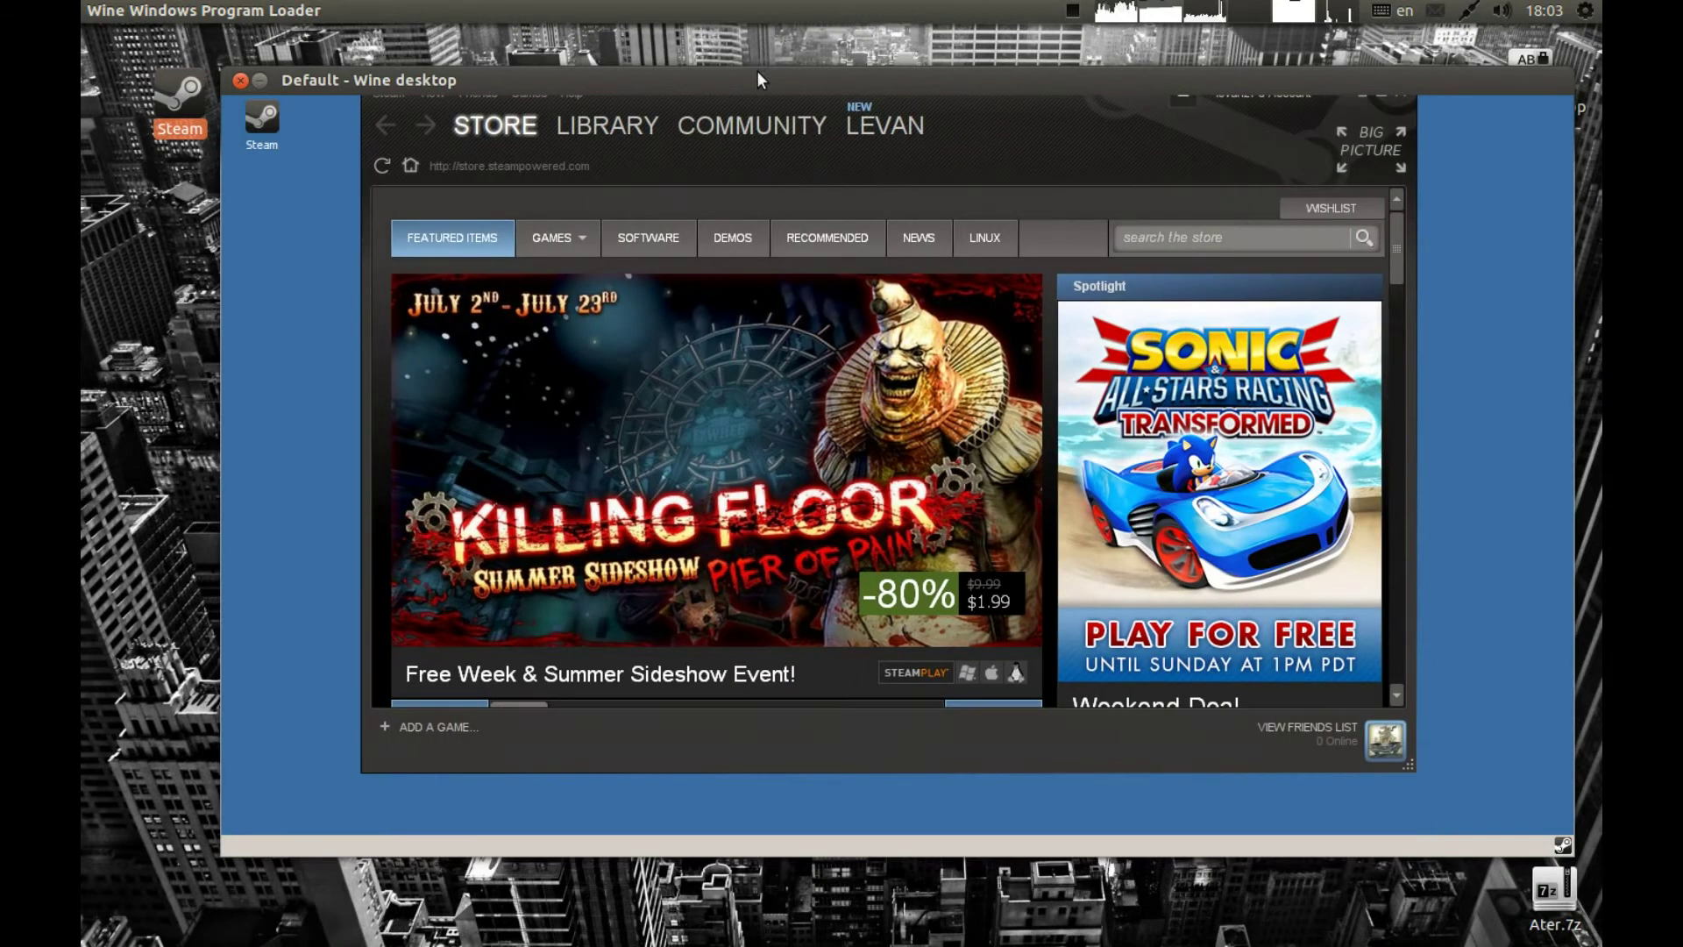
{"action": "left_click", "coordinate": [752, 126]}
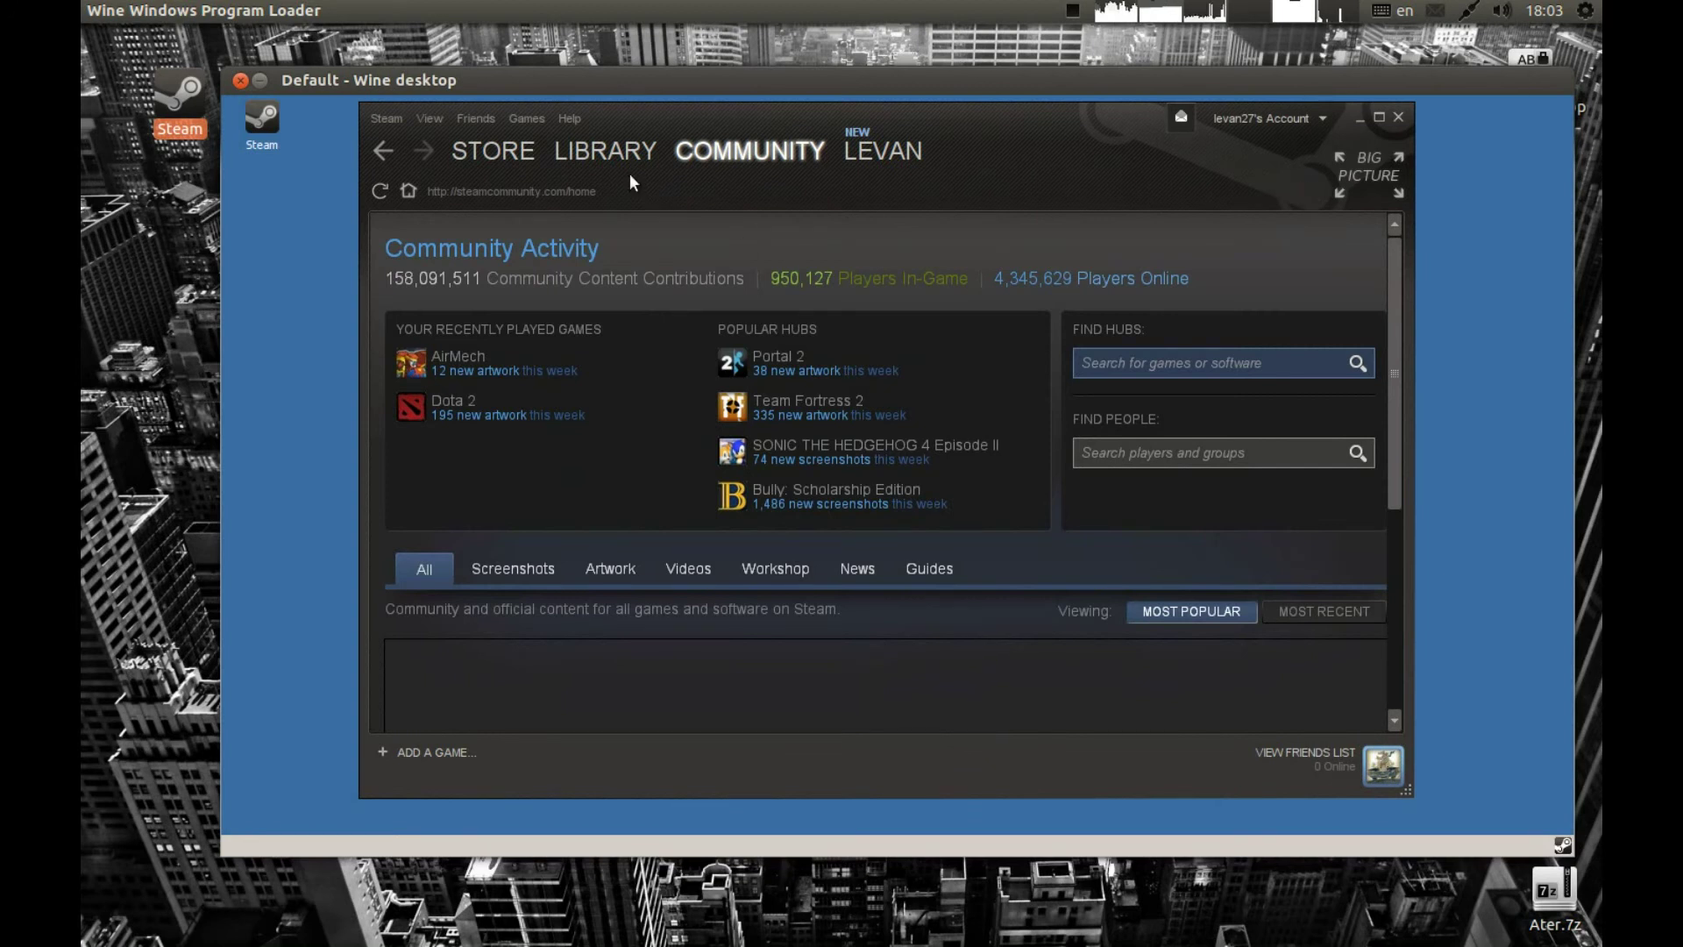
{"action": "left_click", "coordinate": [600, 153]}
{"action": "left_click", "coordinate": [460, 299]}
{"action": "mouse_move", "coordinate": [477, 154]}
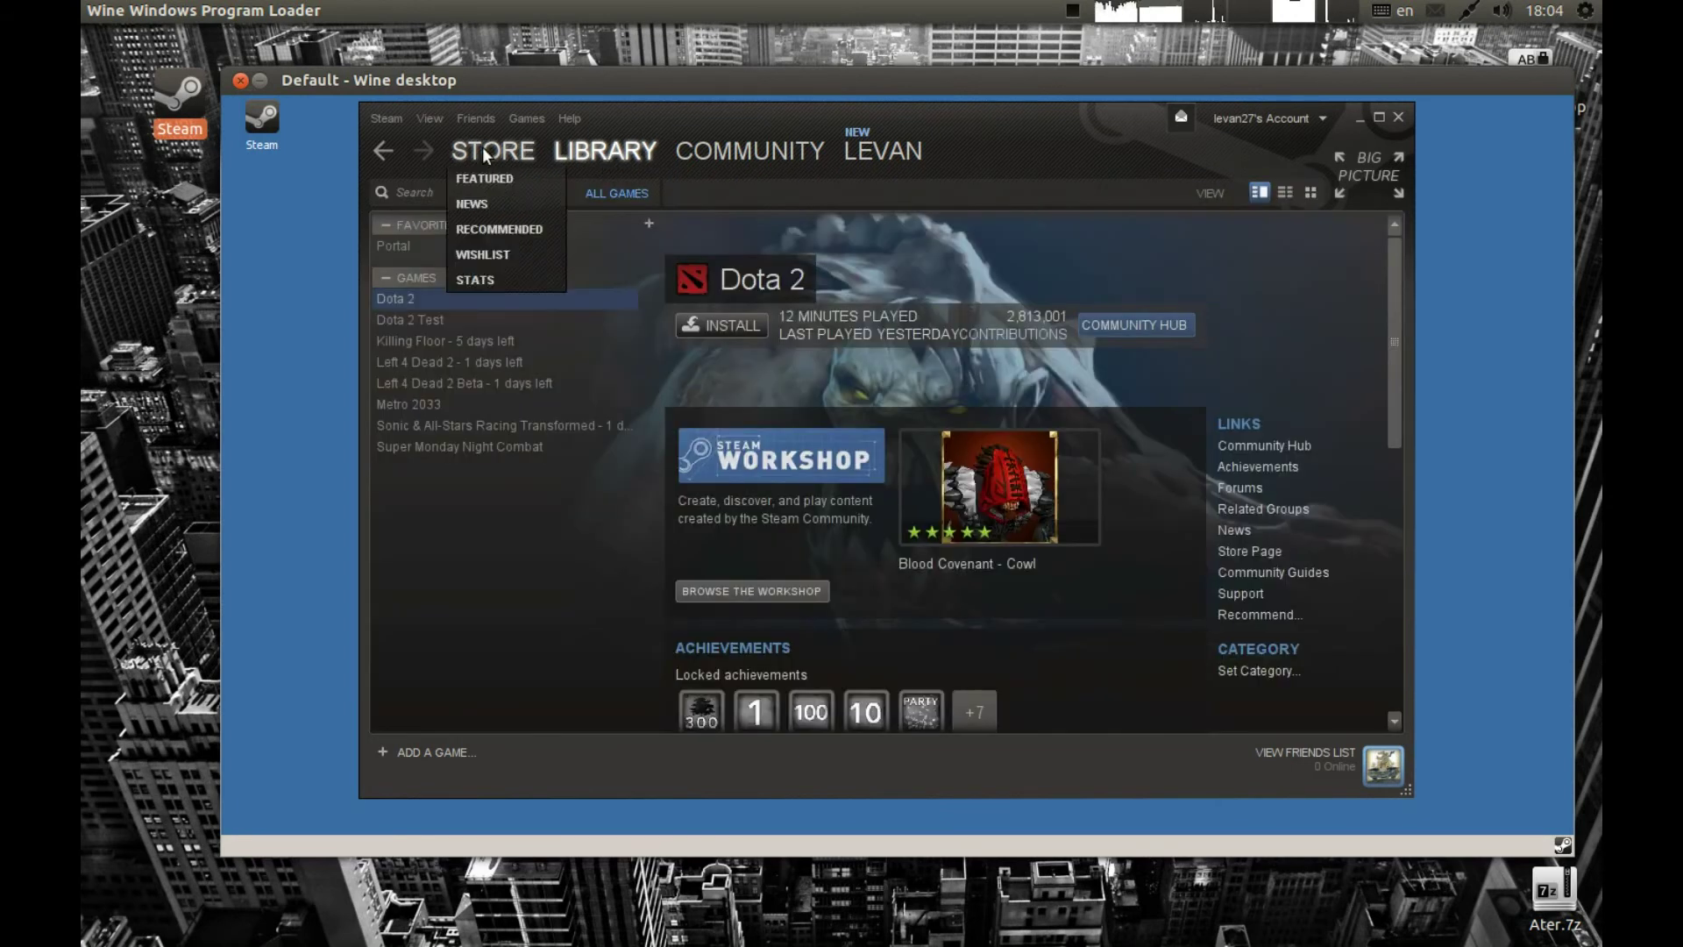
{"action": "left_click", "coordinate": [489, 180]}
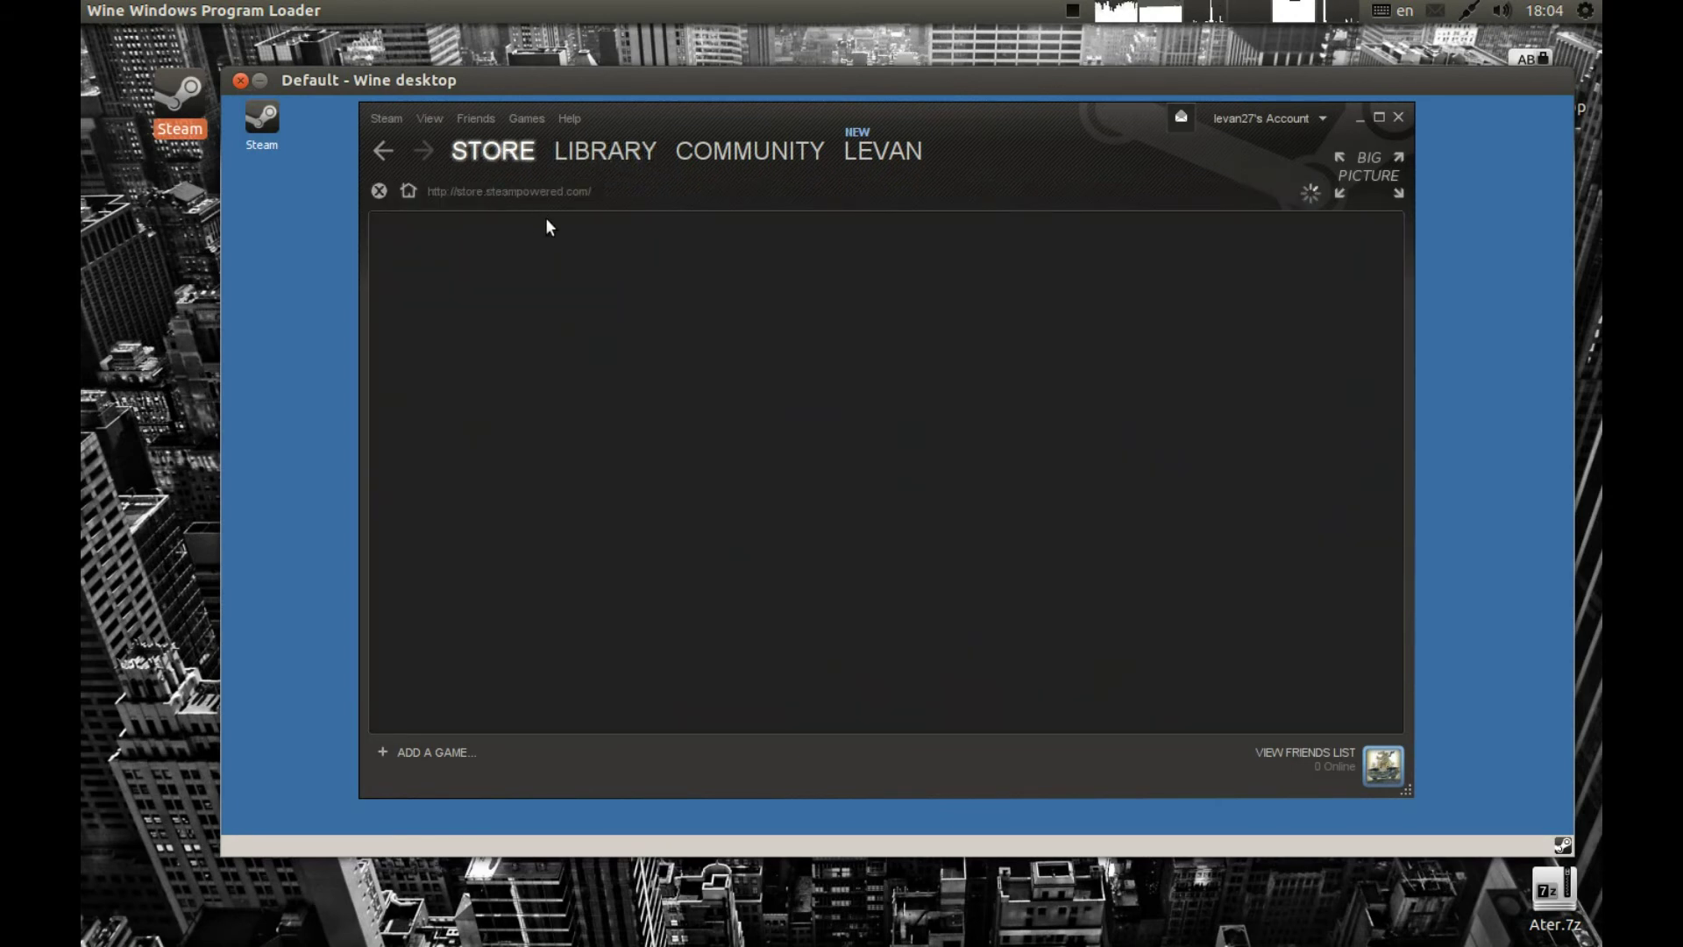
Search the Steam store for 'dota 2' and open the Dota 2 store page.
{"action": "left_click", "coordinate": [1259, 262]}
{"action": "type", "text": "dota"}
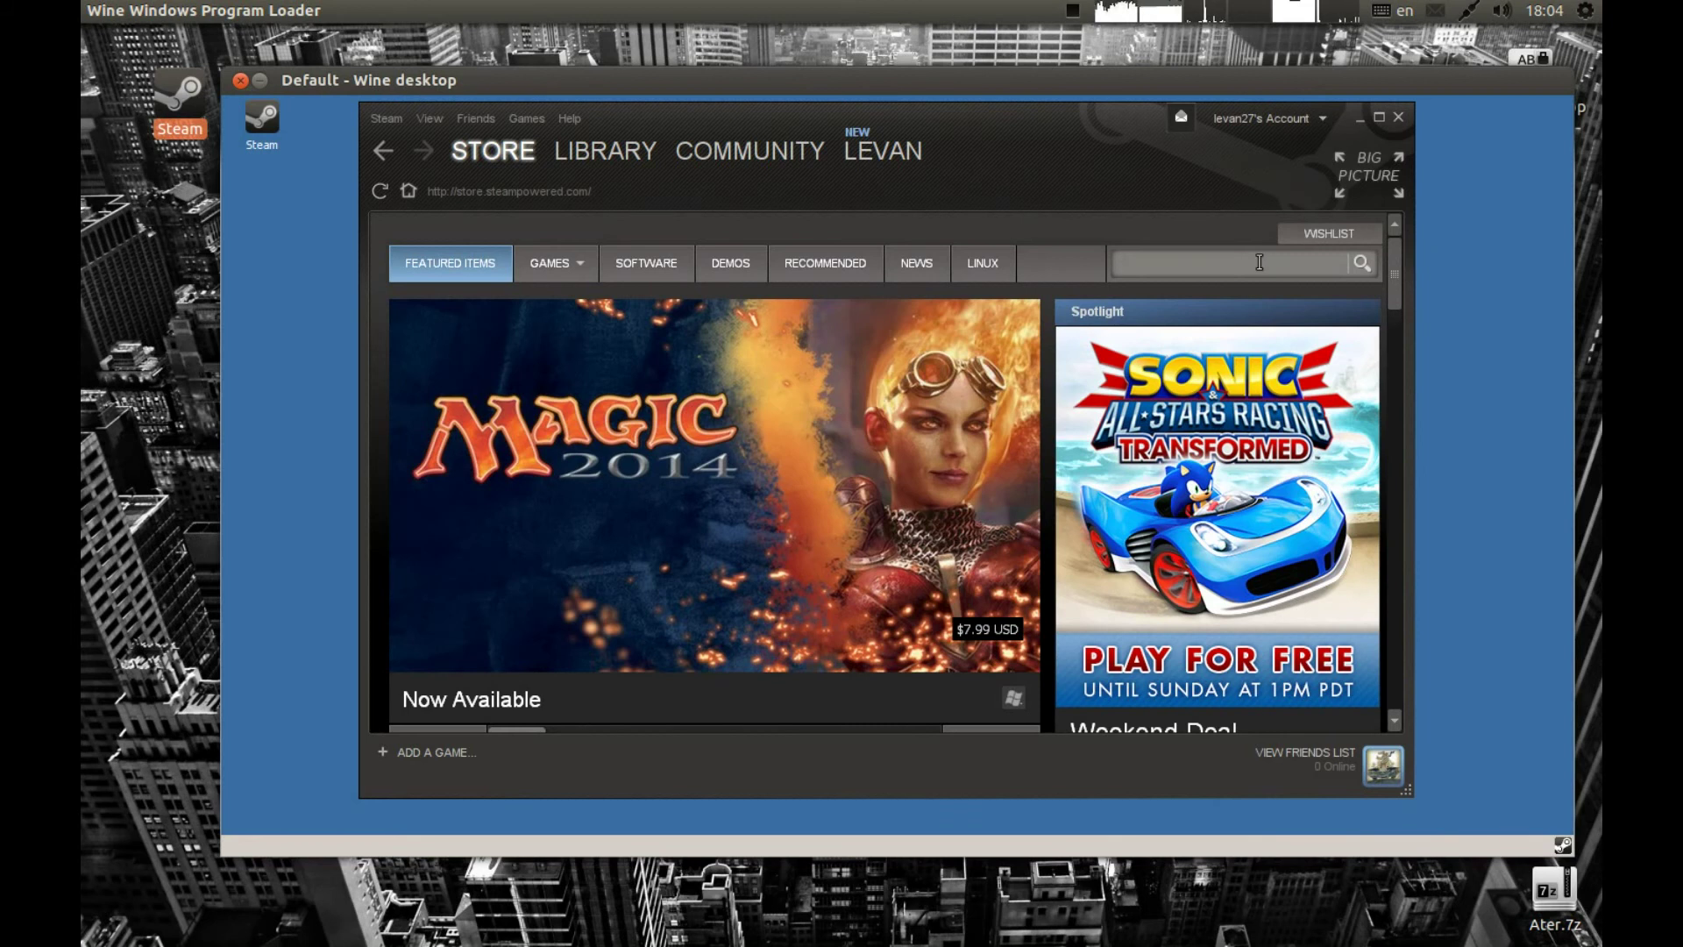
{"action": "type", "text": " 2"}
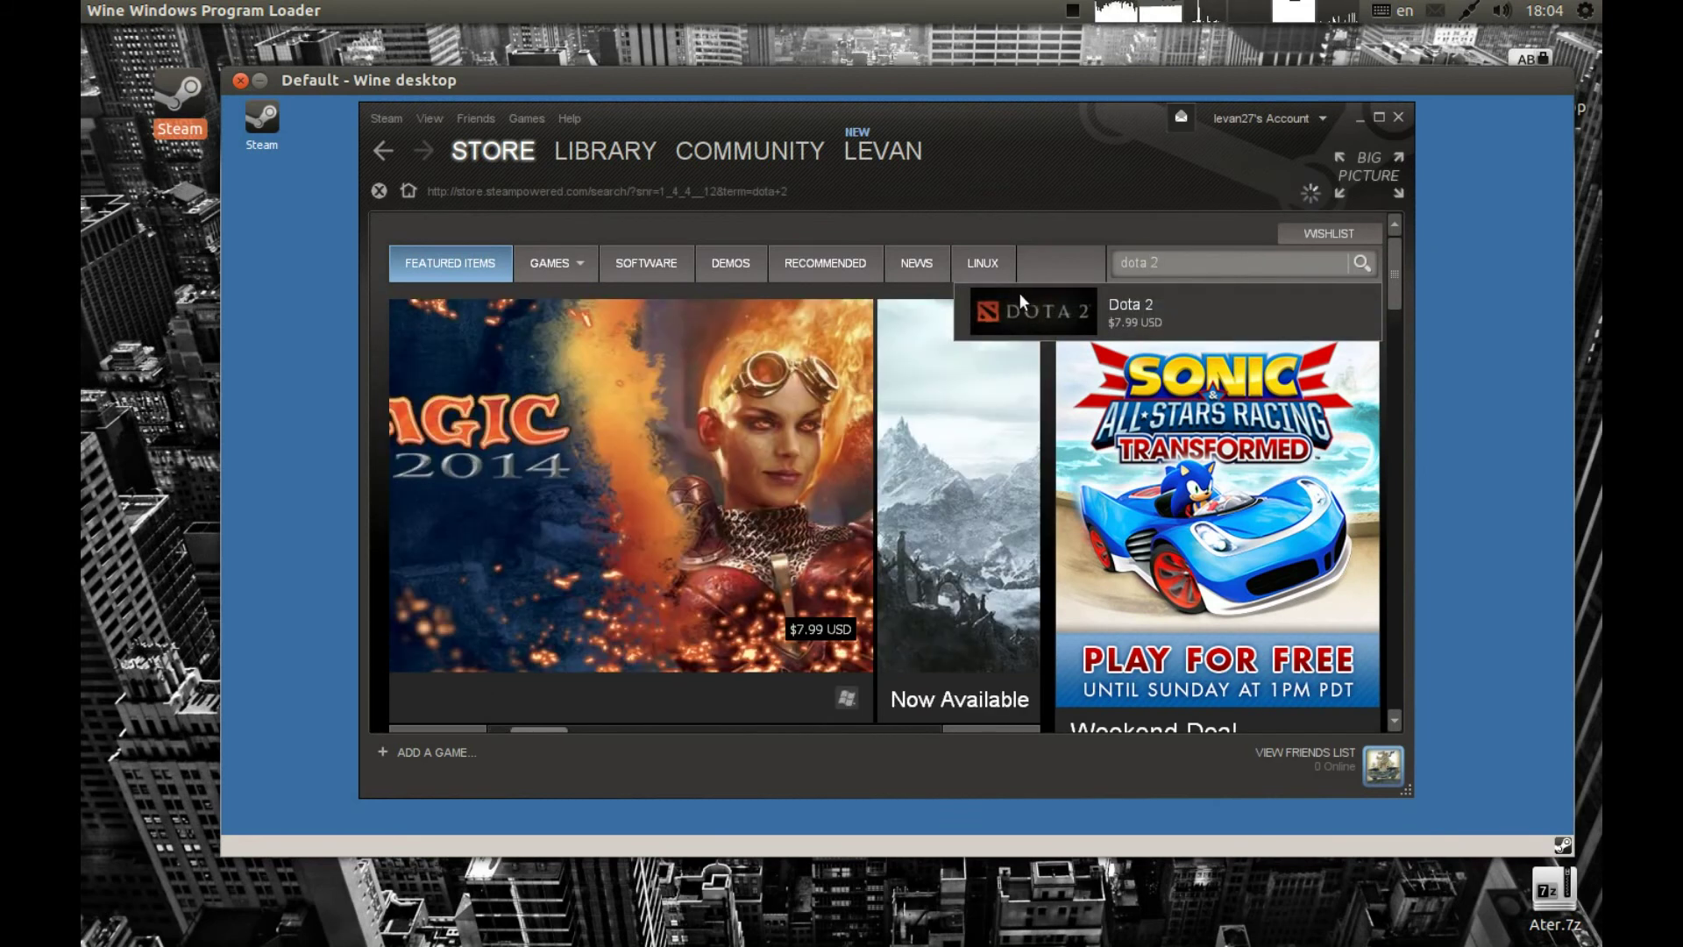
{"action": "key", "text": "Return"}
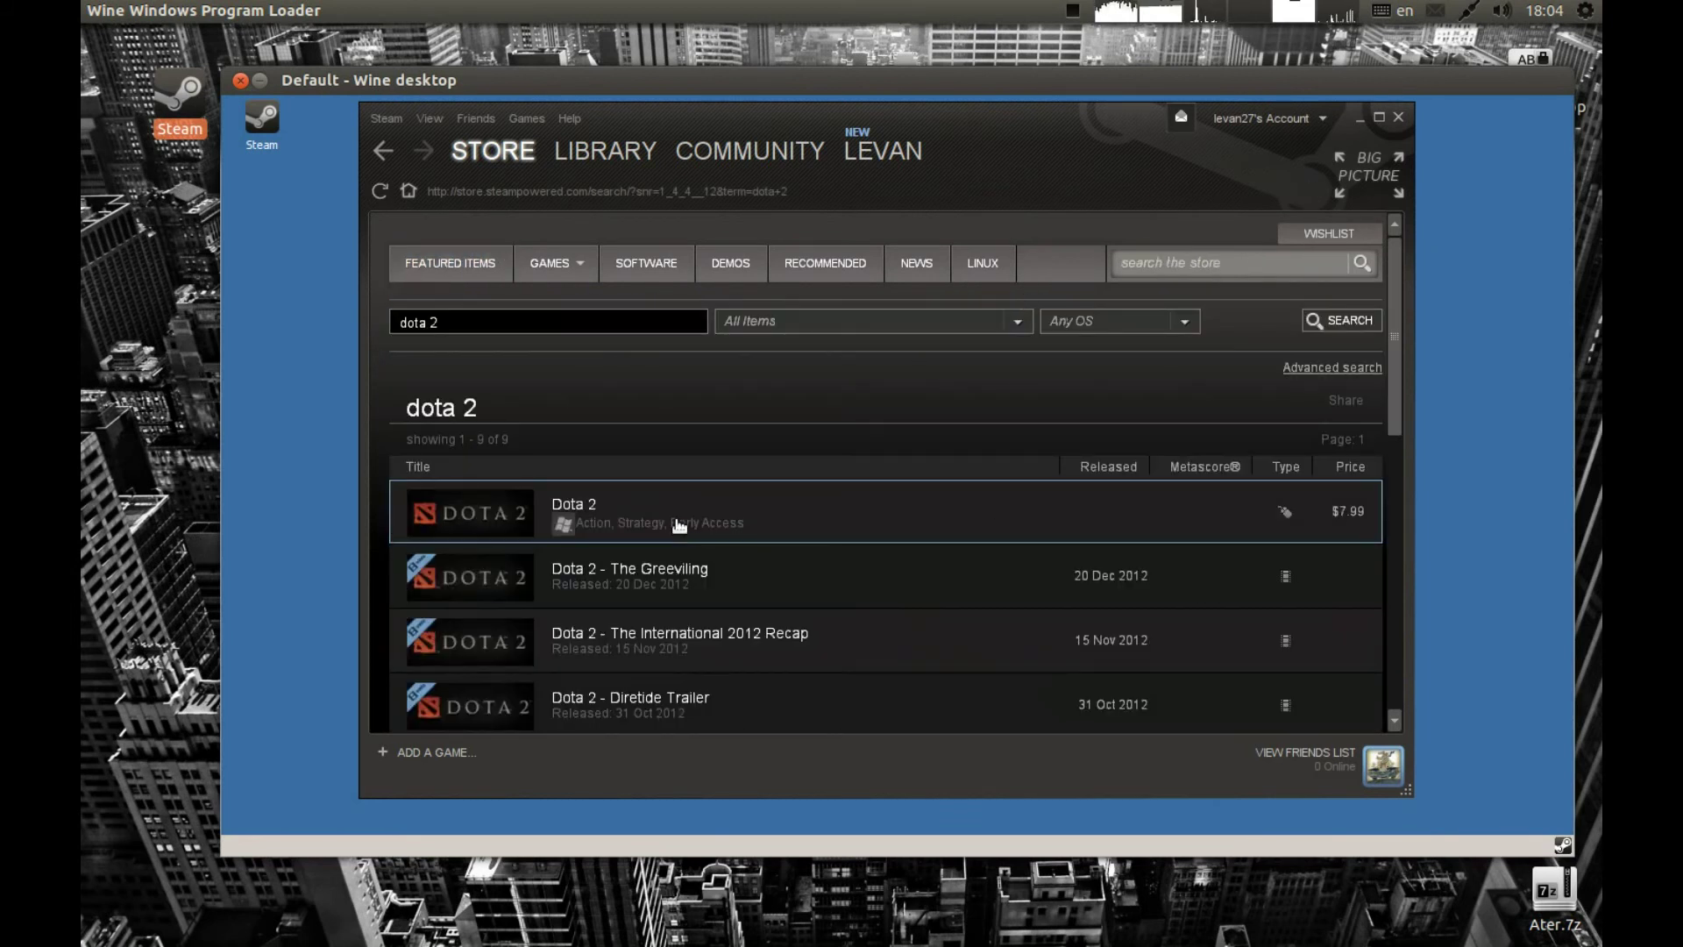
{"action": "left_click", "coordinate": [754, 526]}
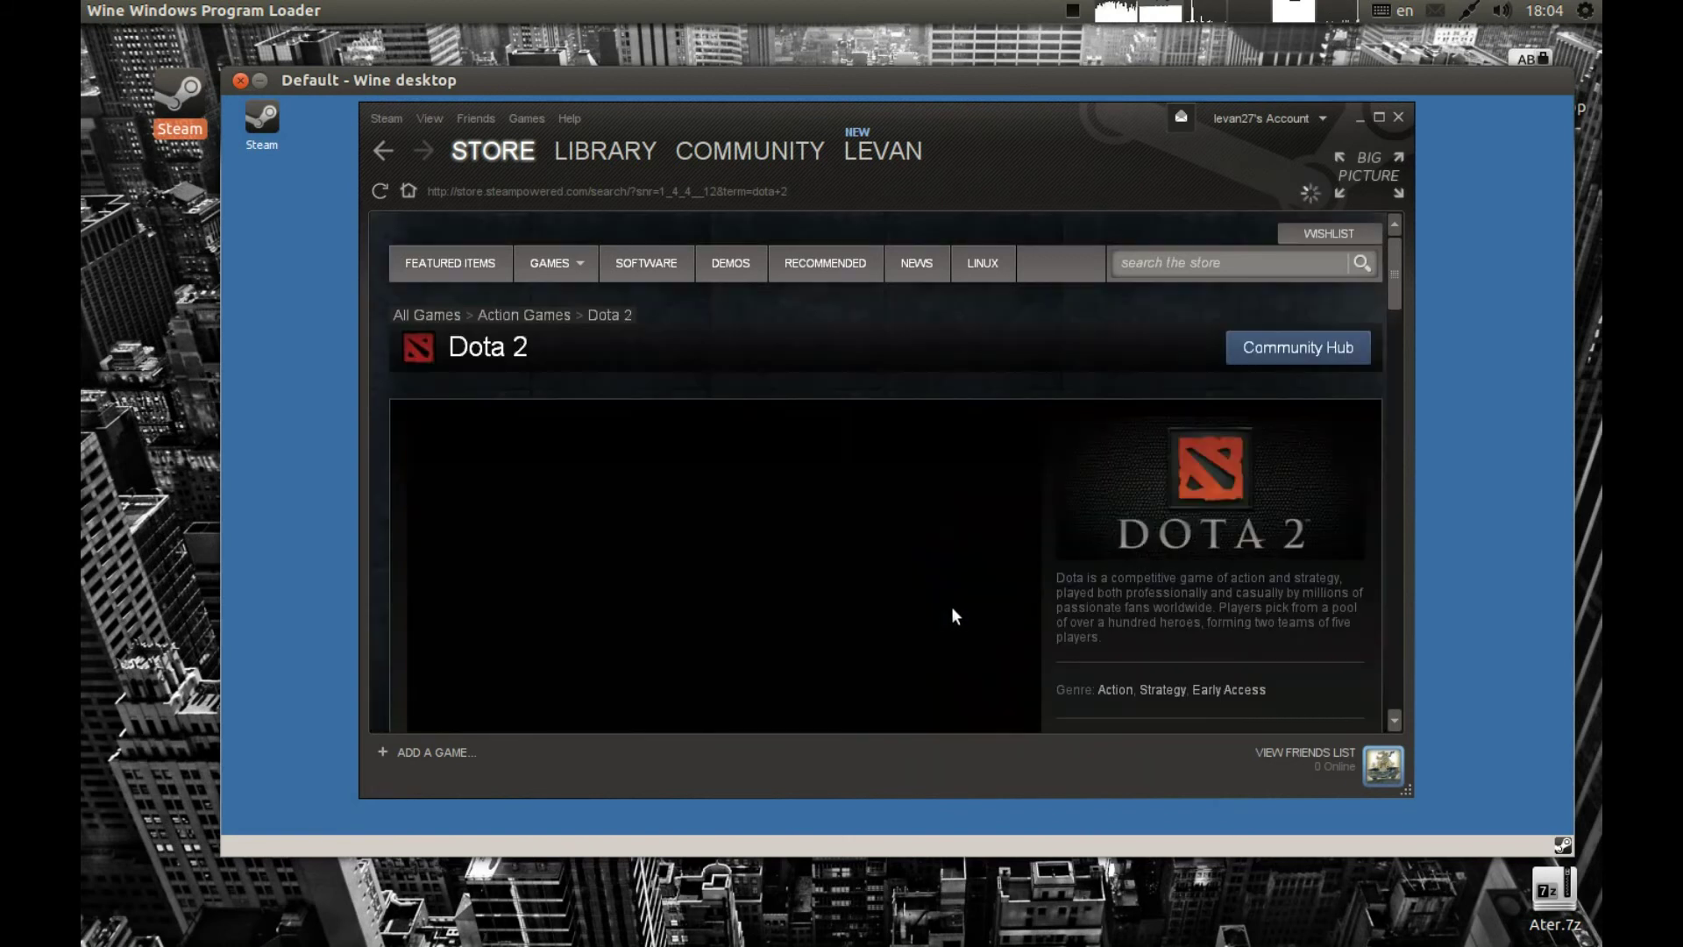
Confirm Dota 2 is already owned, then return to the Library.
{"action": "scroll", "coordinate": [1028, 549], "scroll_direction": "down", "scroll_amount": 4}
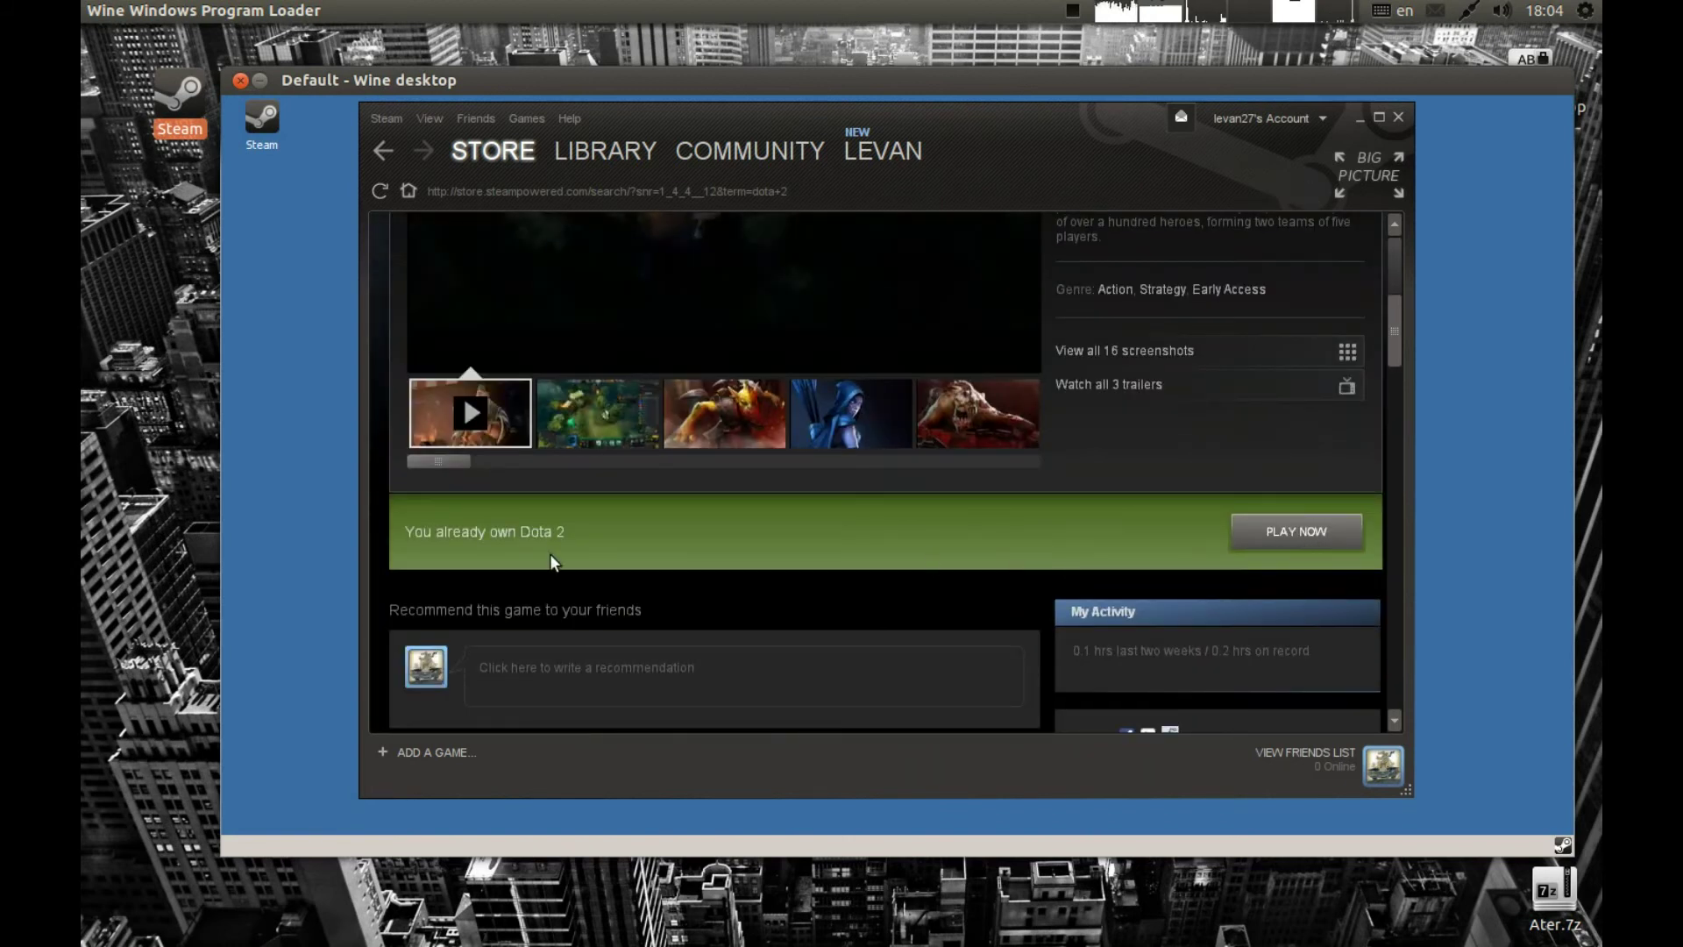
{"action": "scroll", "coordinate": [576, 623], "scroll_direction": "up", "scroll_amount": 3}
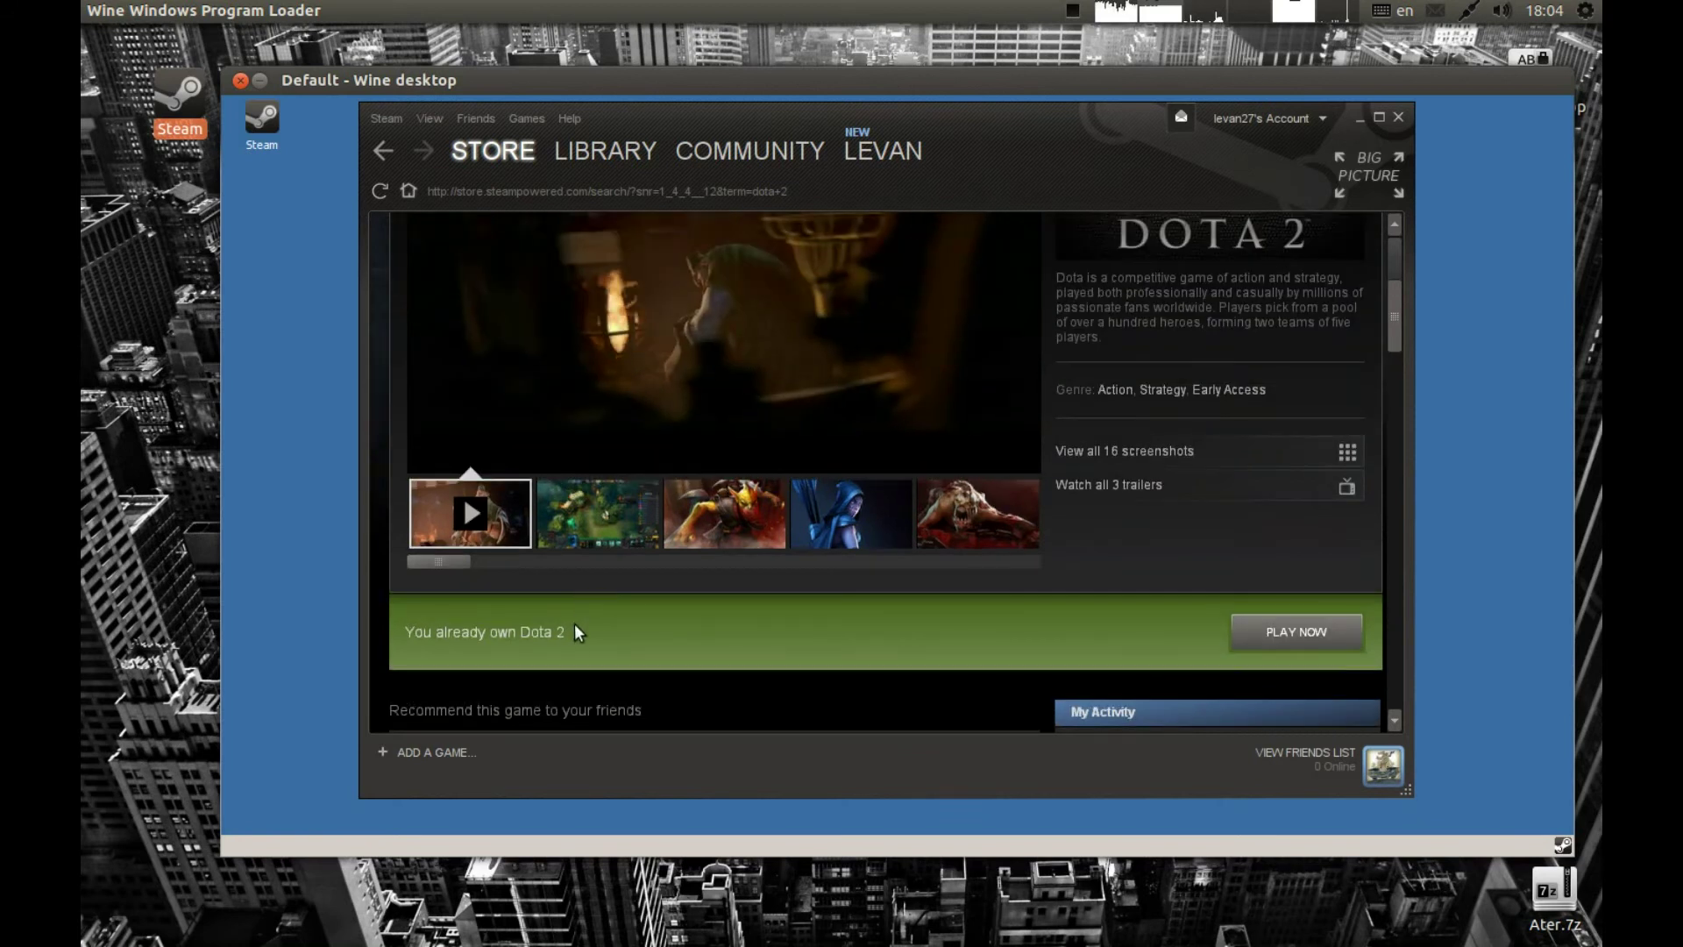
{"action": "scroll", "coordinate": [643, 624], "scroll_direction": "down", "scroll_amount": 3}
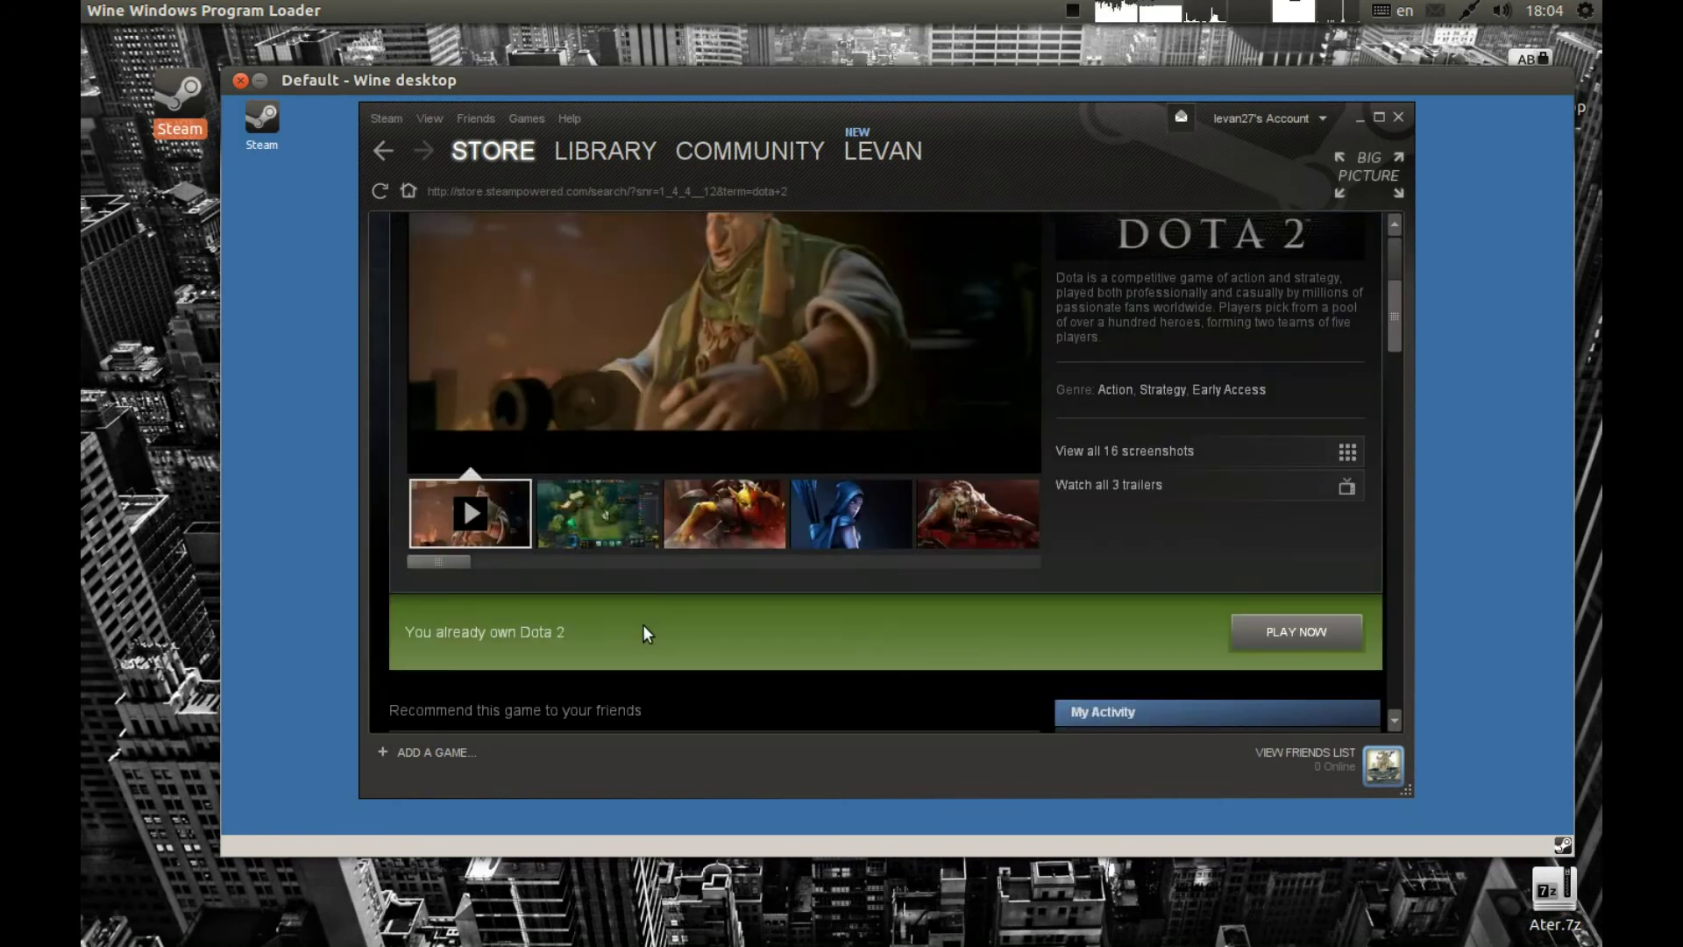
{"action": "left_click", "coordinate": [616, 151]}
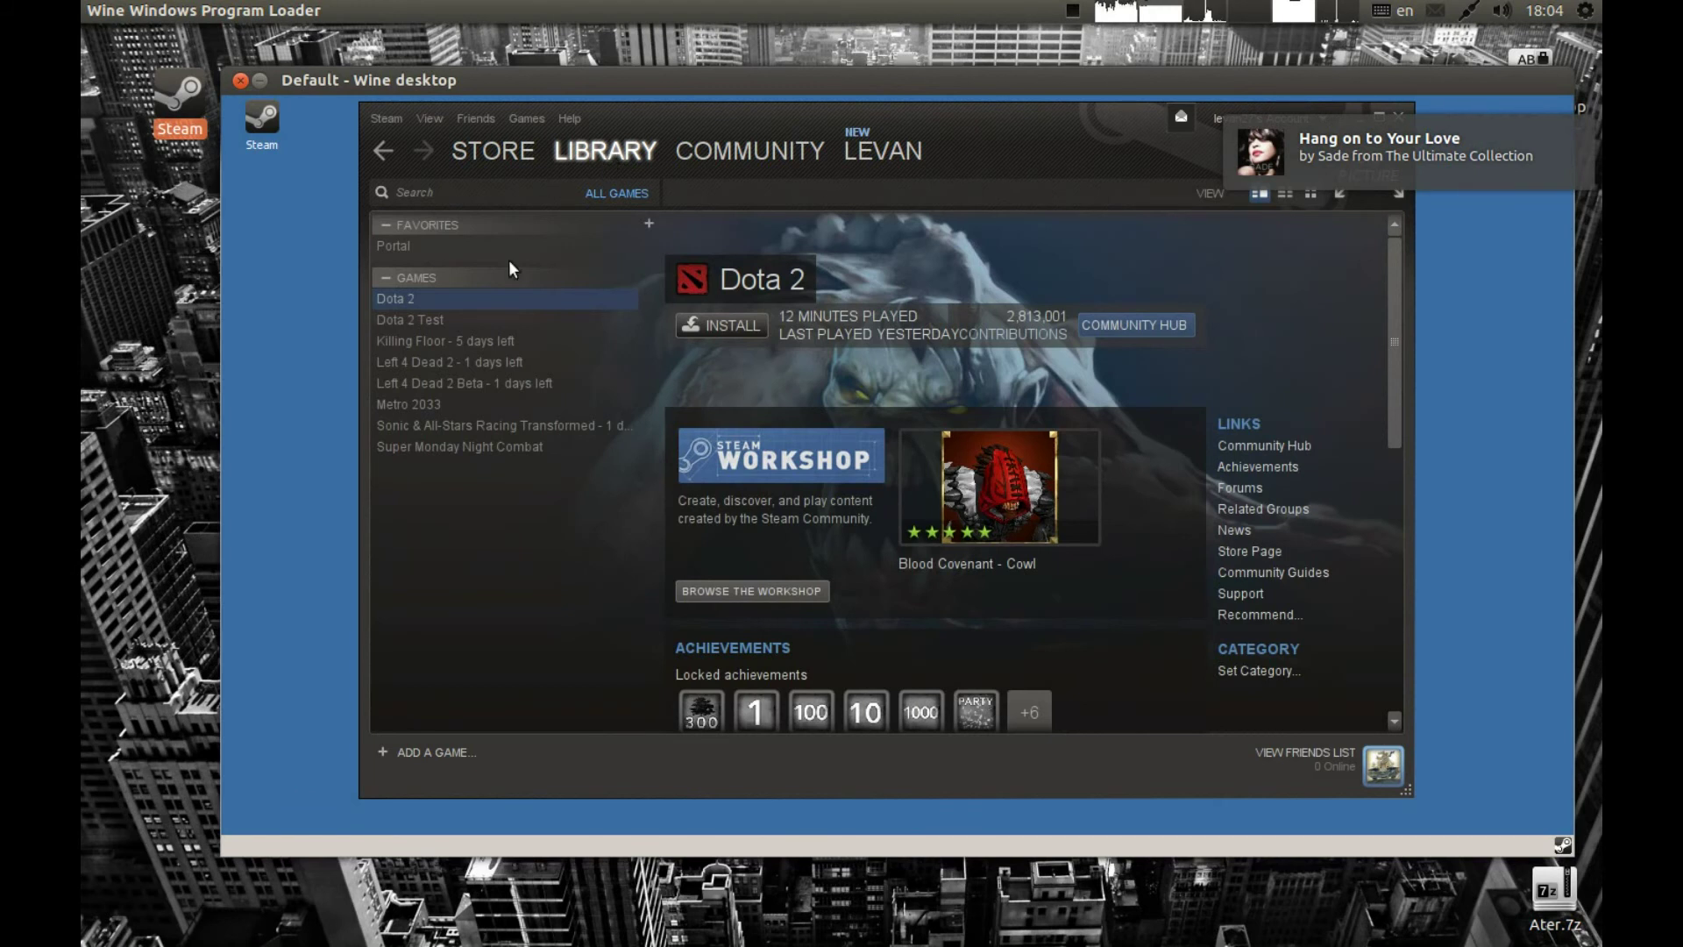
Select Dota 2, rather than Dota 2 Test, in the Library games list.
{"action": "key", "text": "Down"}
{"action": "left_click", "coordinate": [454, 298]}
{"action": "left_click", "coordinate": [430, 323]}
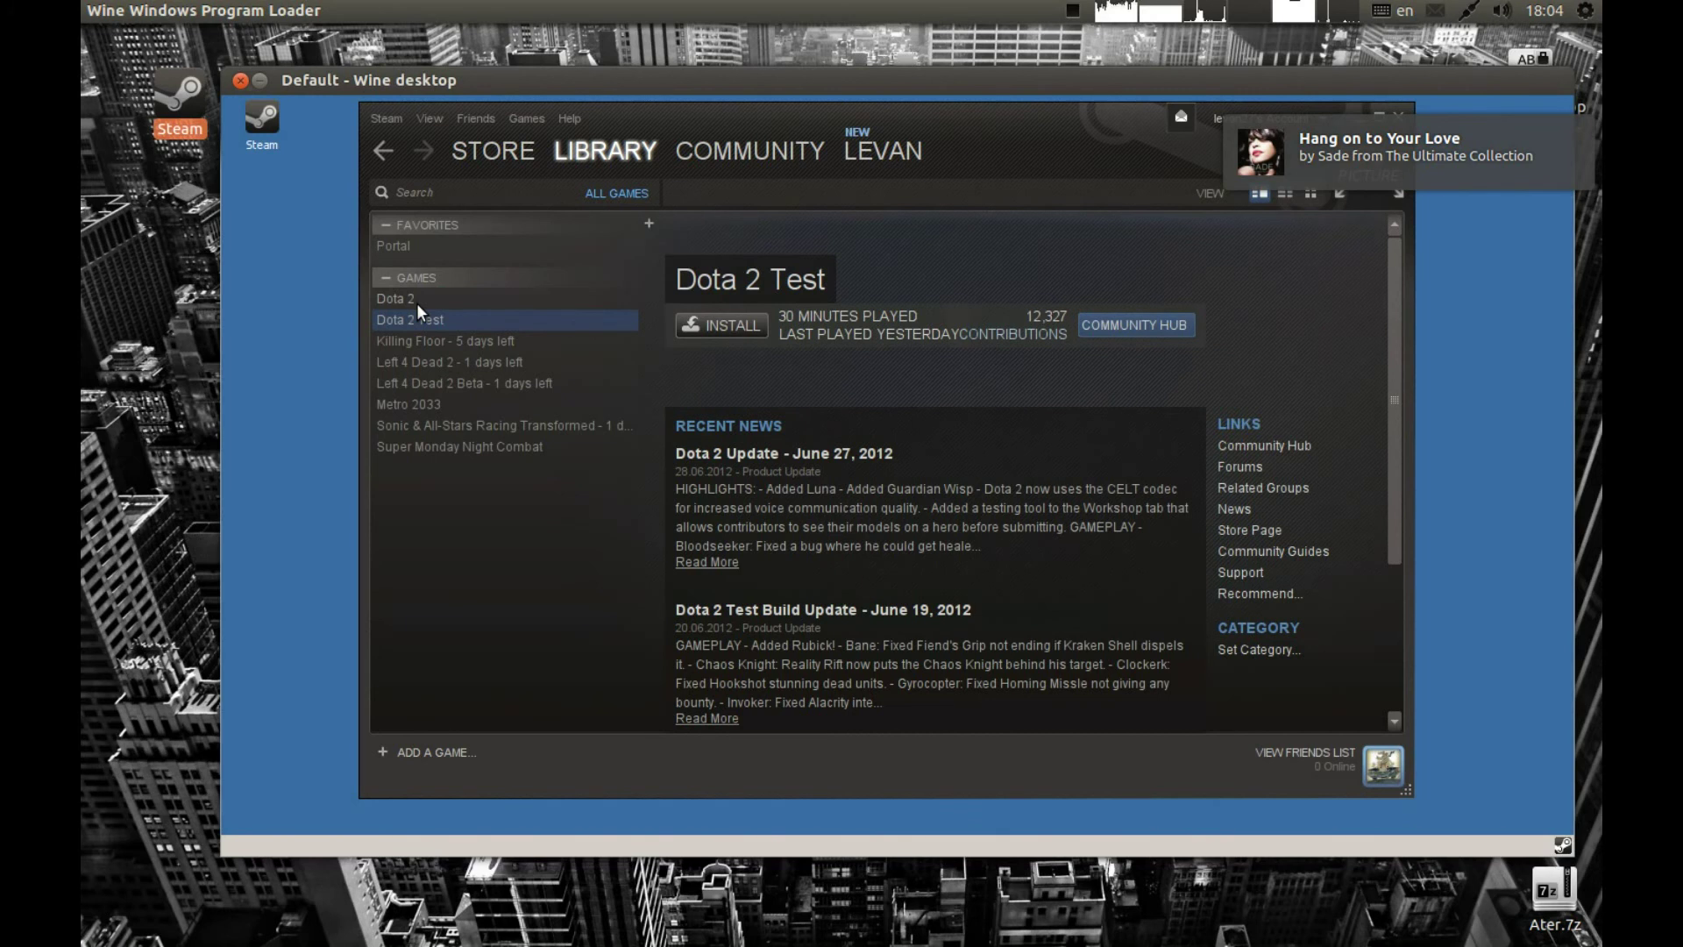
{"action": "left_click", "coordinate": [417, 301]}
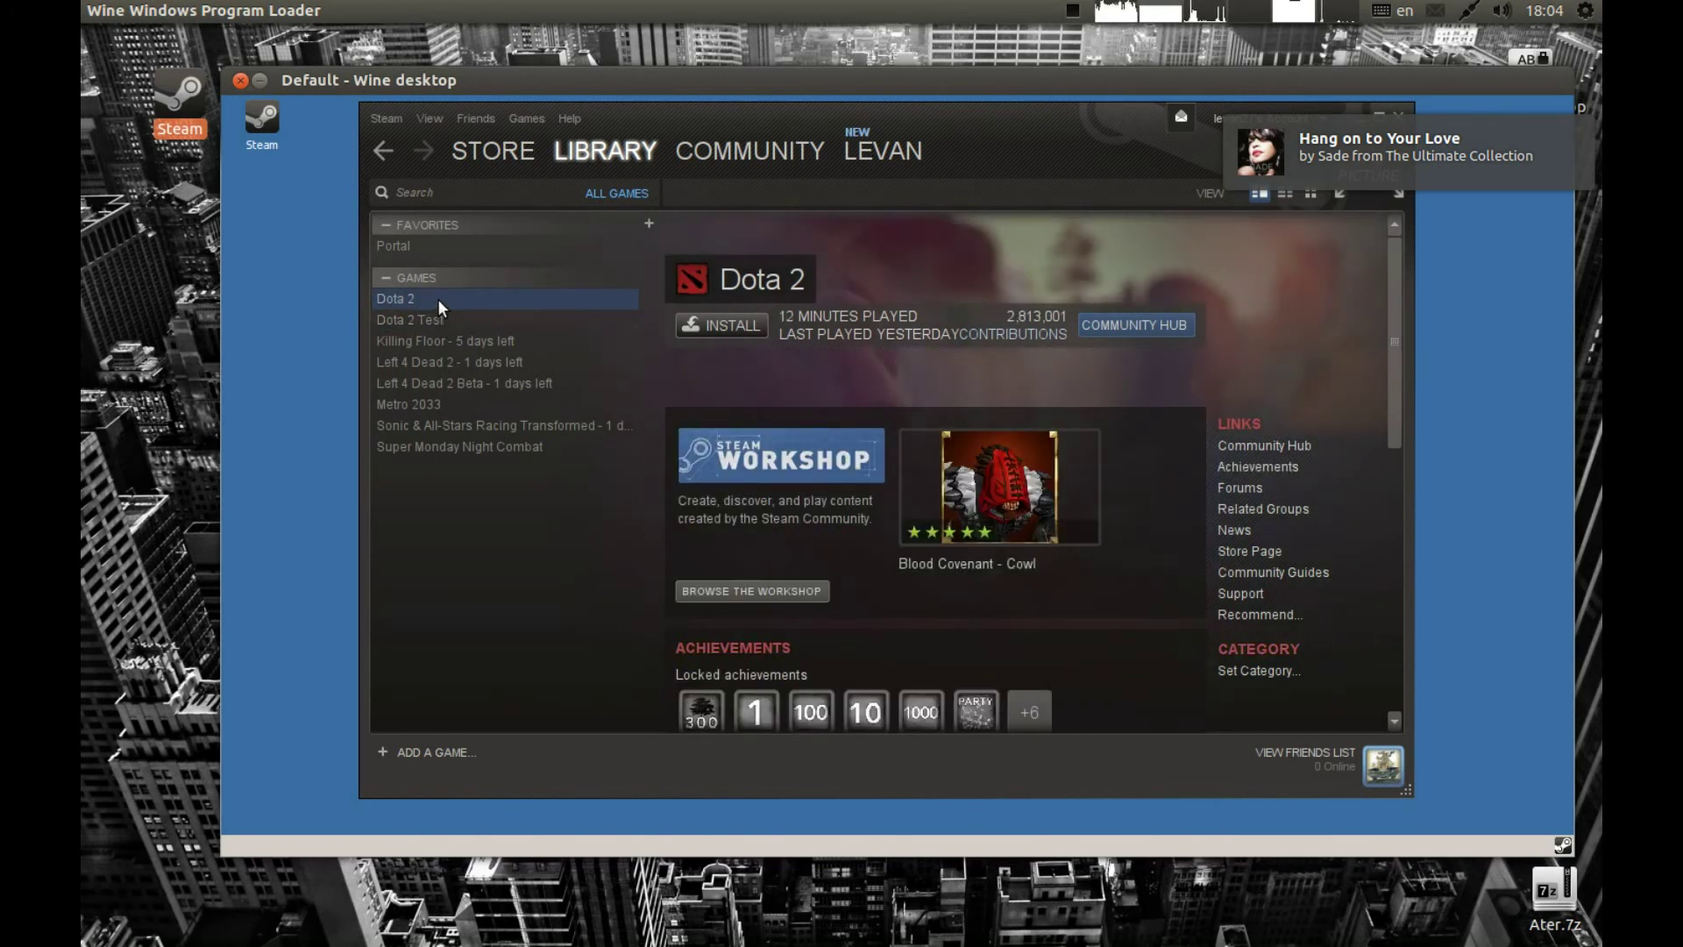
{"action": "left_click", "coordinate": [429, 319]}
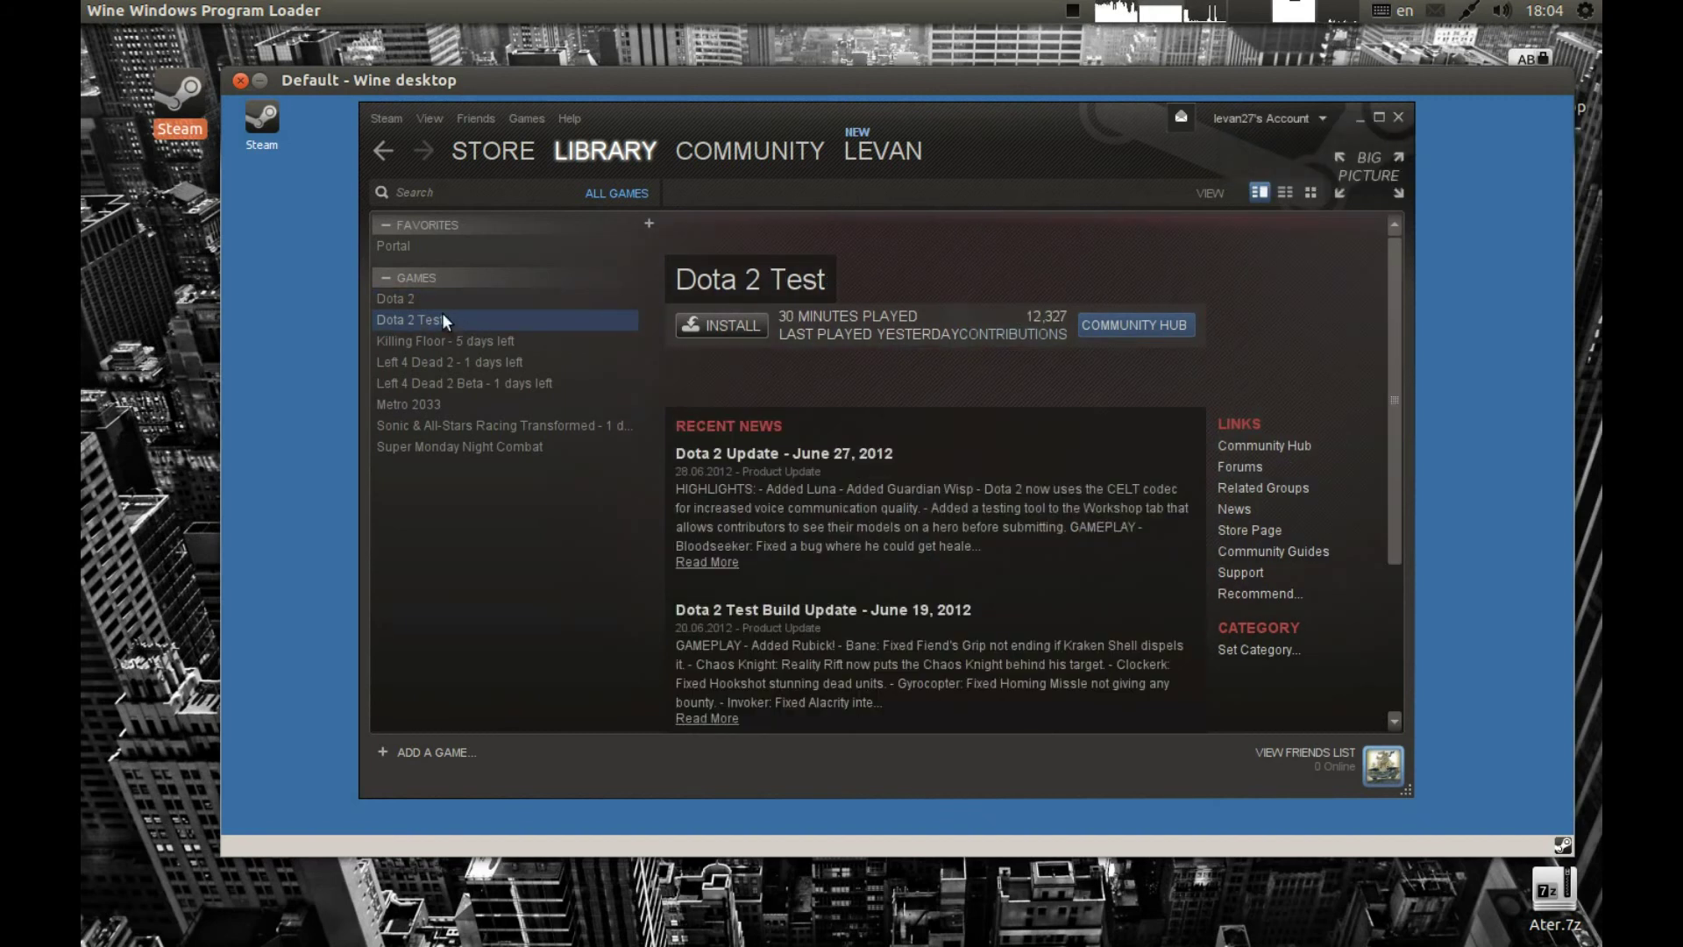
{"action": "left_click", "coordinate": [438, 285]}
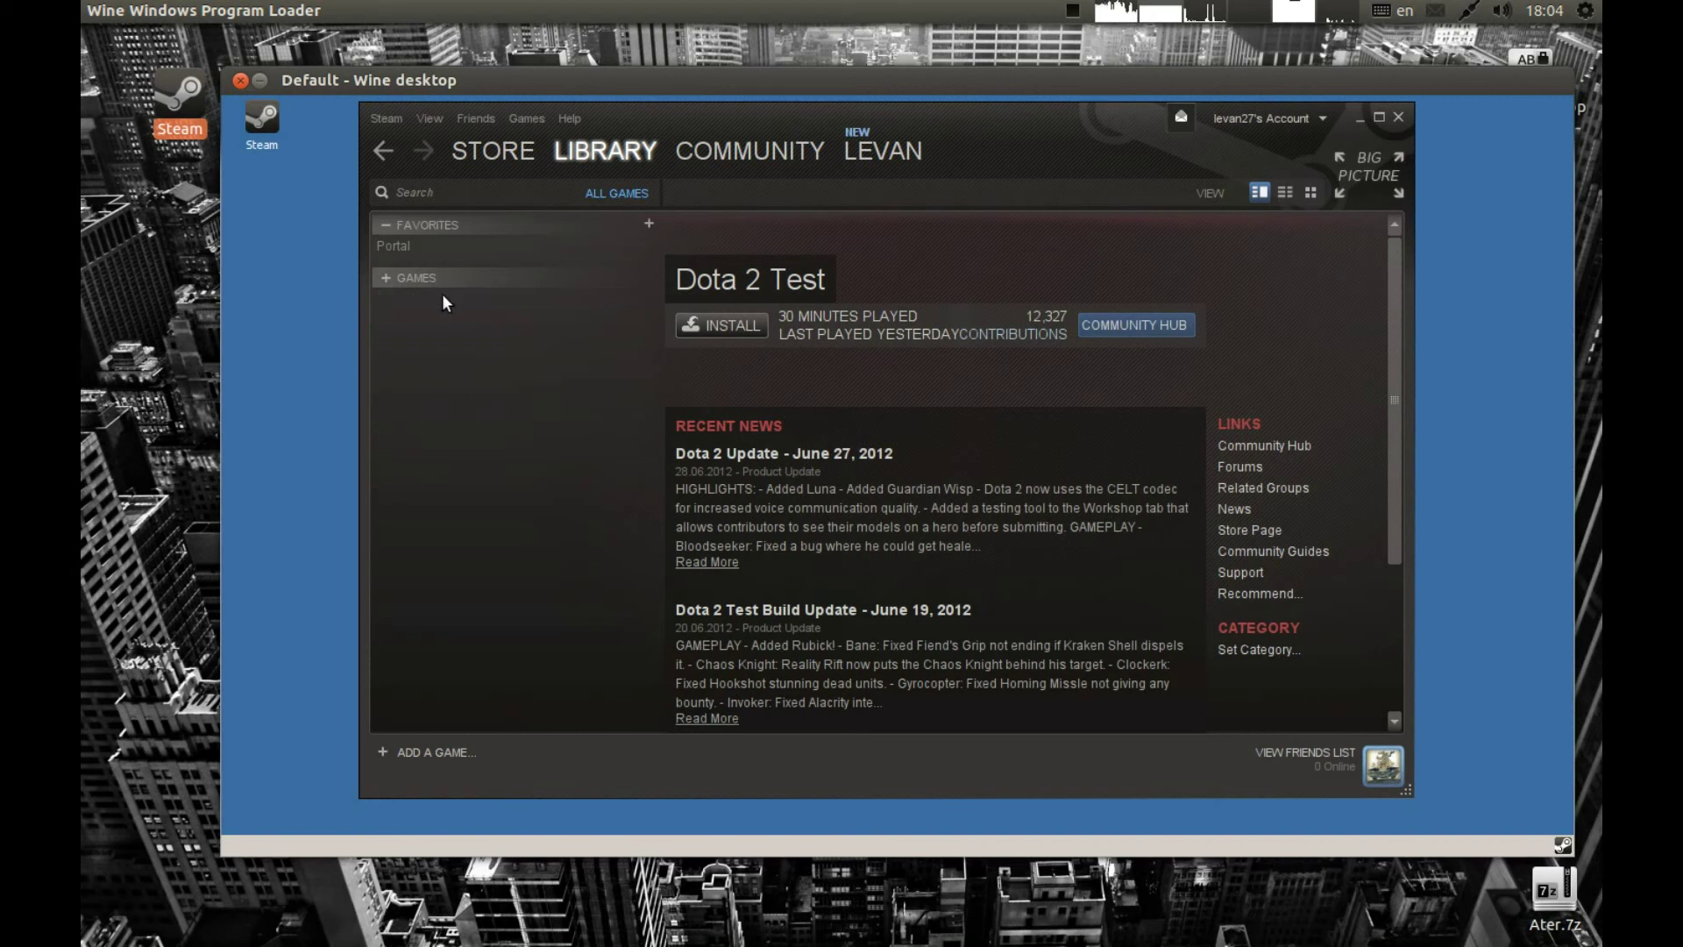
{"action": "left_click", "coordinate": [442, 296]}
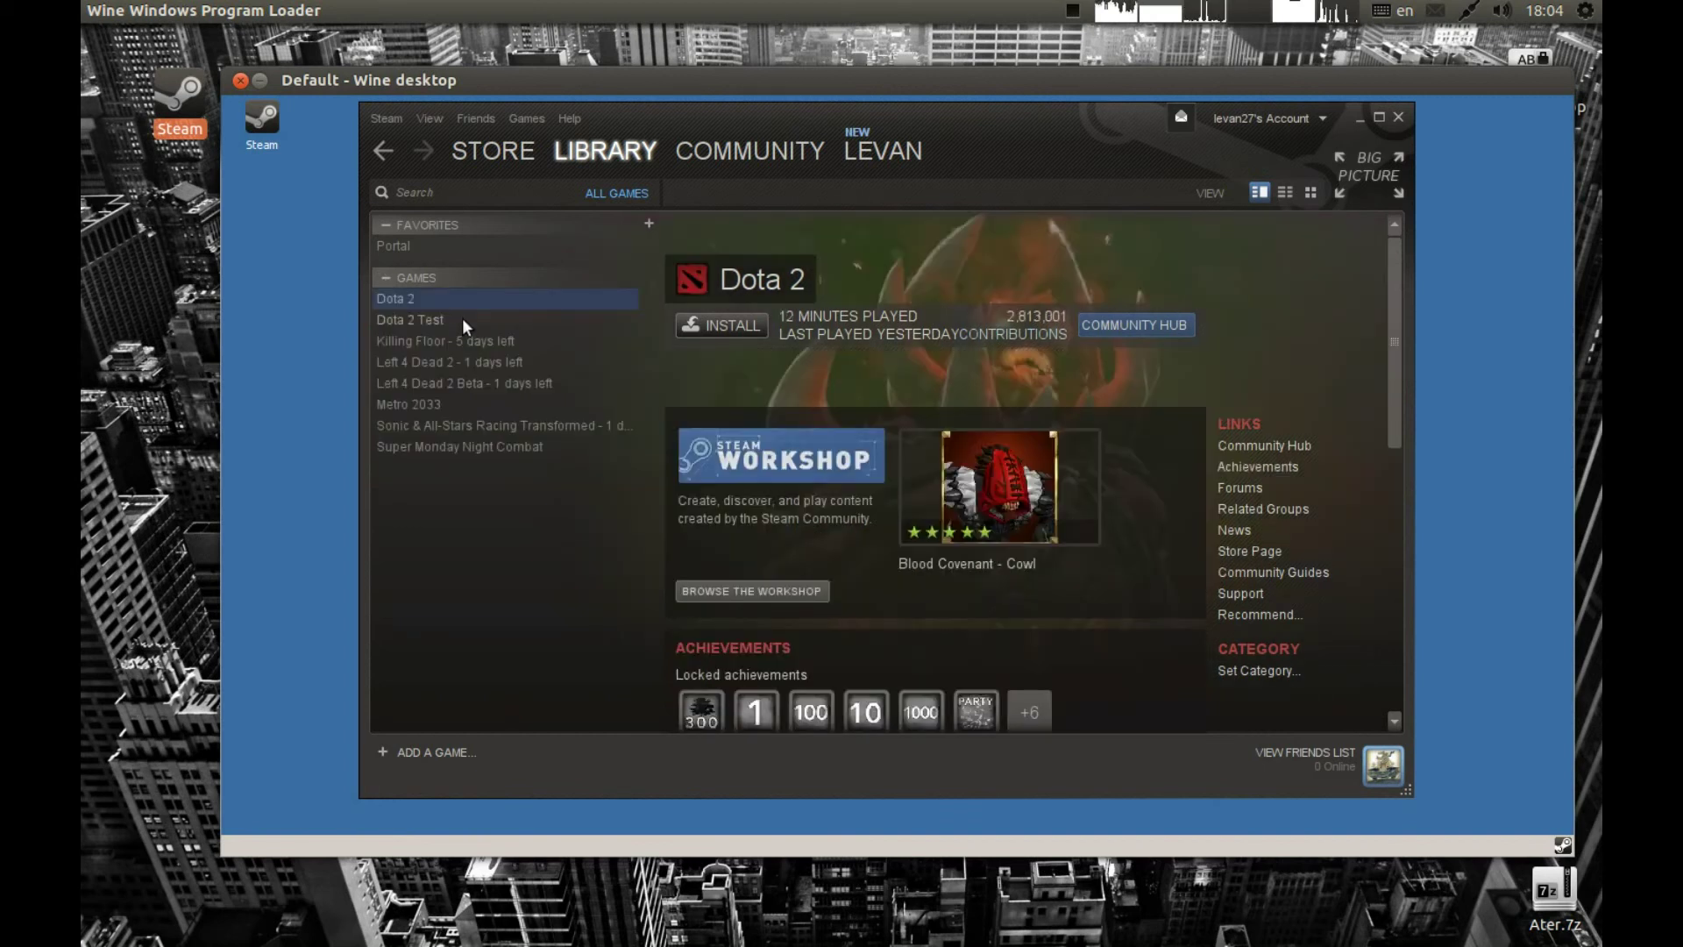
Install Dota 2, accepting the shortcut options and starting the game cache file creation.
{"action": "left_click", "coordinate": [706, 326]}
{"action": "left_click", "coordinate": [972, 770]}
{"action": "left_click", "coordinate": [972, 772]}
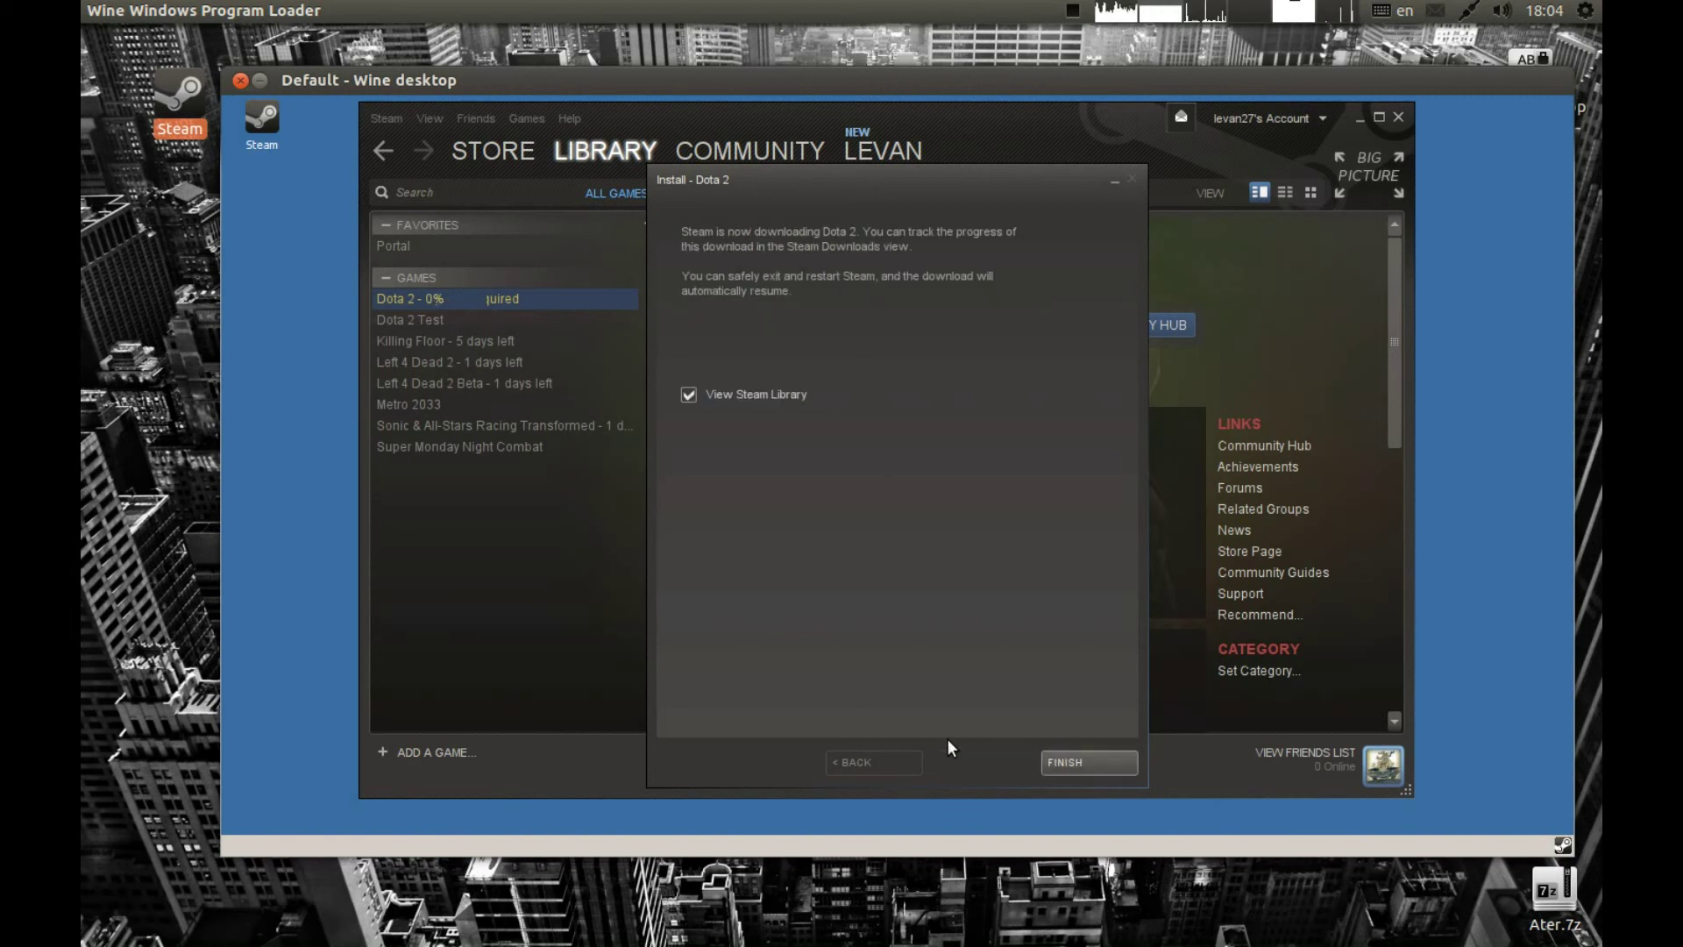
Finish the install wizard, pause the recording during the download, and close Volume Control.
{"action": "left_click", "coordinate": [1089, 762]}
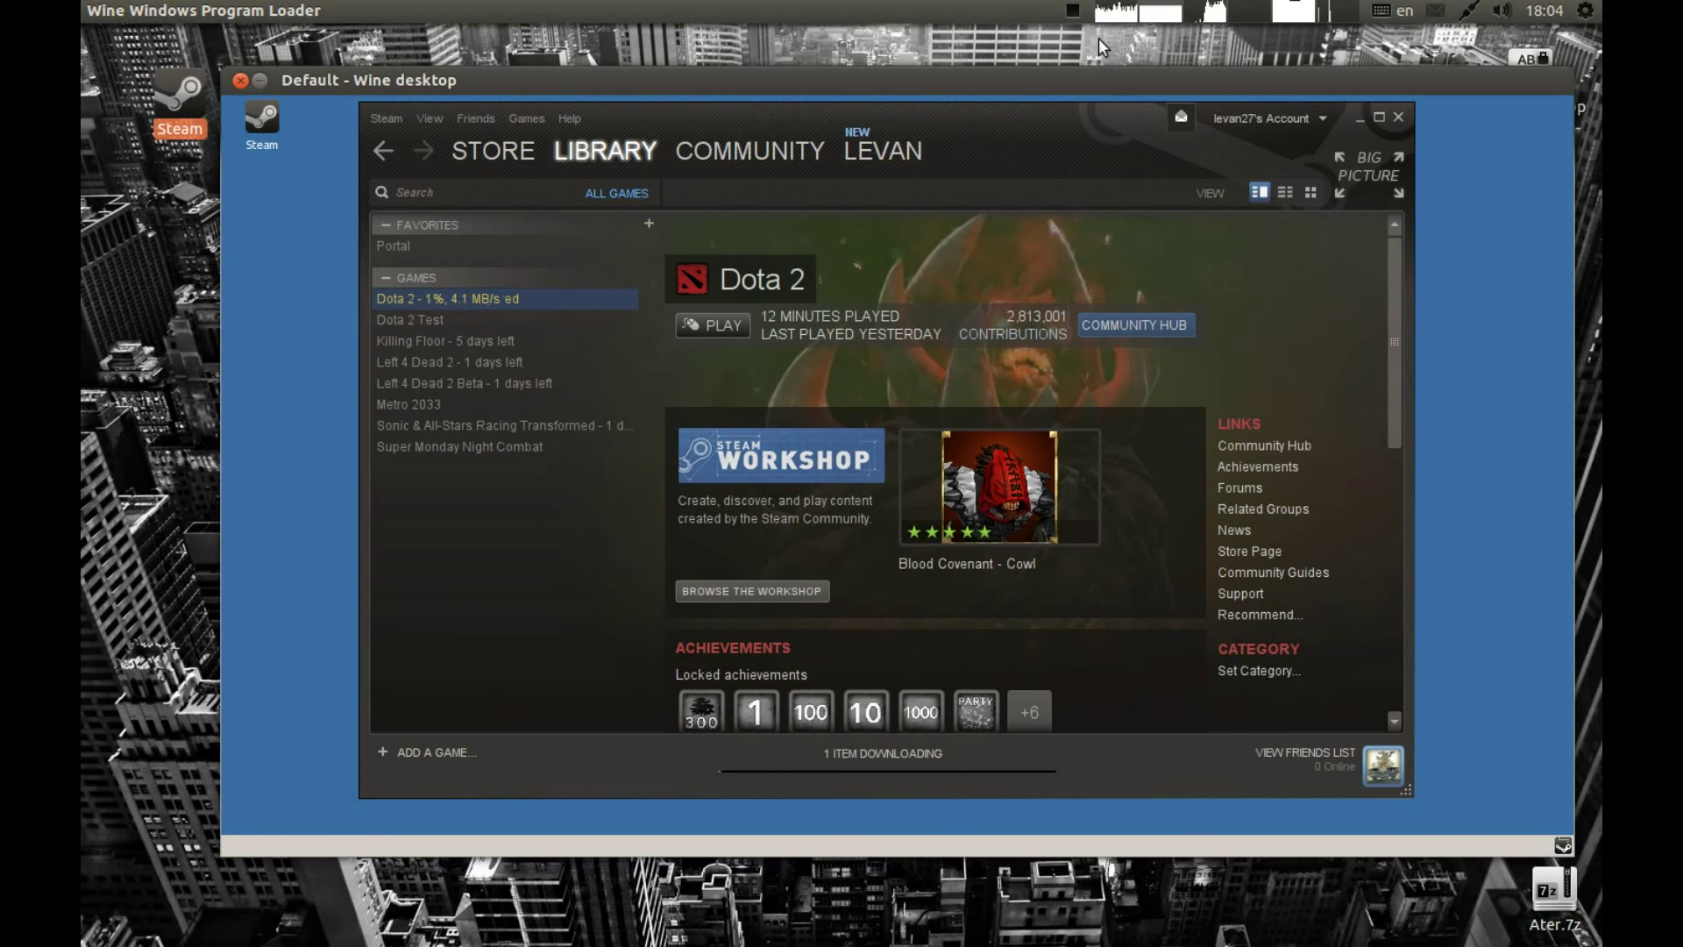
{"action": "left_click", "coordinate": [1074, 12]}
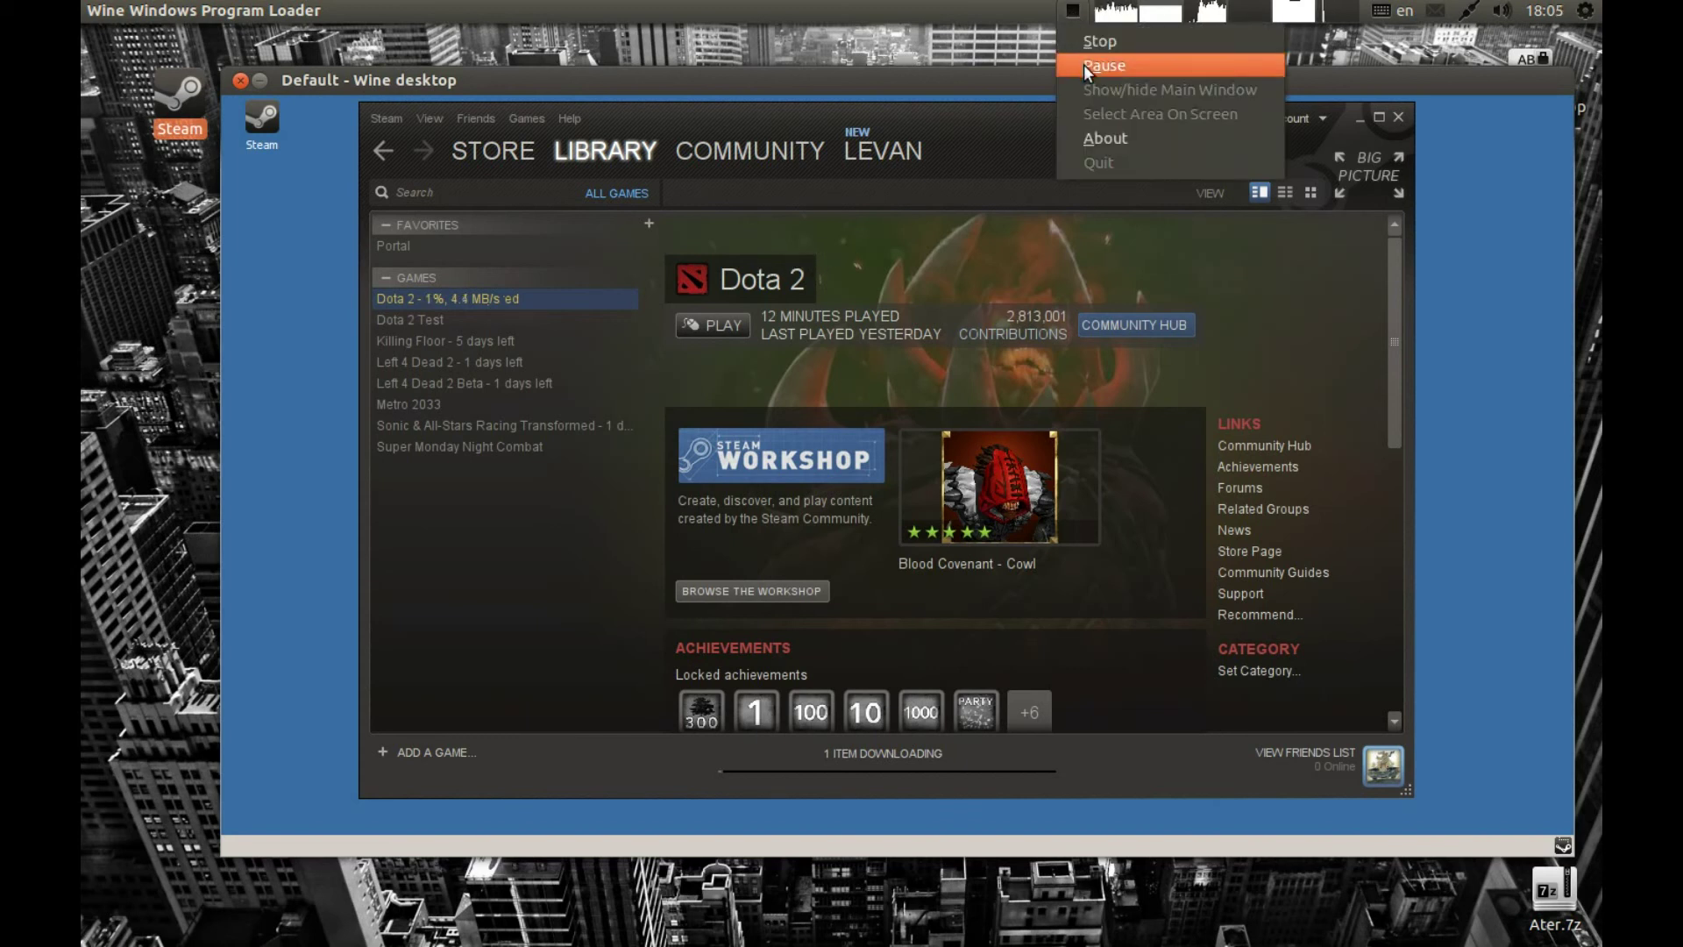
{"action": "left_click", "coordinate": [1083, 66]}
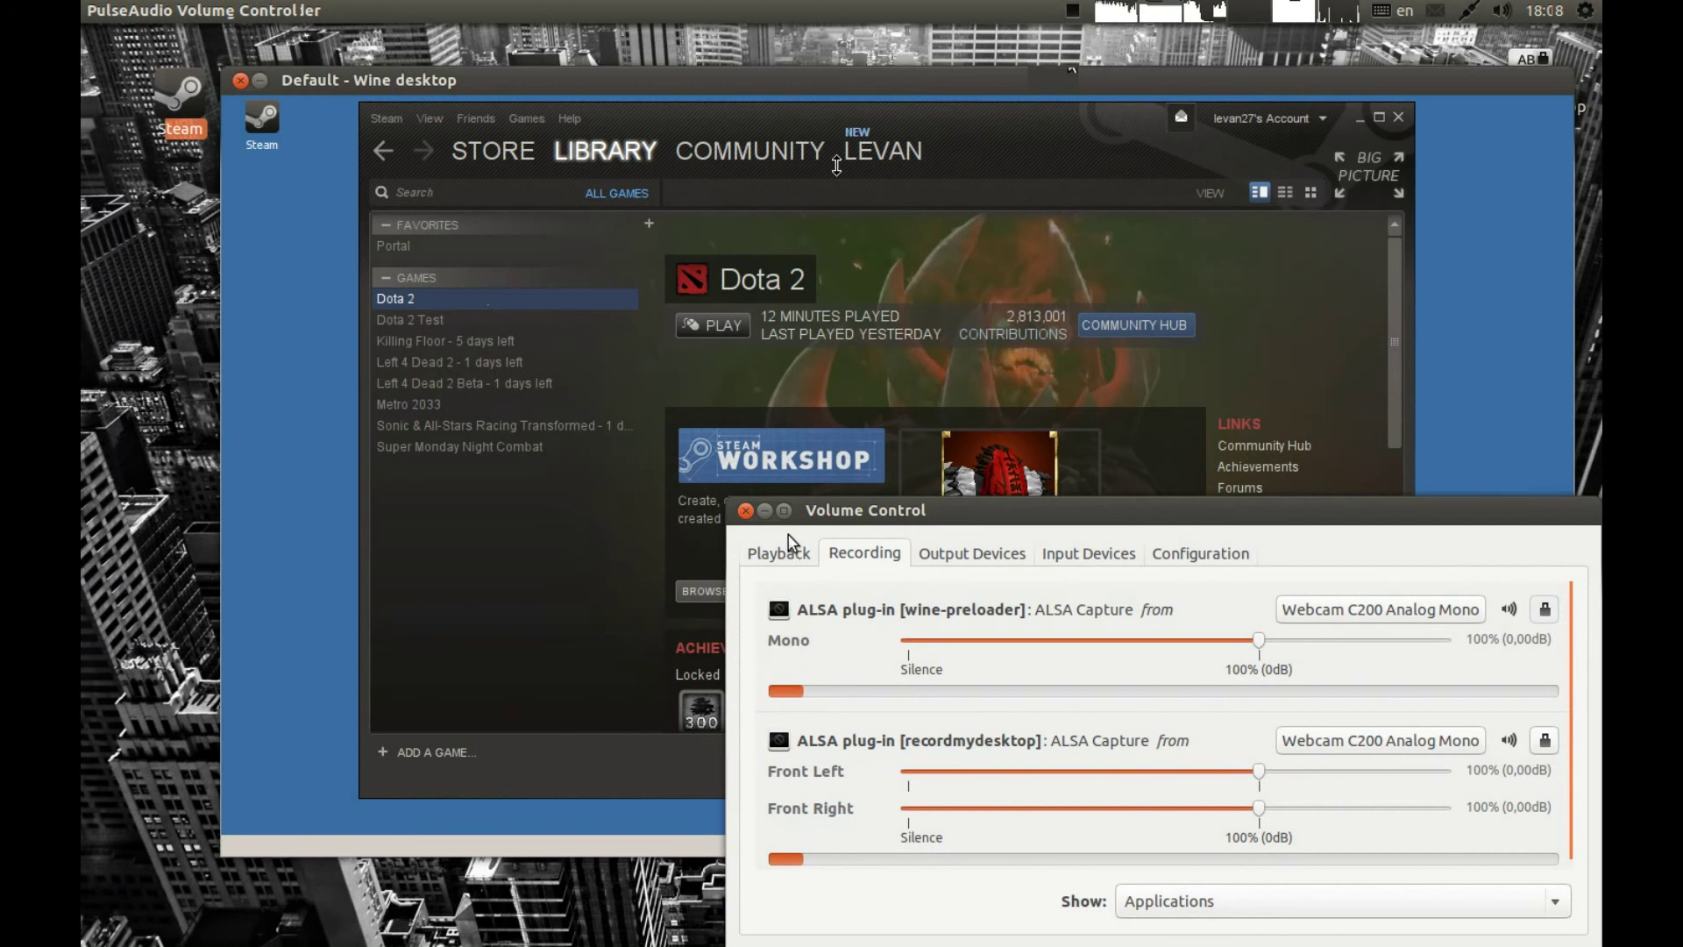
{"action": "left_click", "coordinate": [745, 511]}
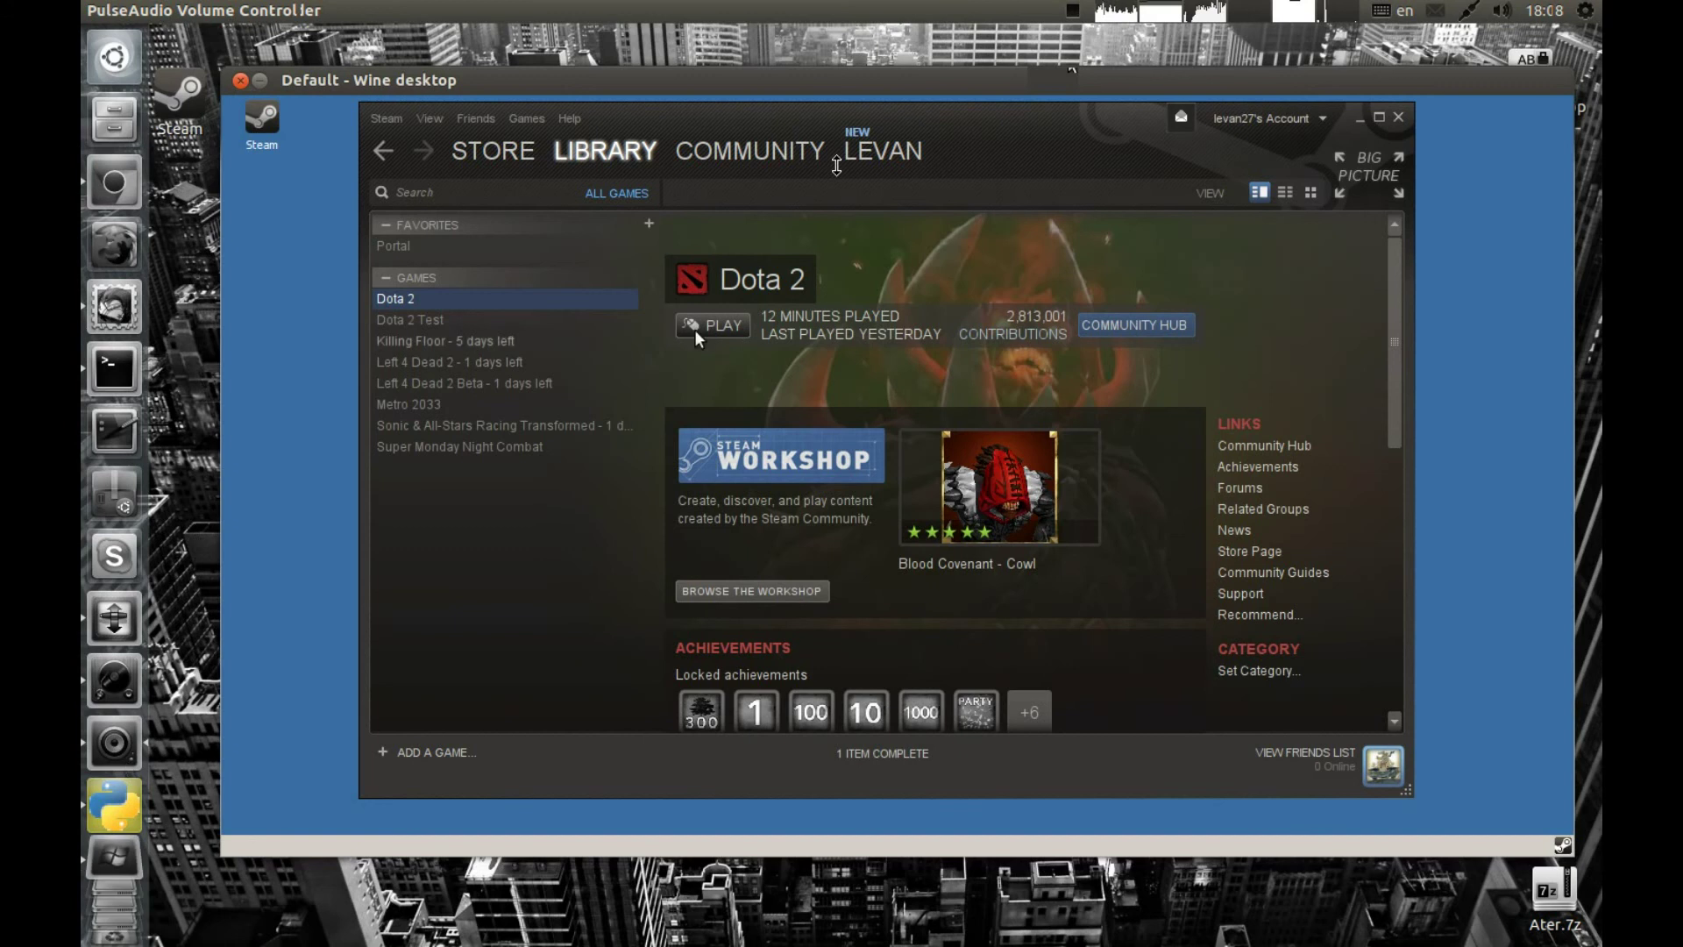
Launch Dota 2 with PLAY and let its first-time setup run past the Valve intro.
{"action": "left_click", "coordinate": [724, 326]}
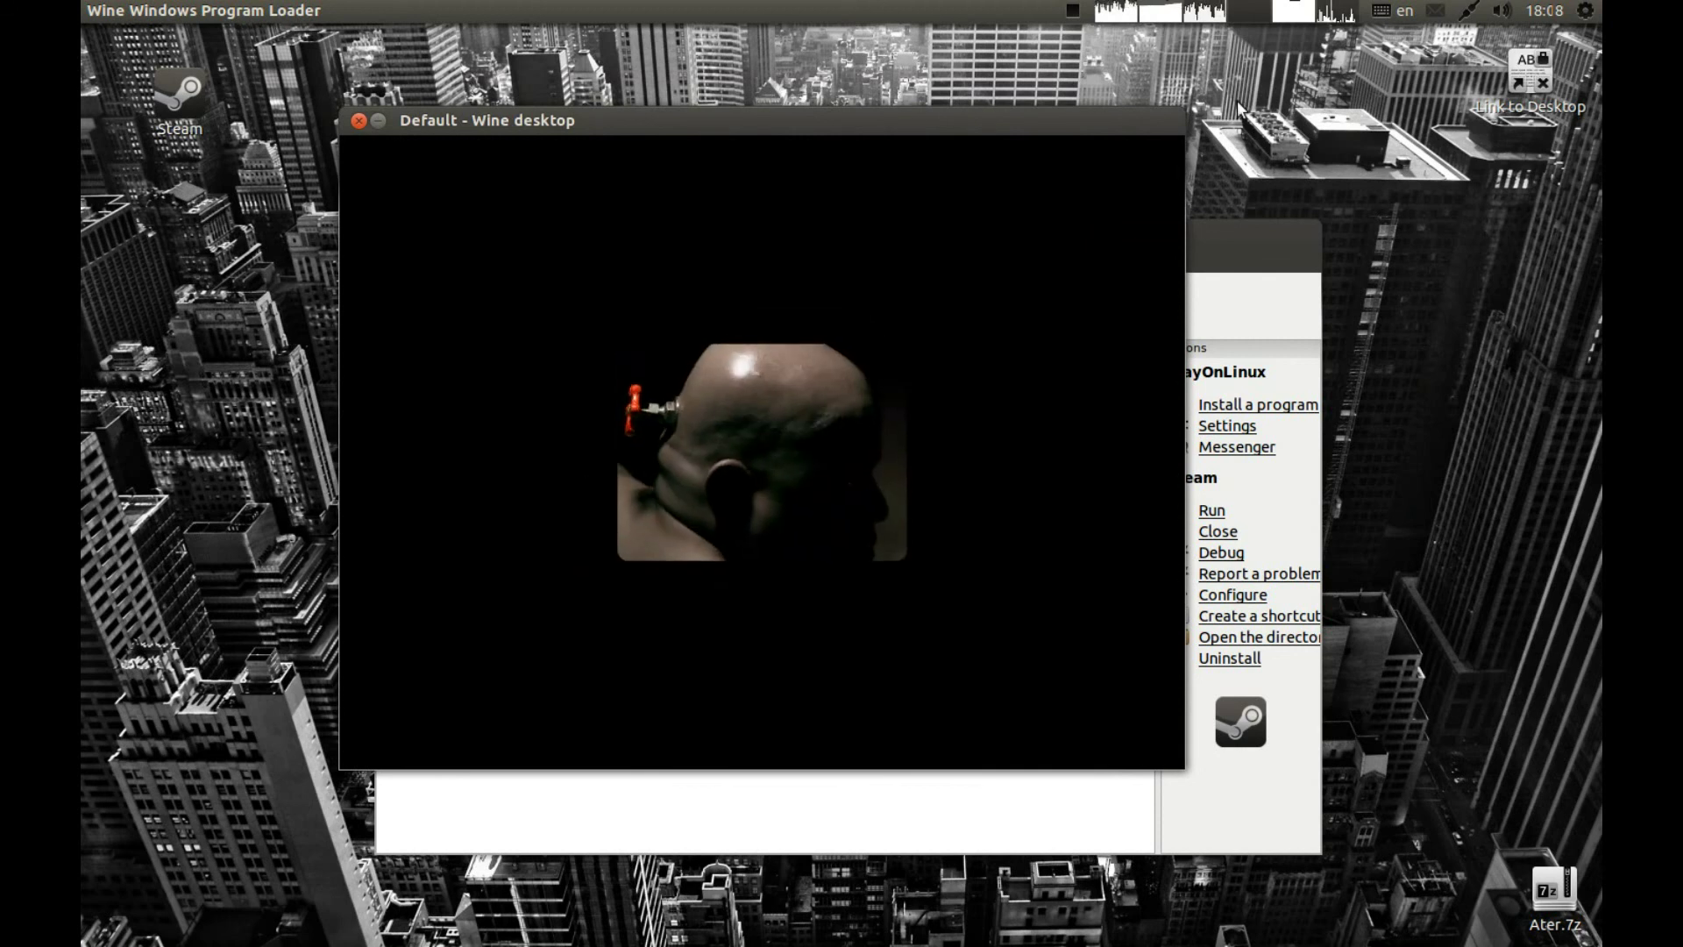
{"action": "key", "text": "alt"}
{"action": "left_click", "coordinate": [1072, 10]}
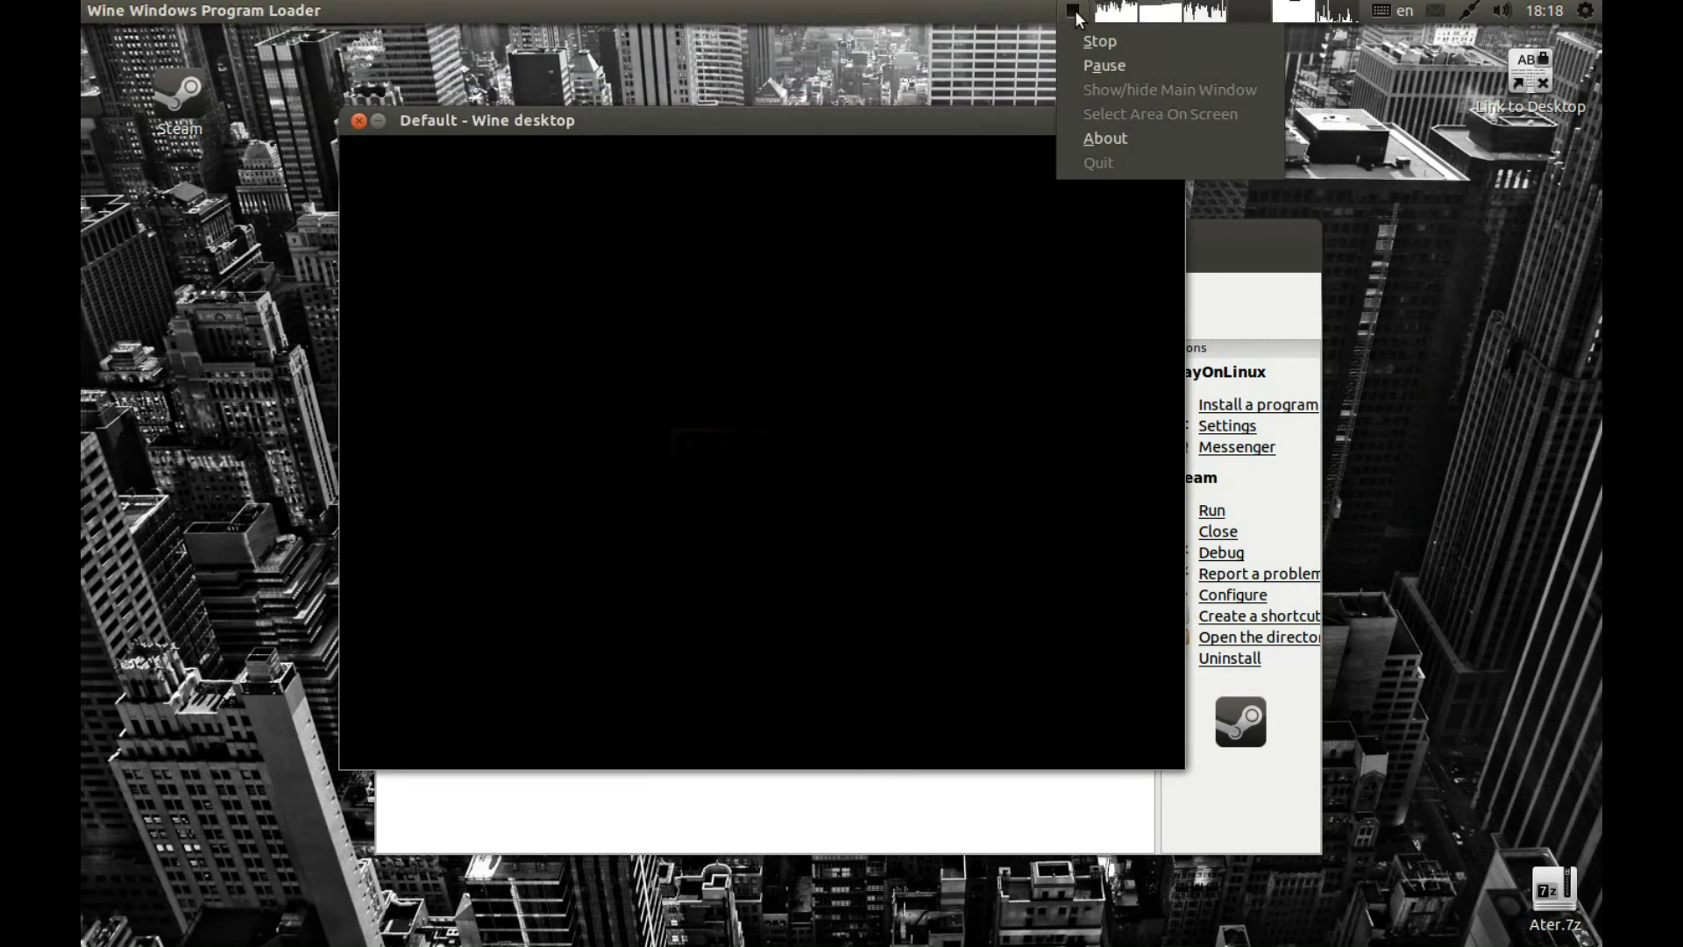